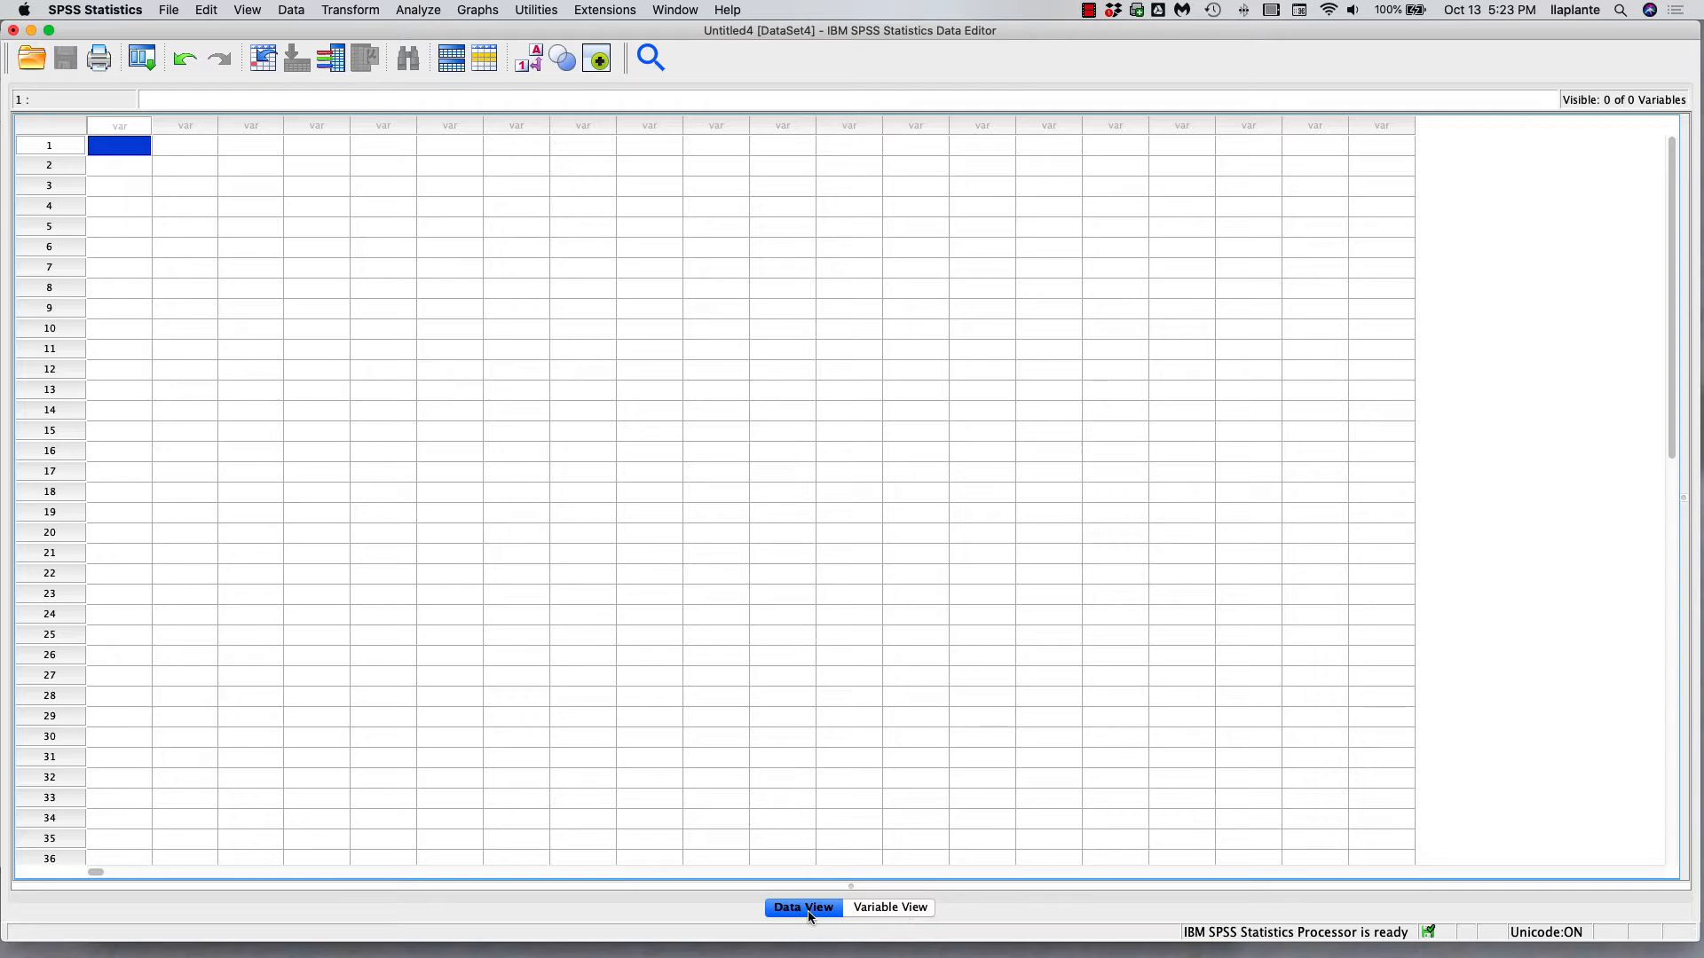
click(892, 909)
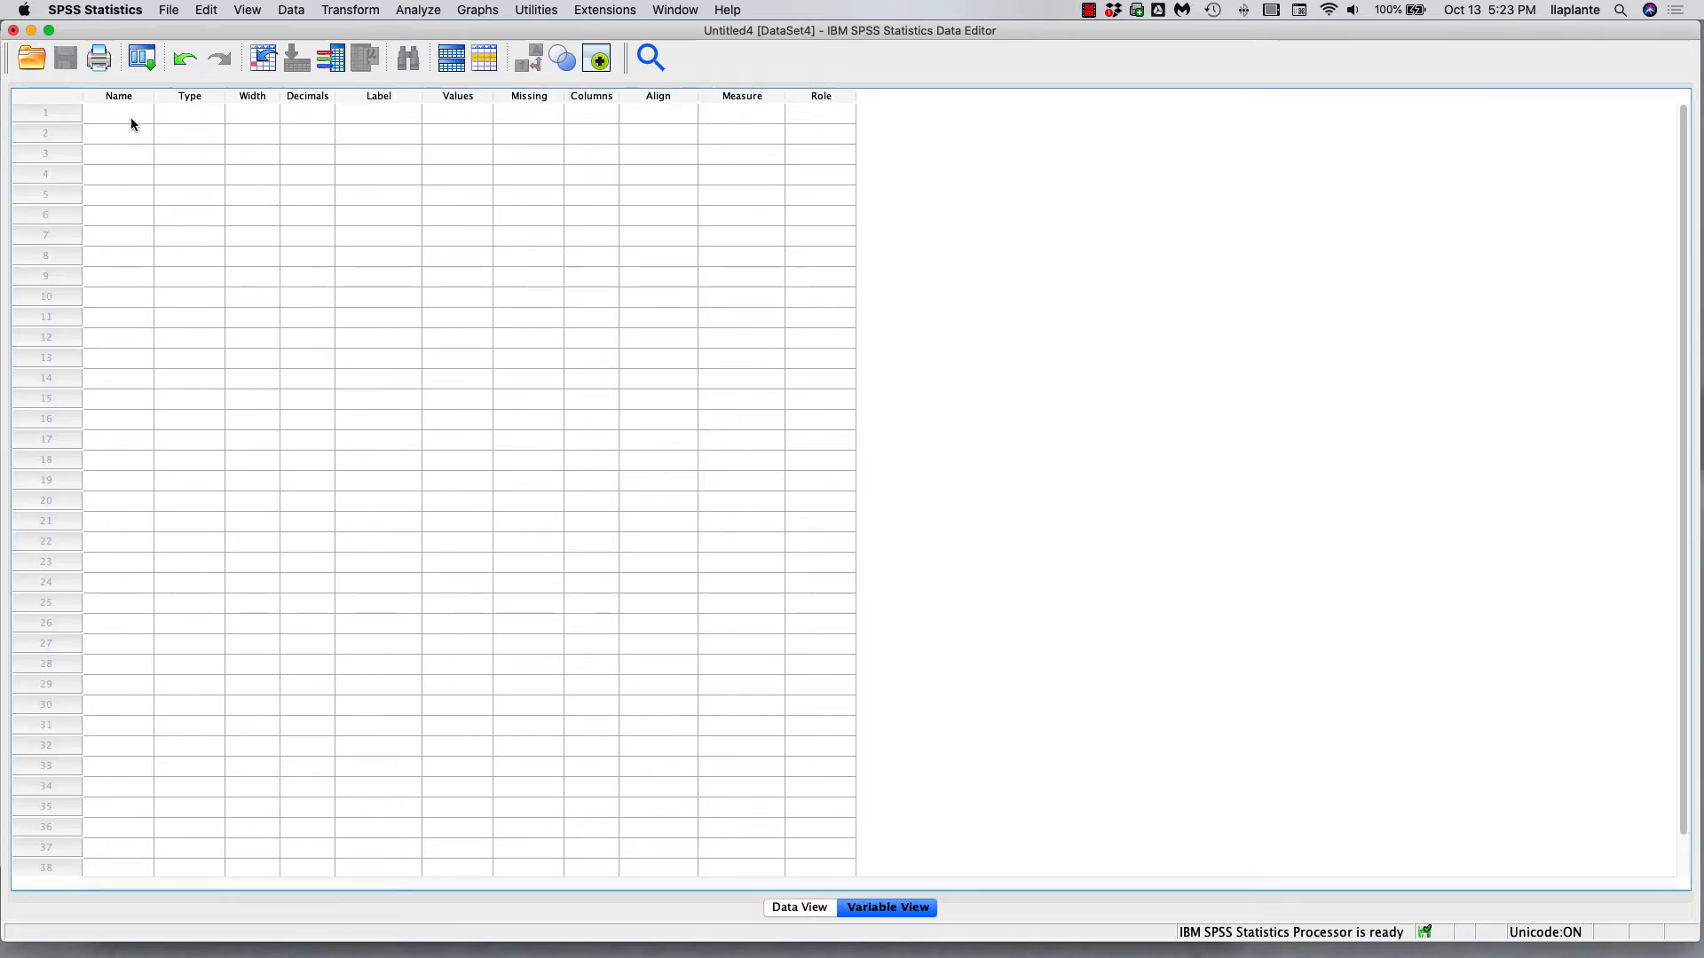
click(803, 907)
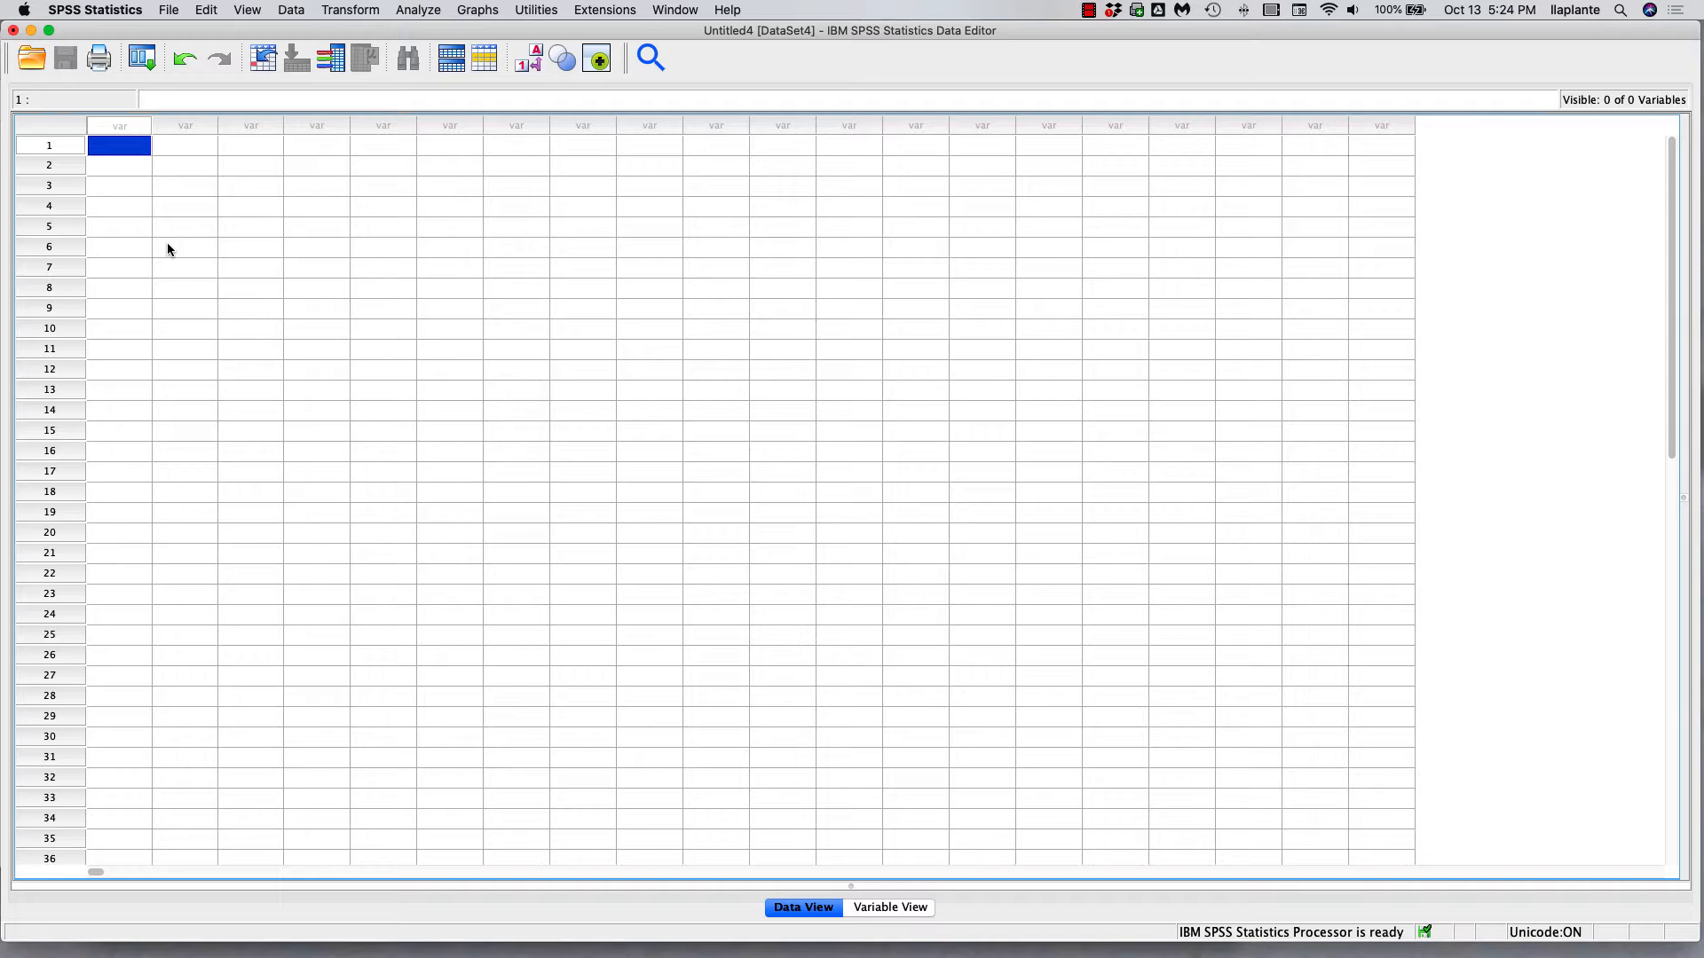
Start an Excel data import and open the file ANOVA 11.4.1.xlsx from the Desktop.
click(168, 11)
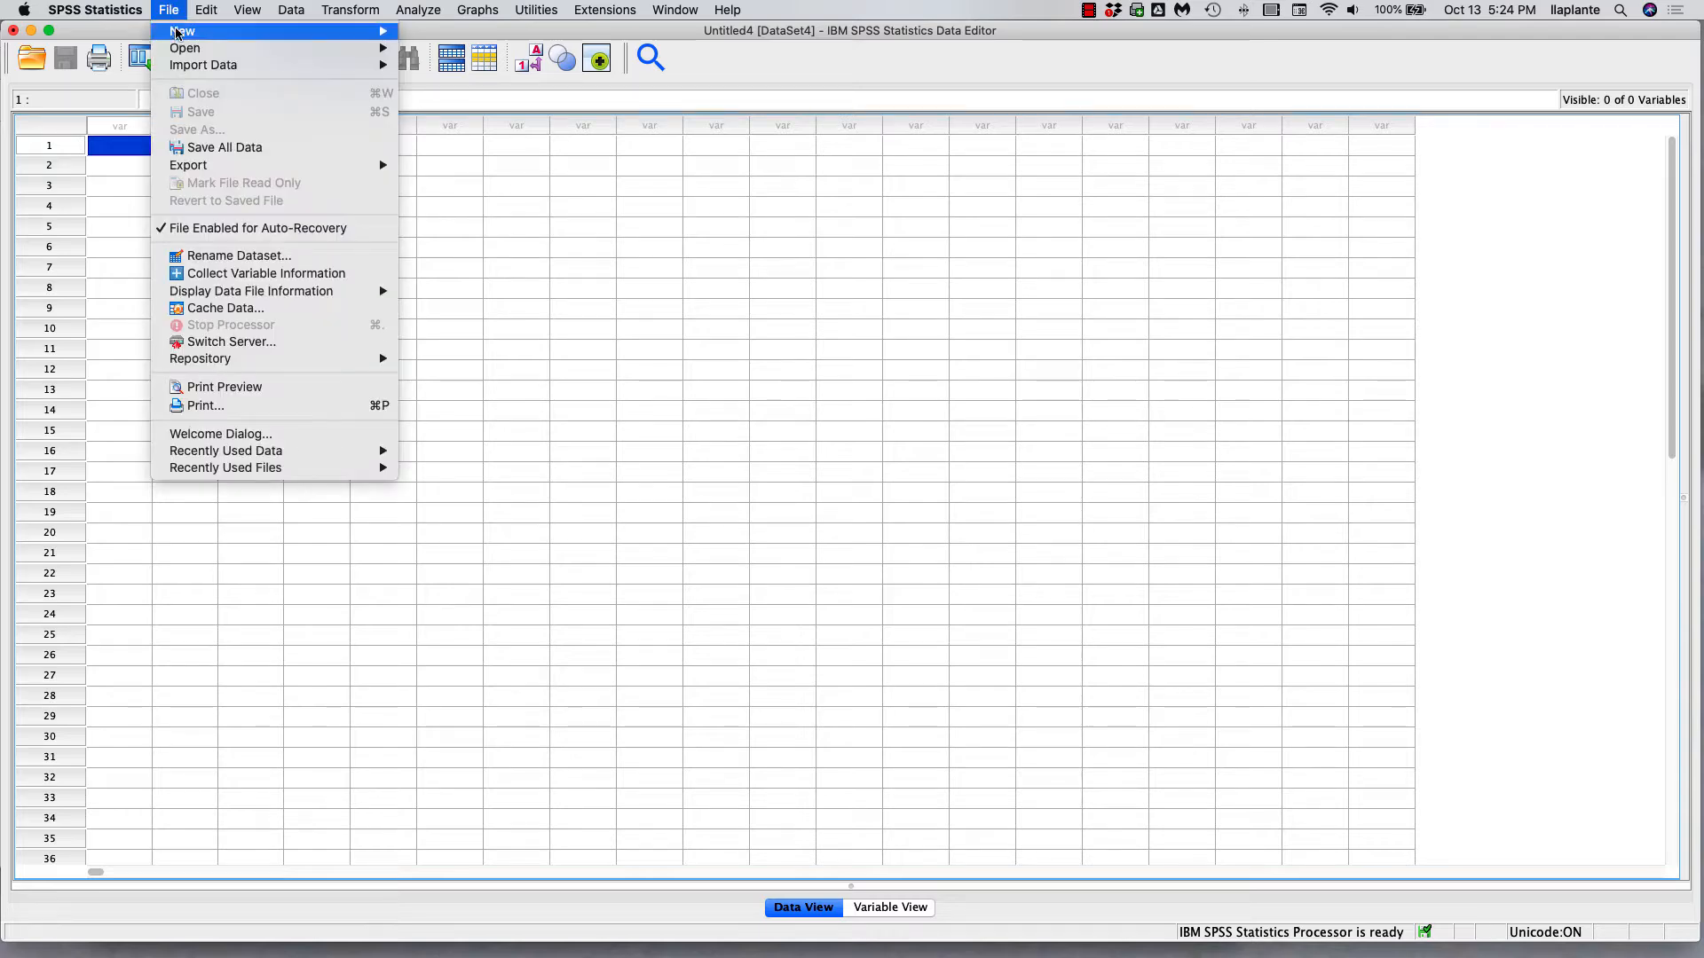
mouse_move(189, 71)
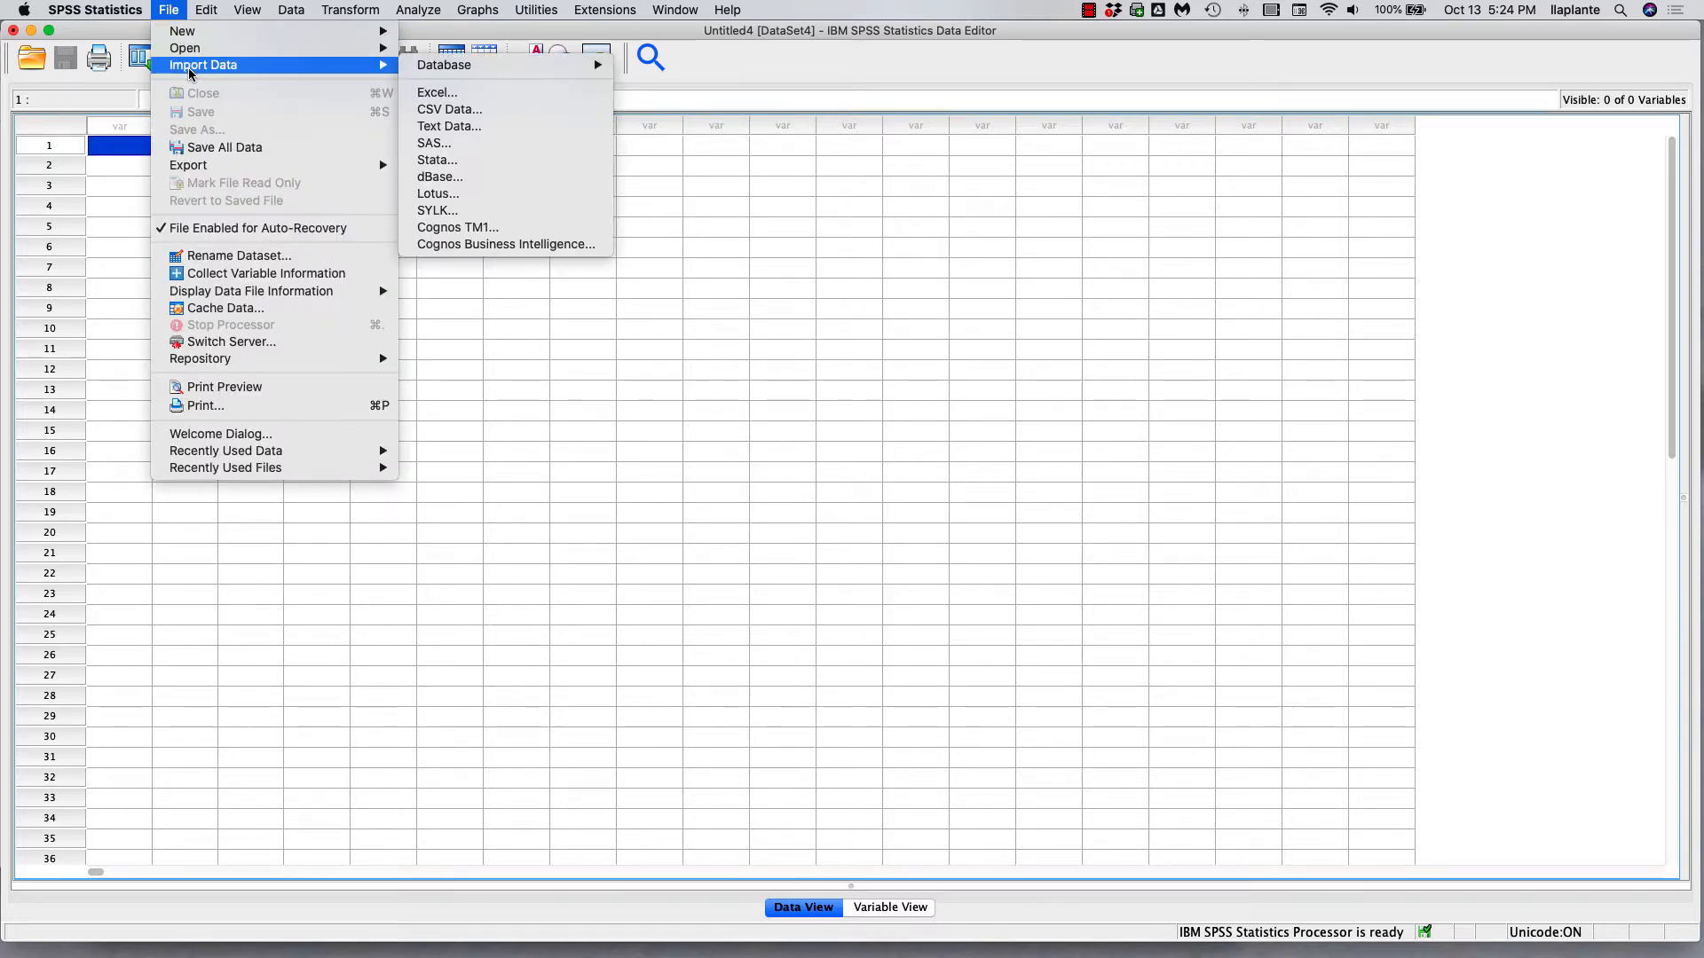
click(450, 94)
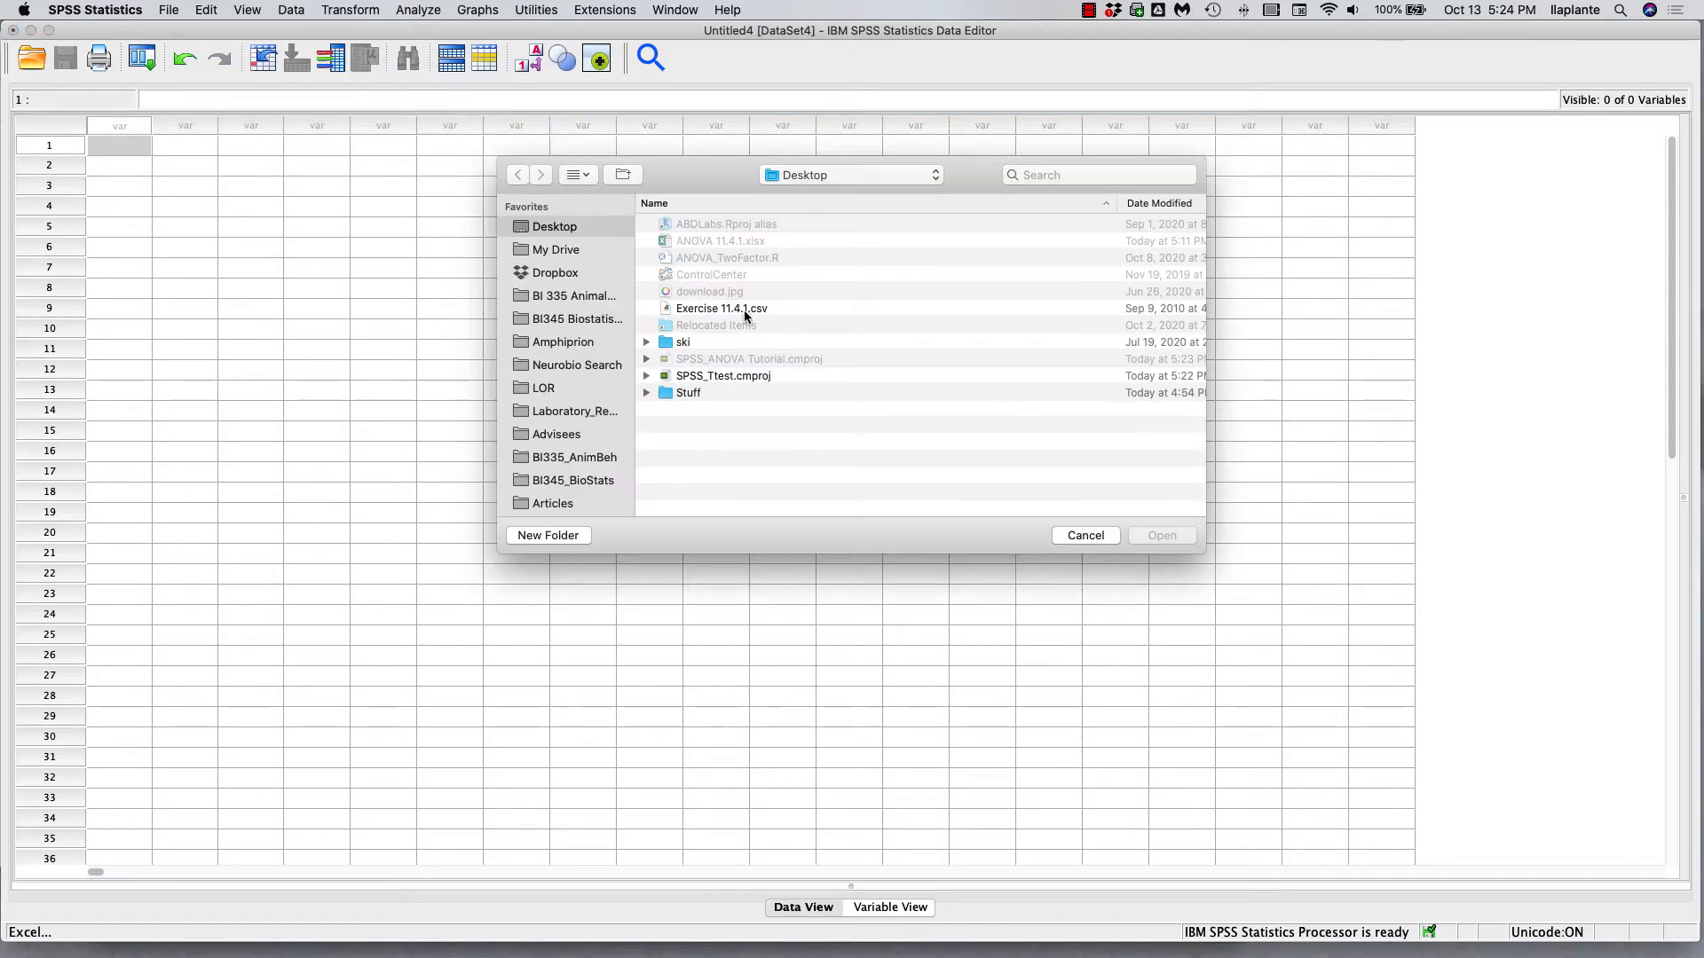
click(733, 242)
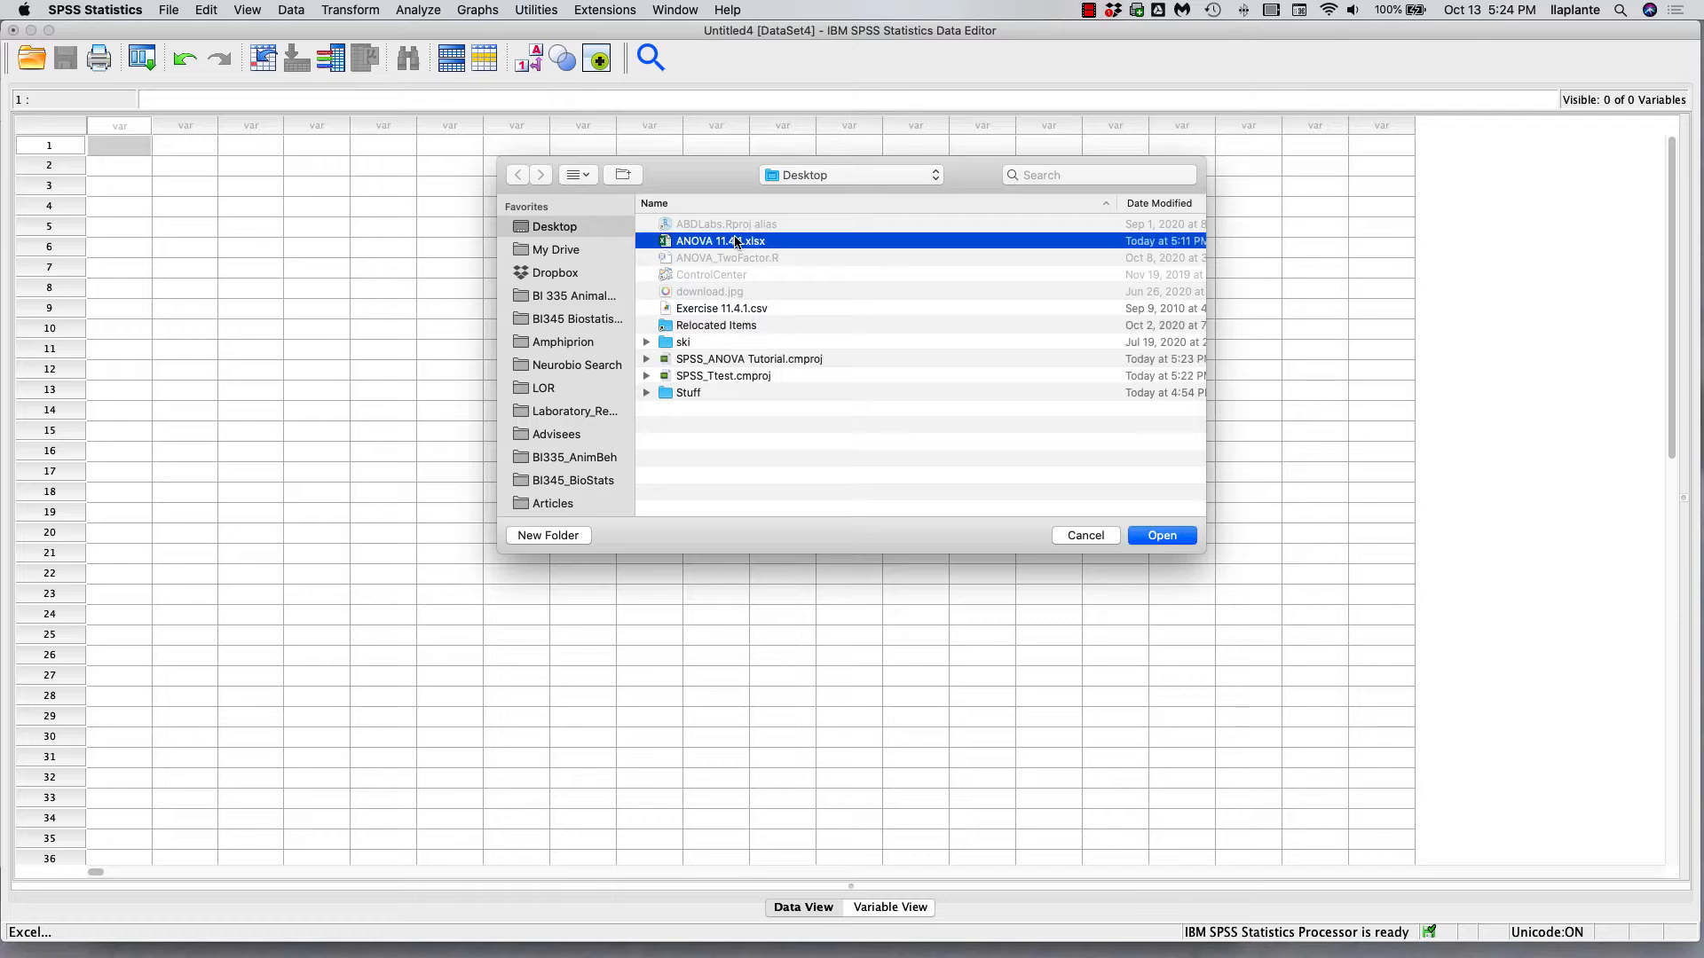
click(1163, 536)
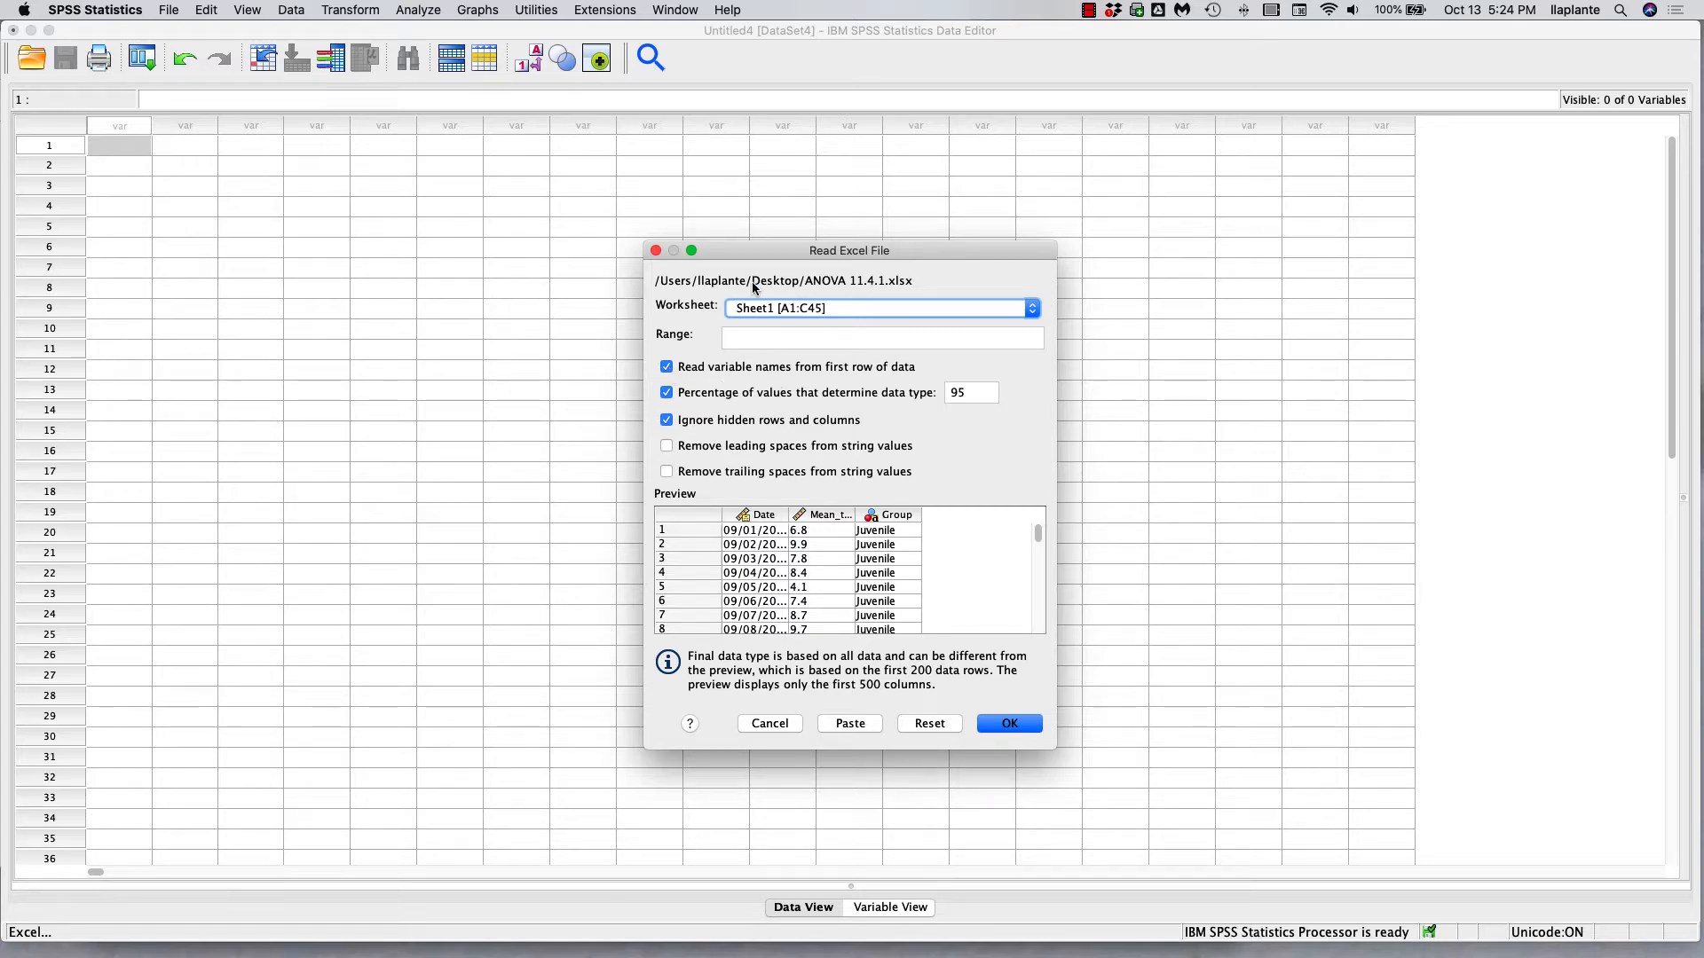
Preview the Exercise 11.4.1 worksheet, switch back to Sheet1 [A1:C45], and import it with variable names read from the first row.
click(883, 307)
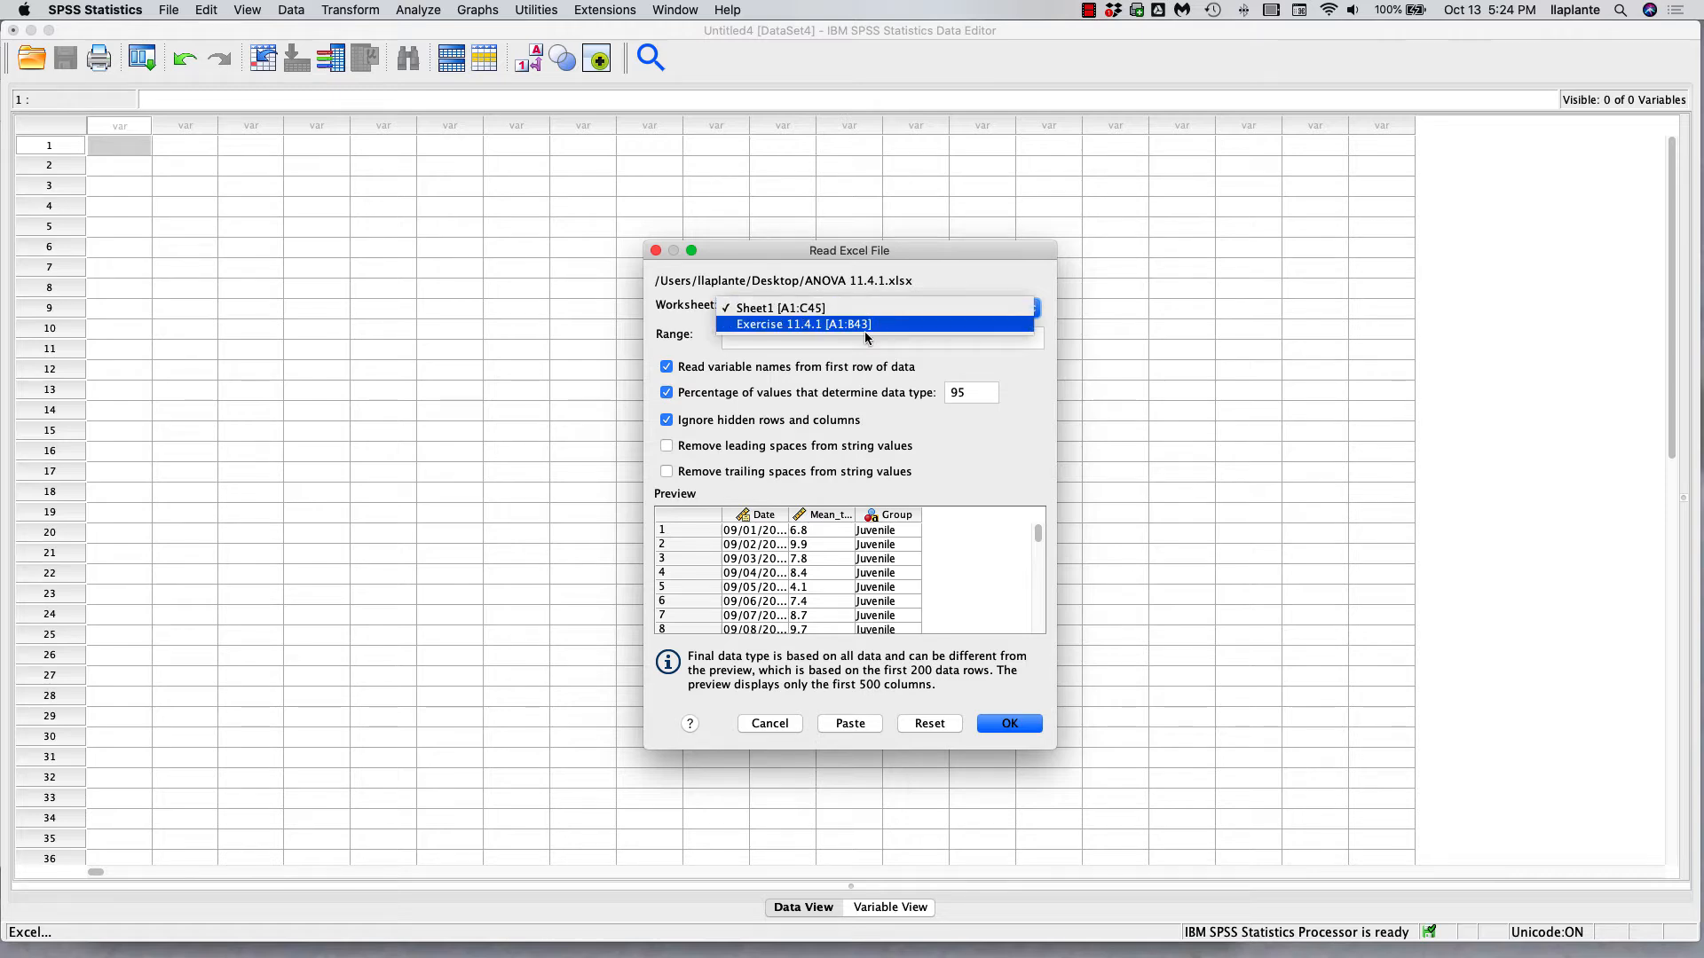
click(865, 324)
click(861, 307)
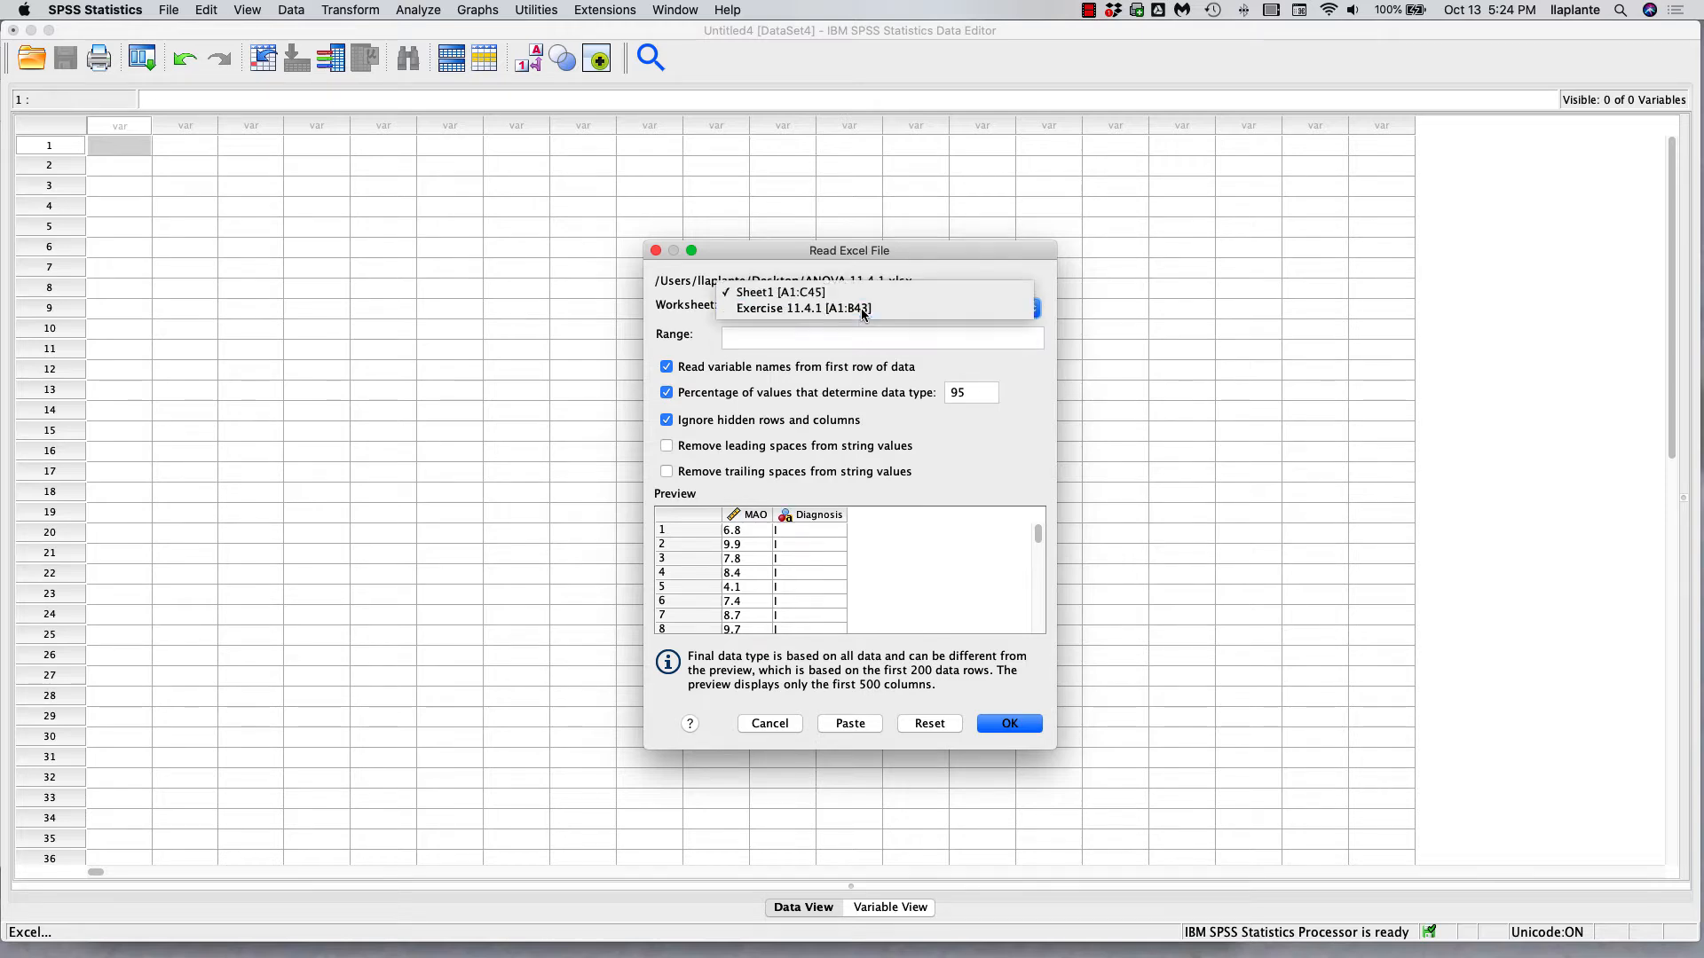
click(859, 302)
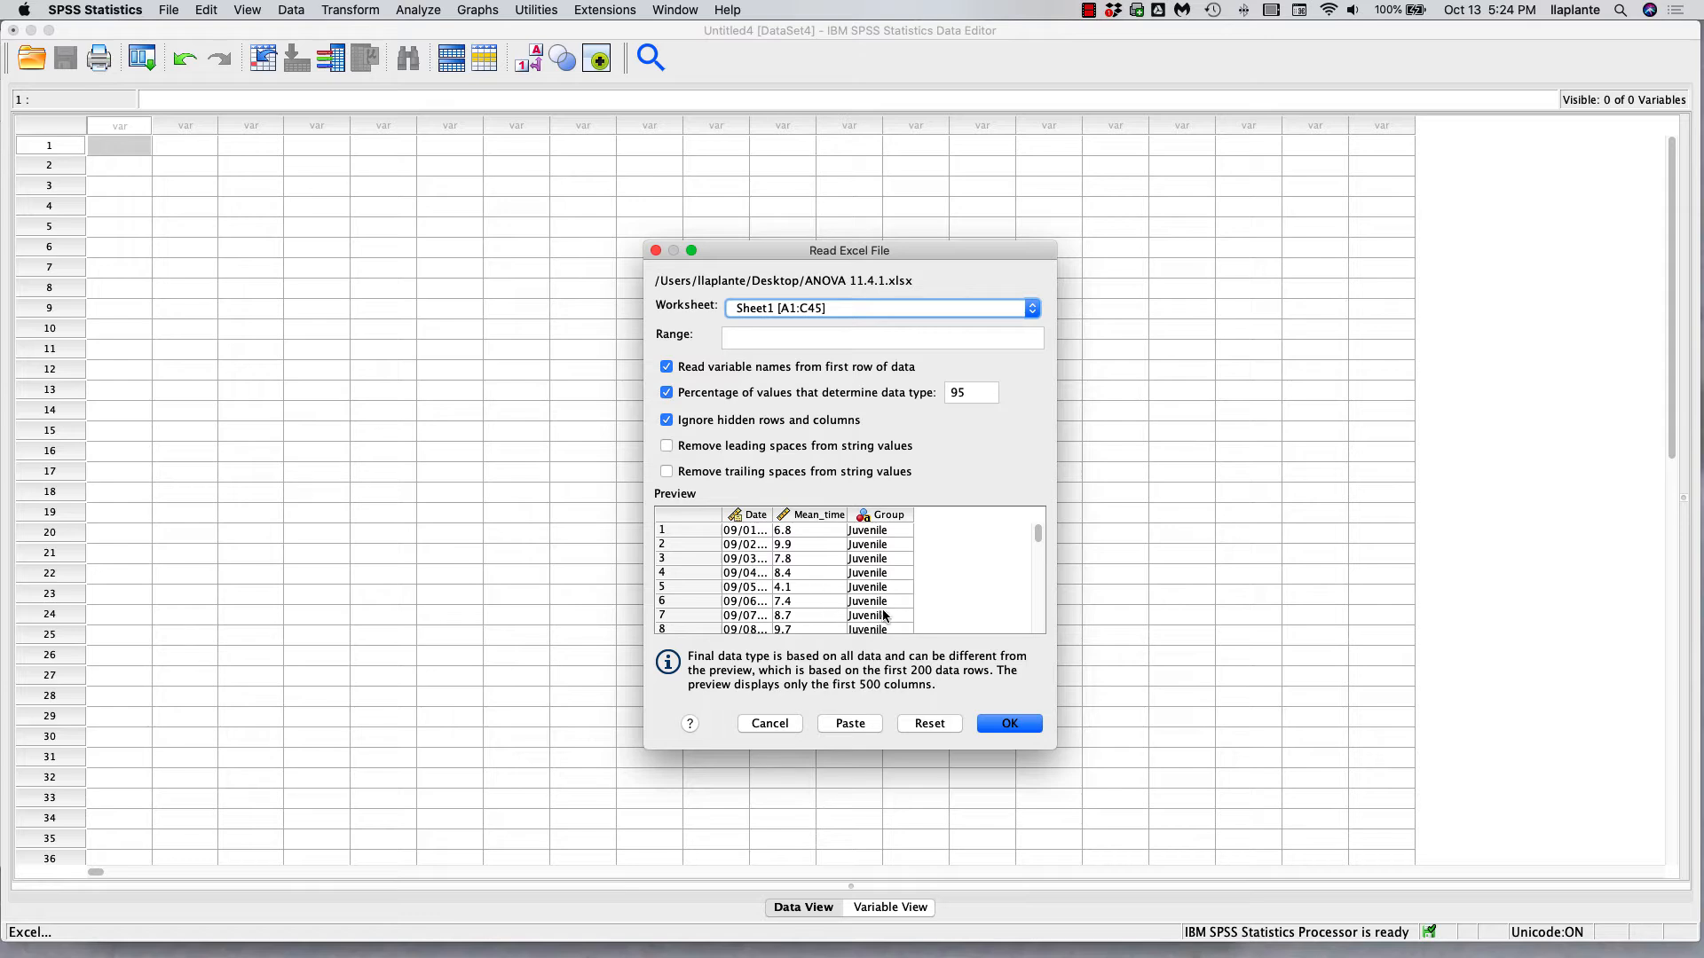
click(1005, 723)
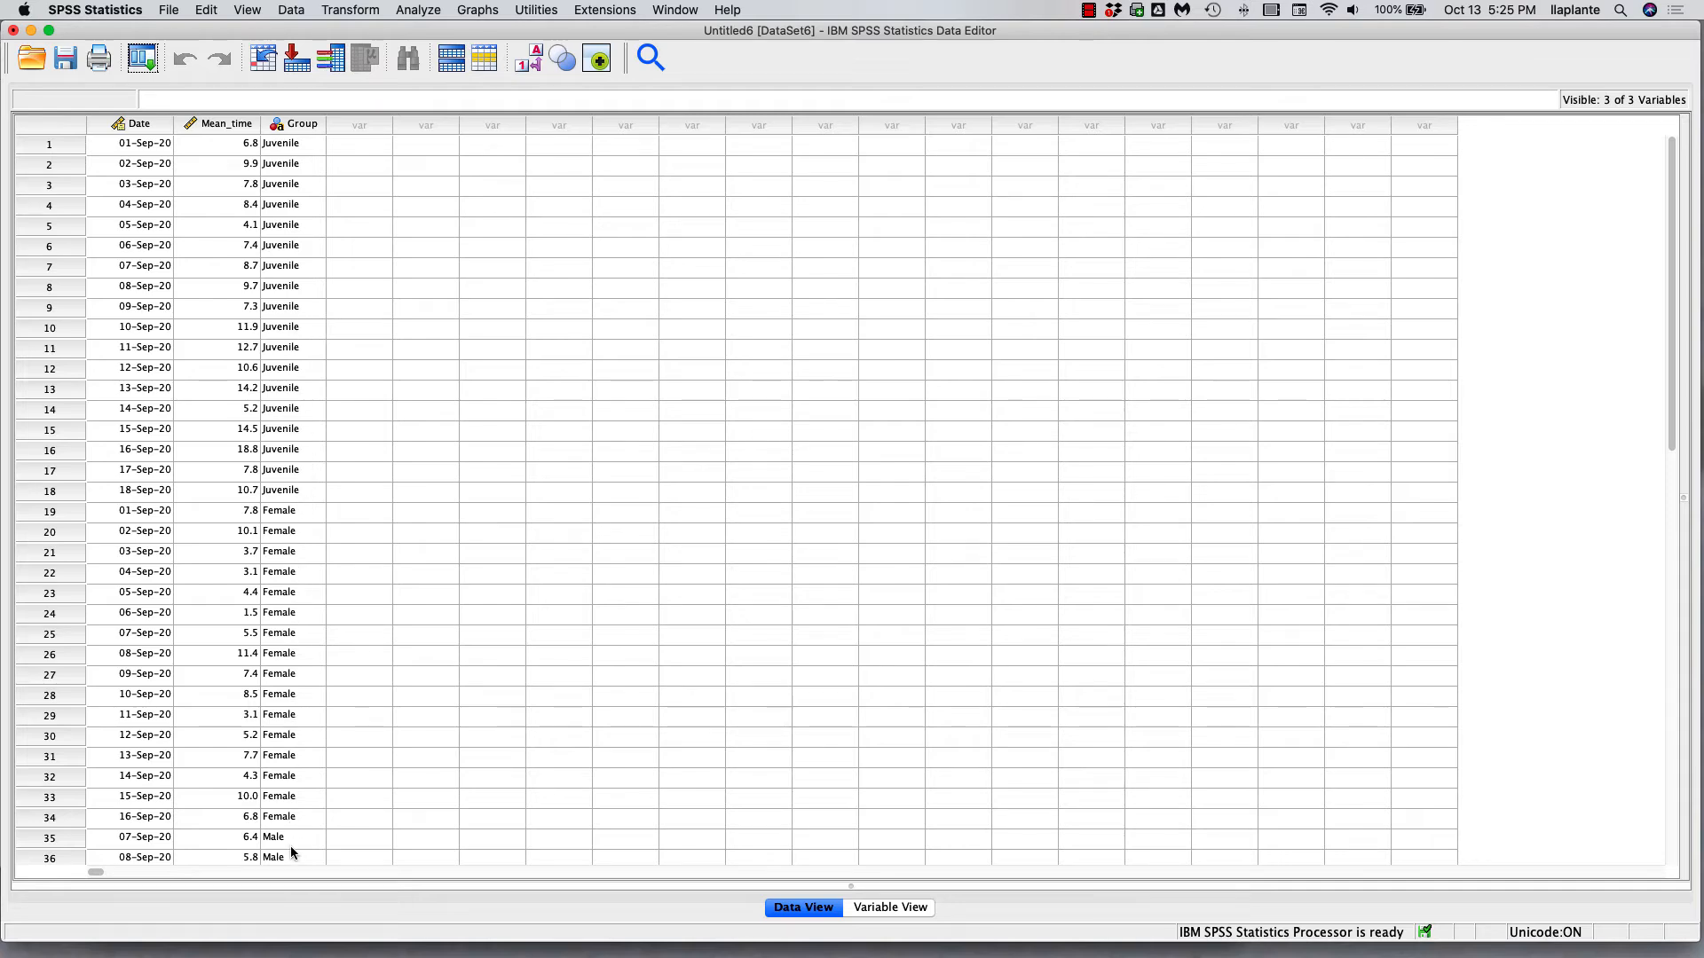
Clear the two empty cases, rows 44 and 43, below the last Male record.
scroll(293, 827, down, 10)
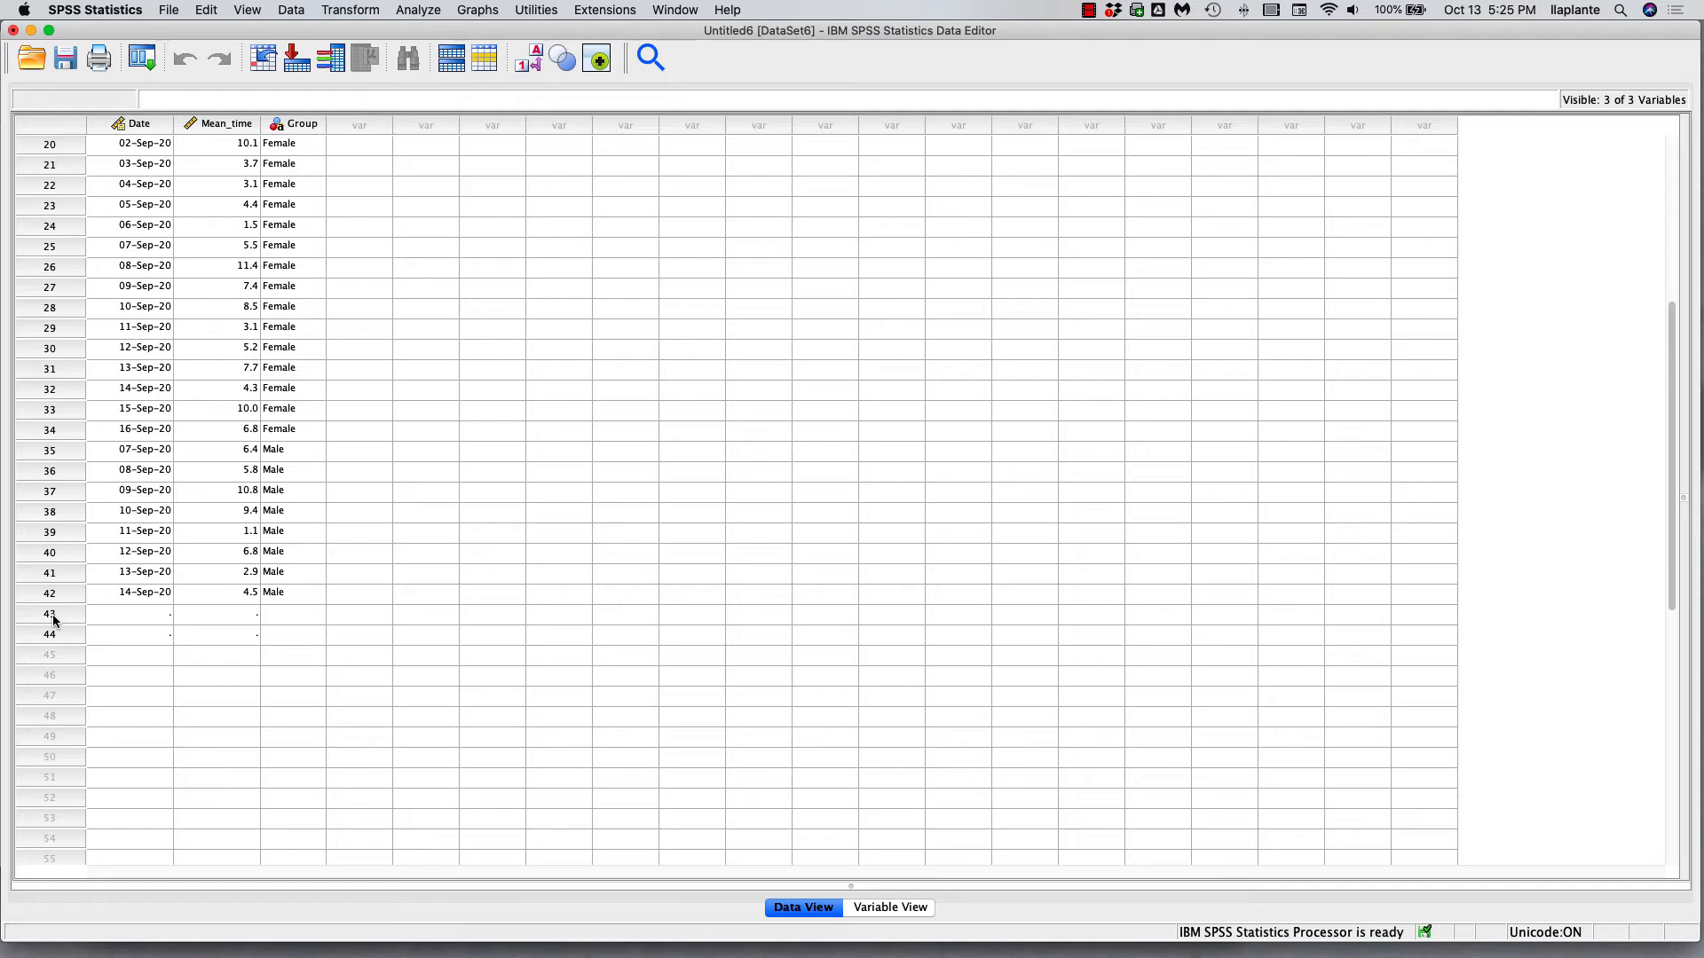
drag(52, 614, 54, 636)
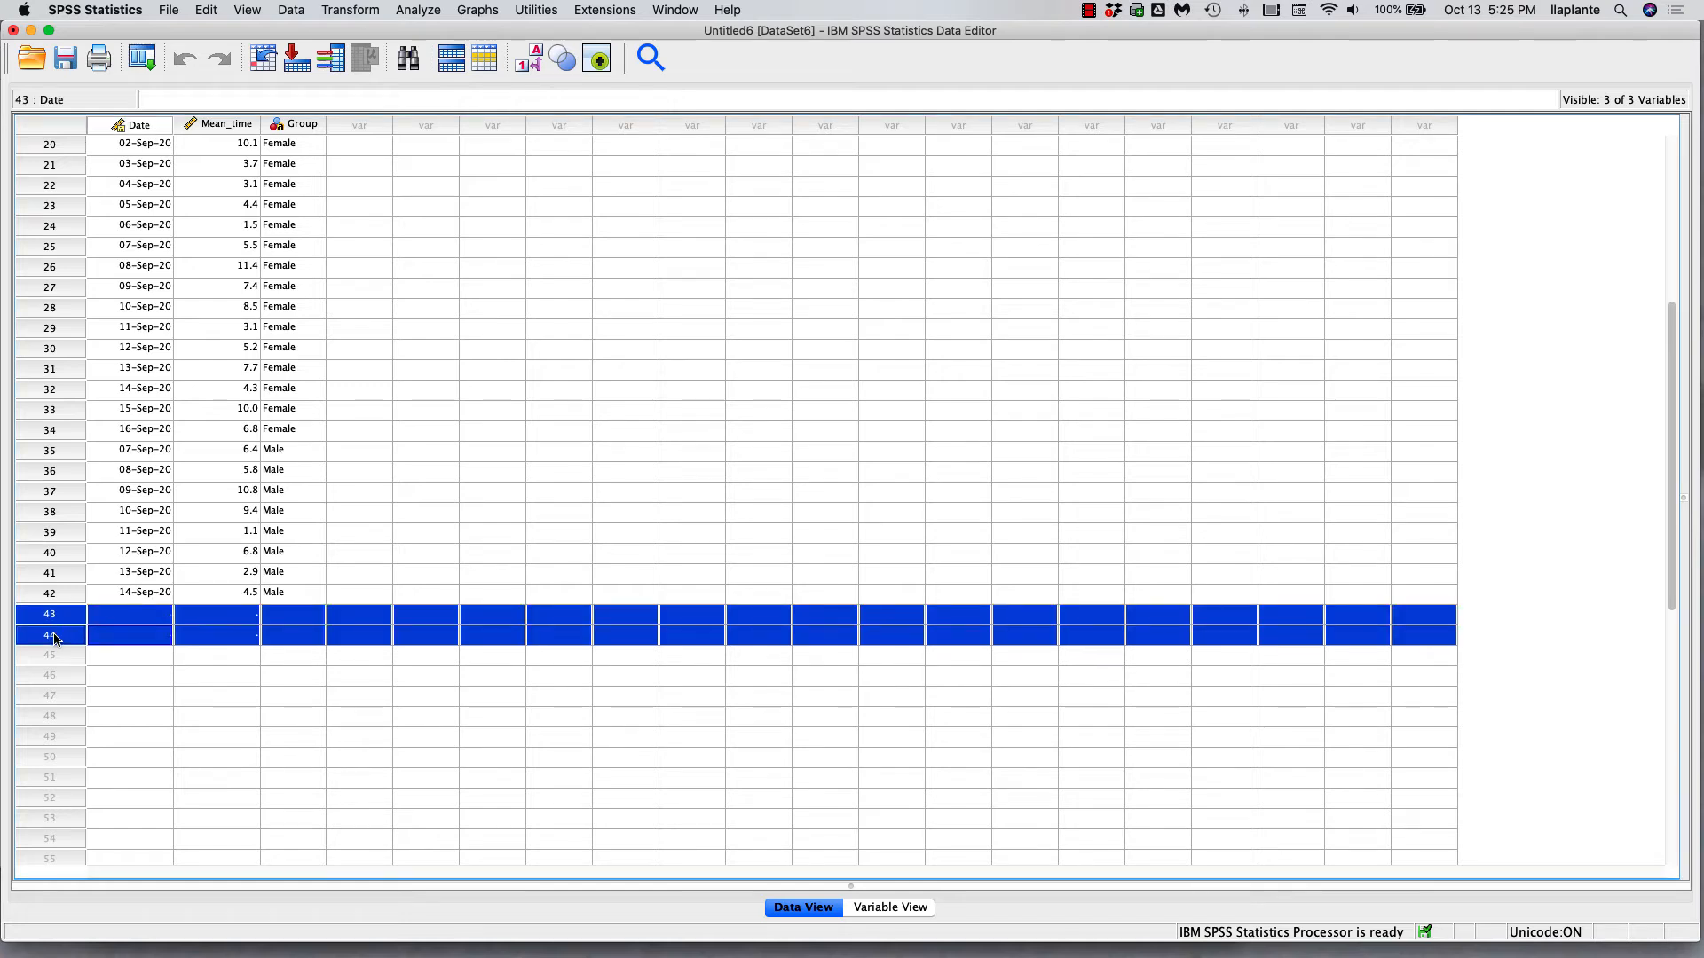
right_click(54, 636)
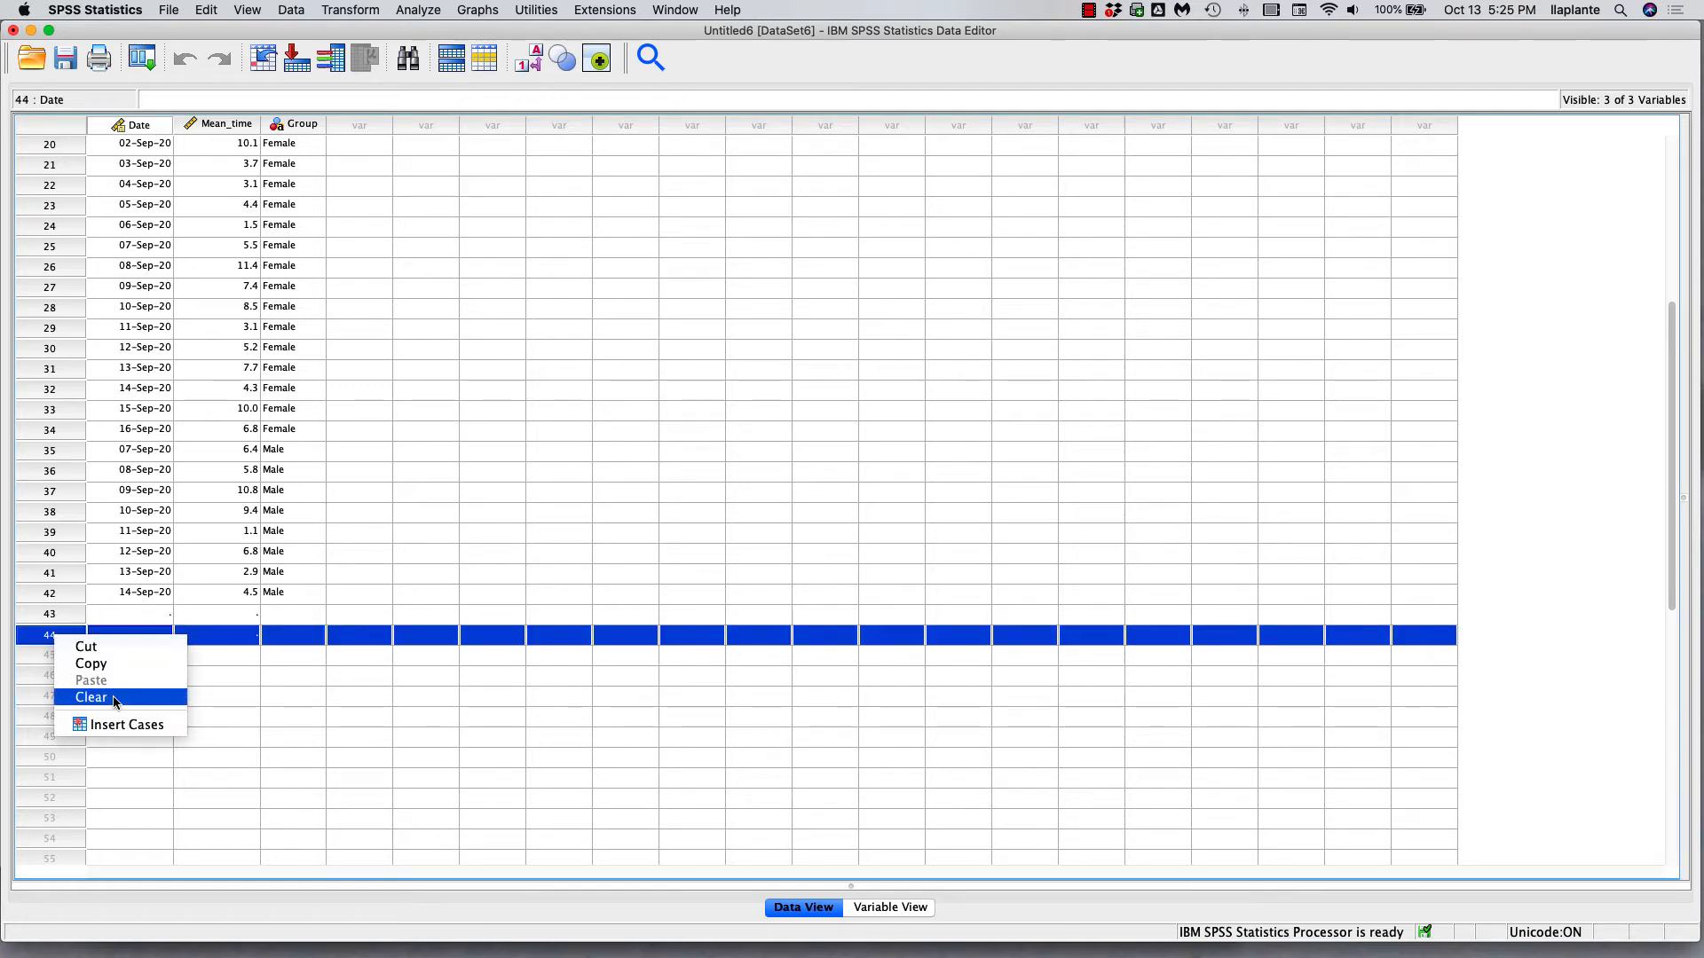
click(113, 694)
click(55, 614)
right_click(56, 616)
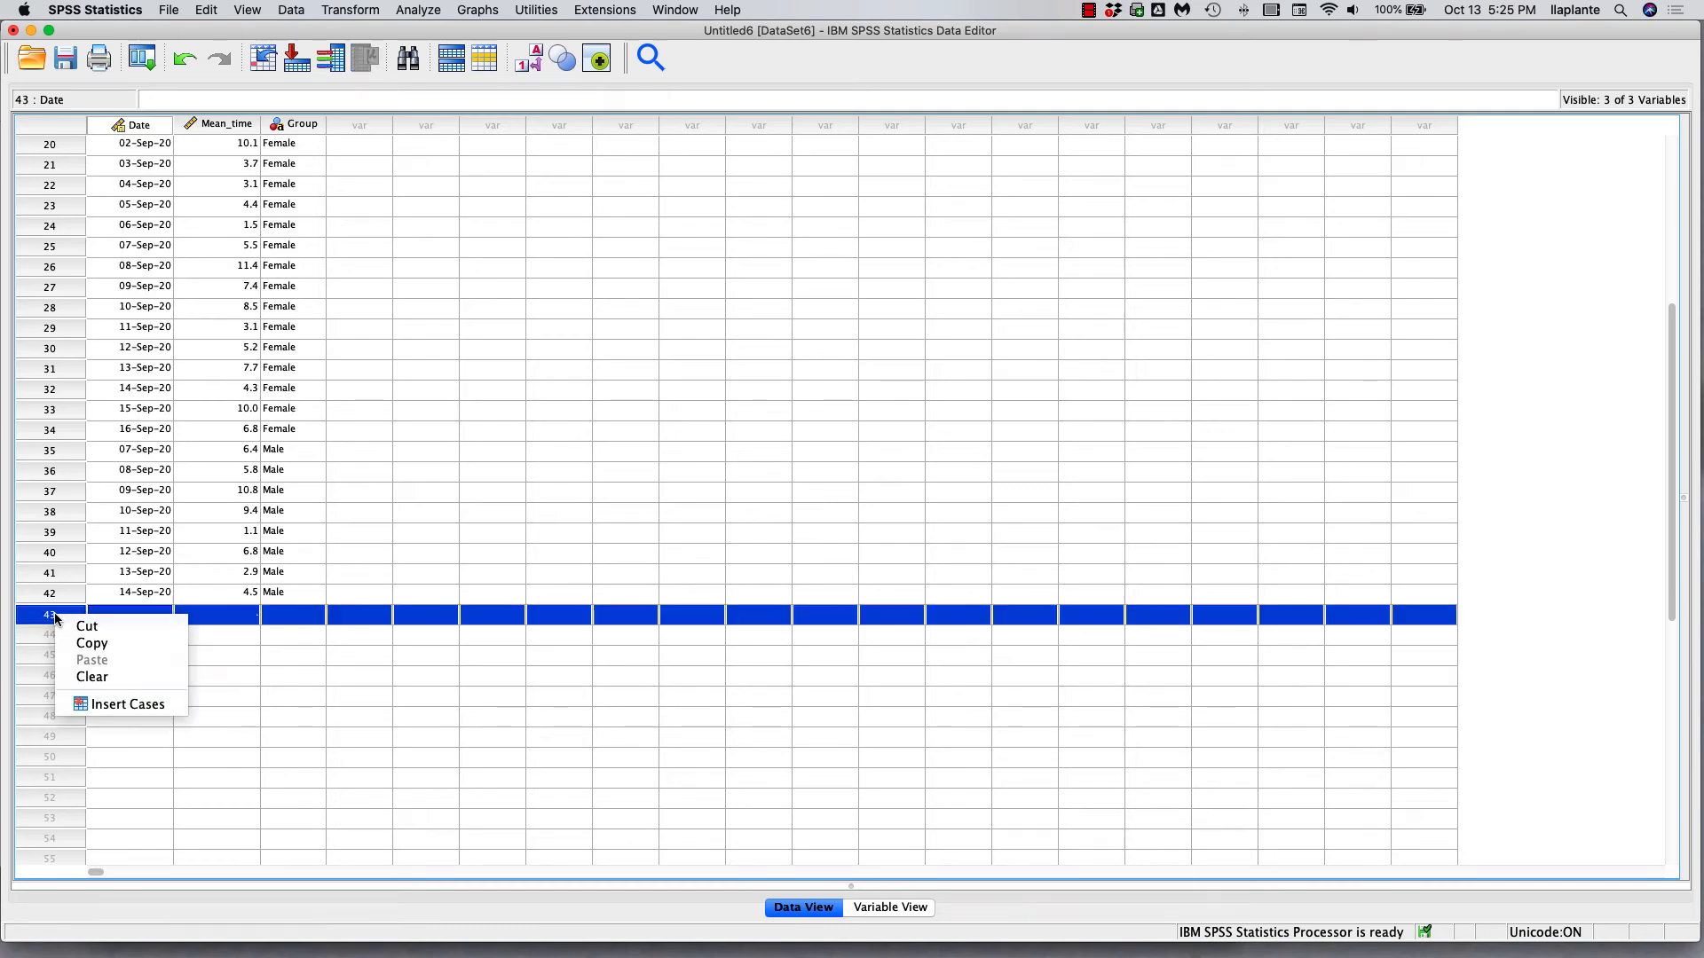
click(107, 675)
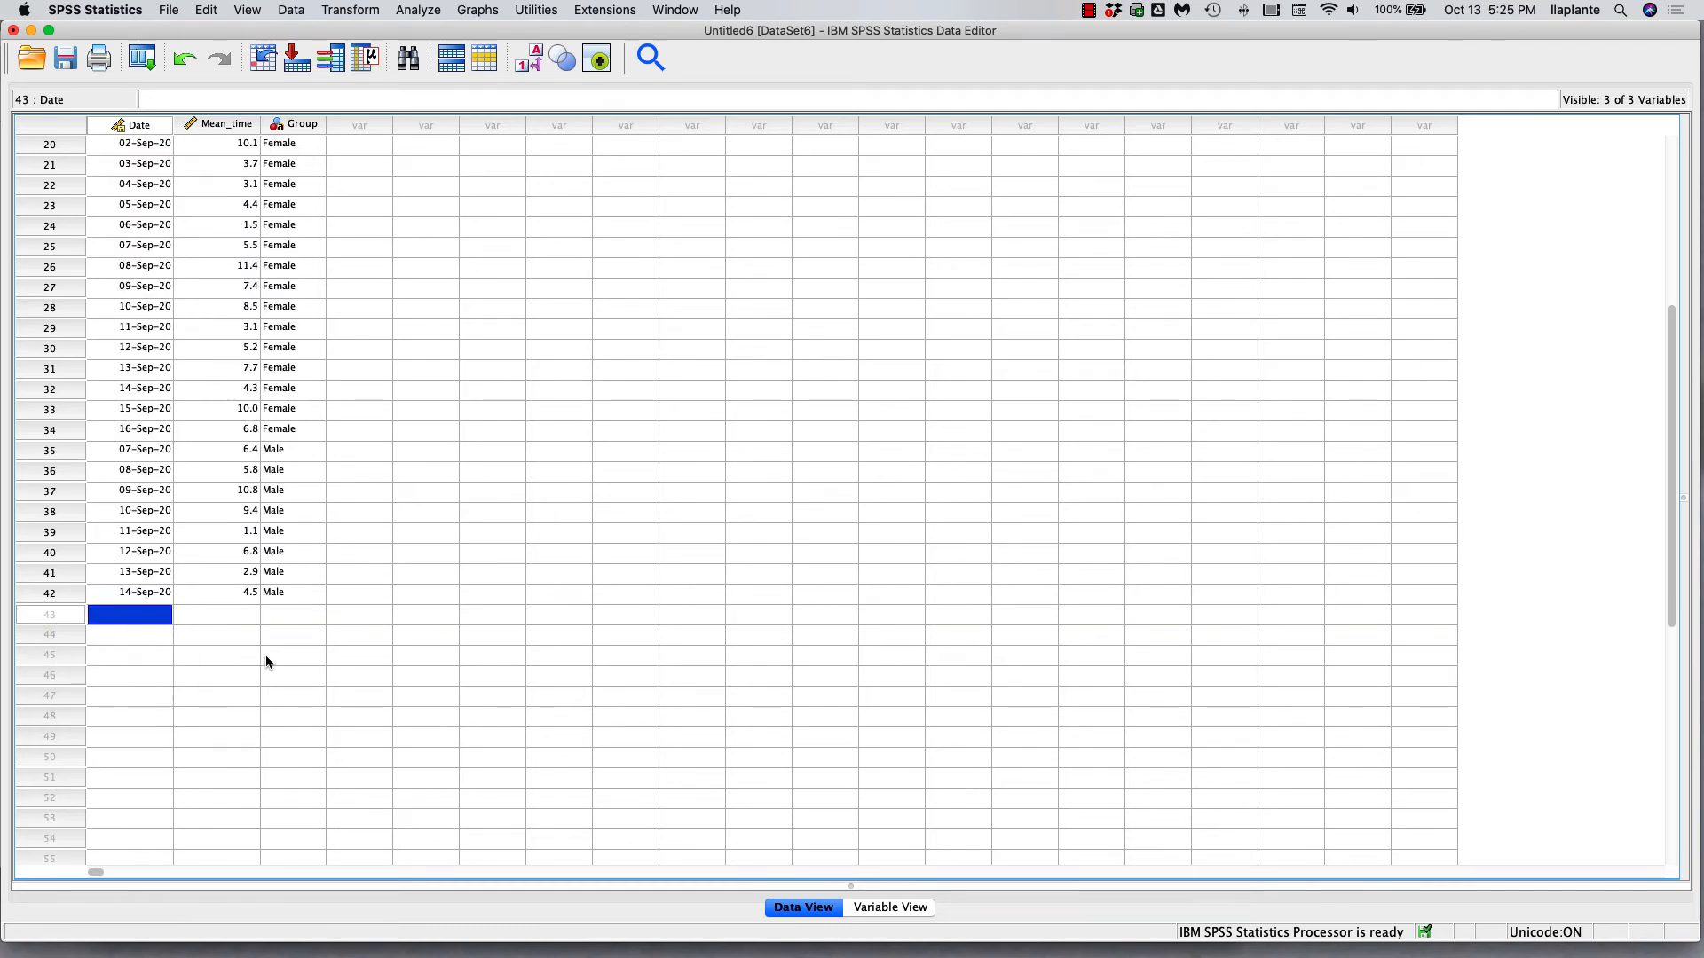
scroll(330, 618, up, 6)
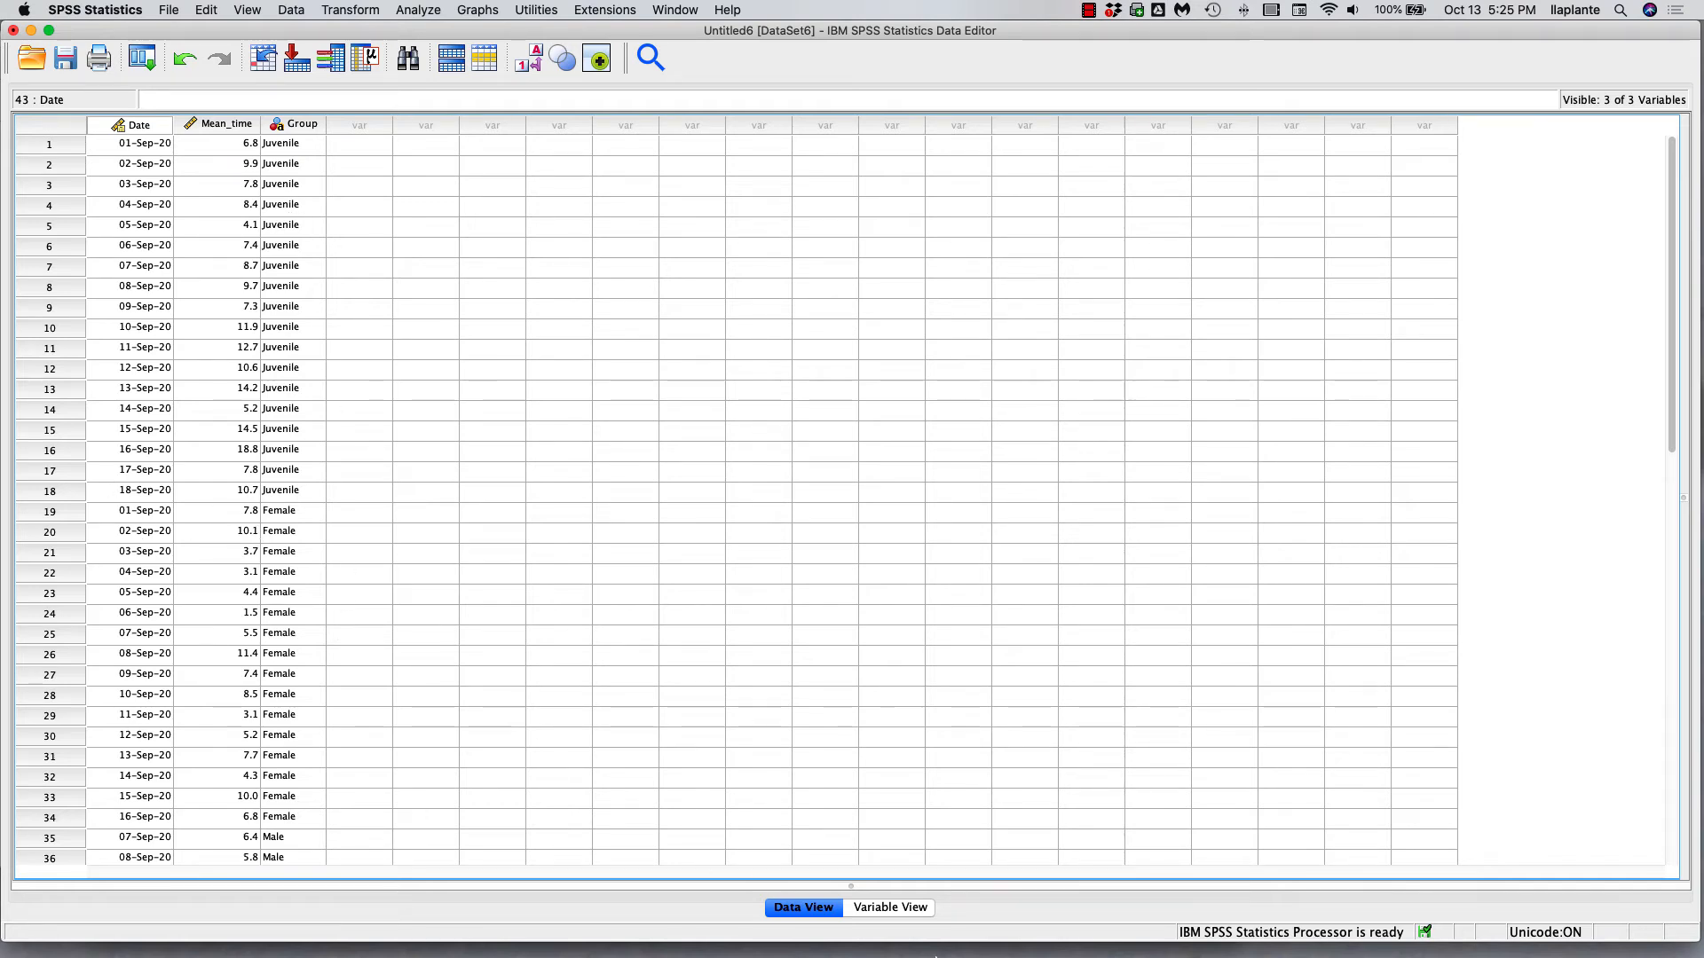
Review the Date variable's type, date format options and measurement level in Variable View without changing them.
click(891, 908)
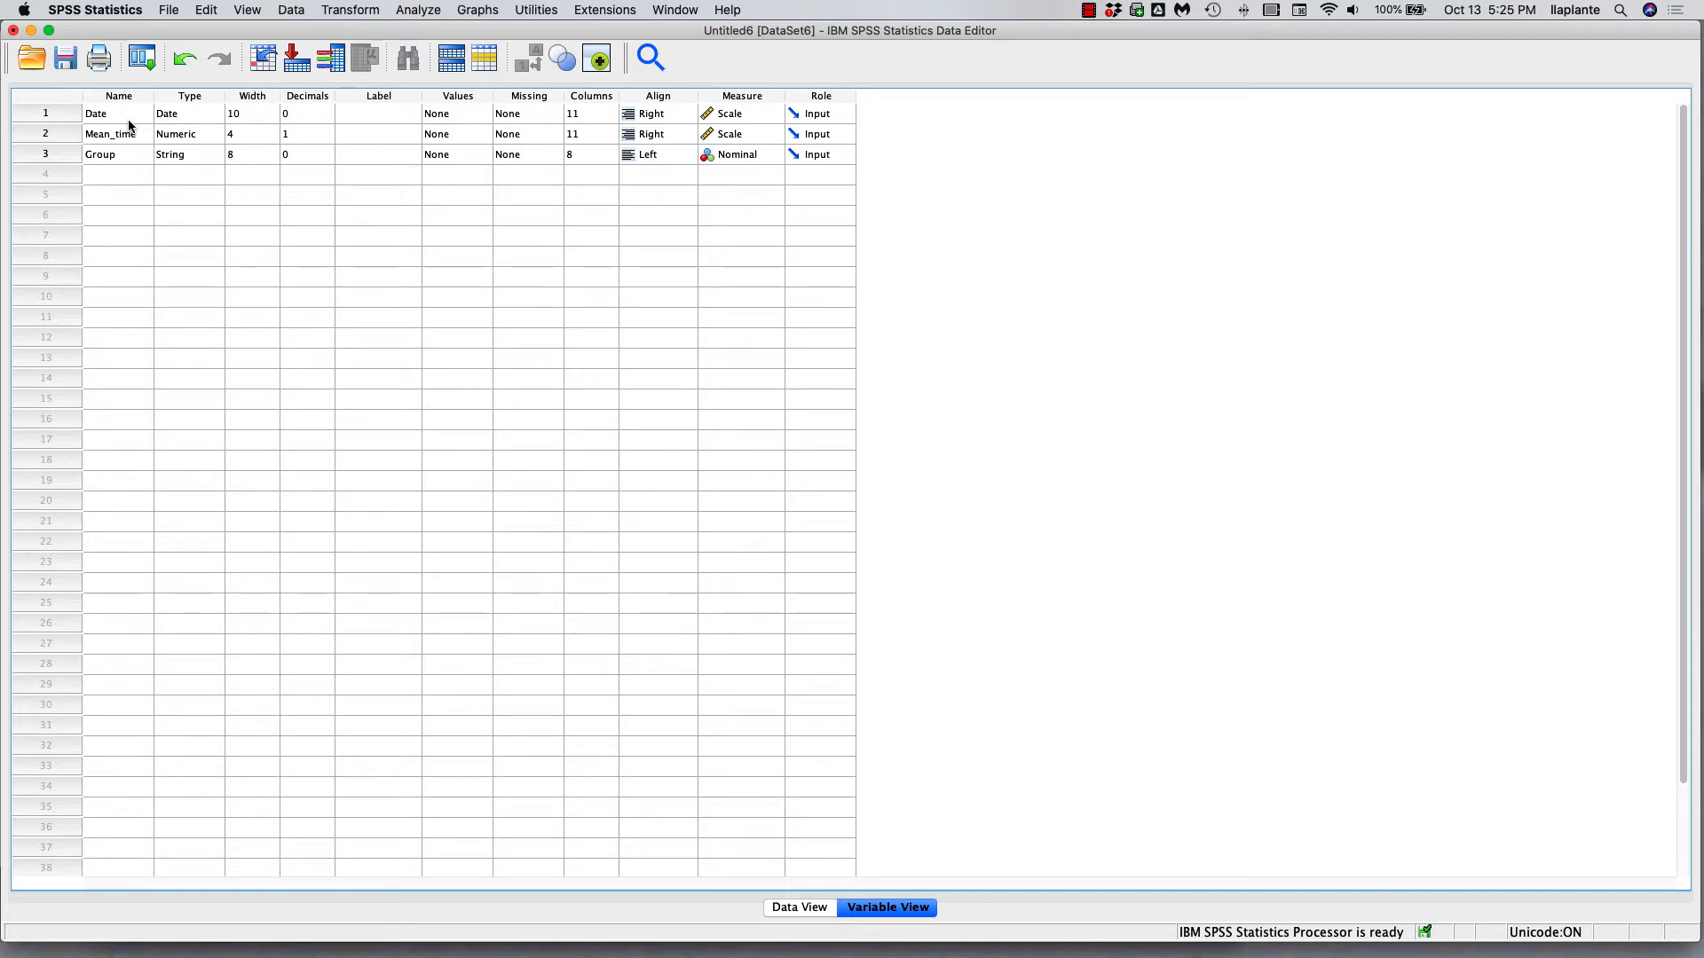
click(792, 907)
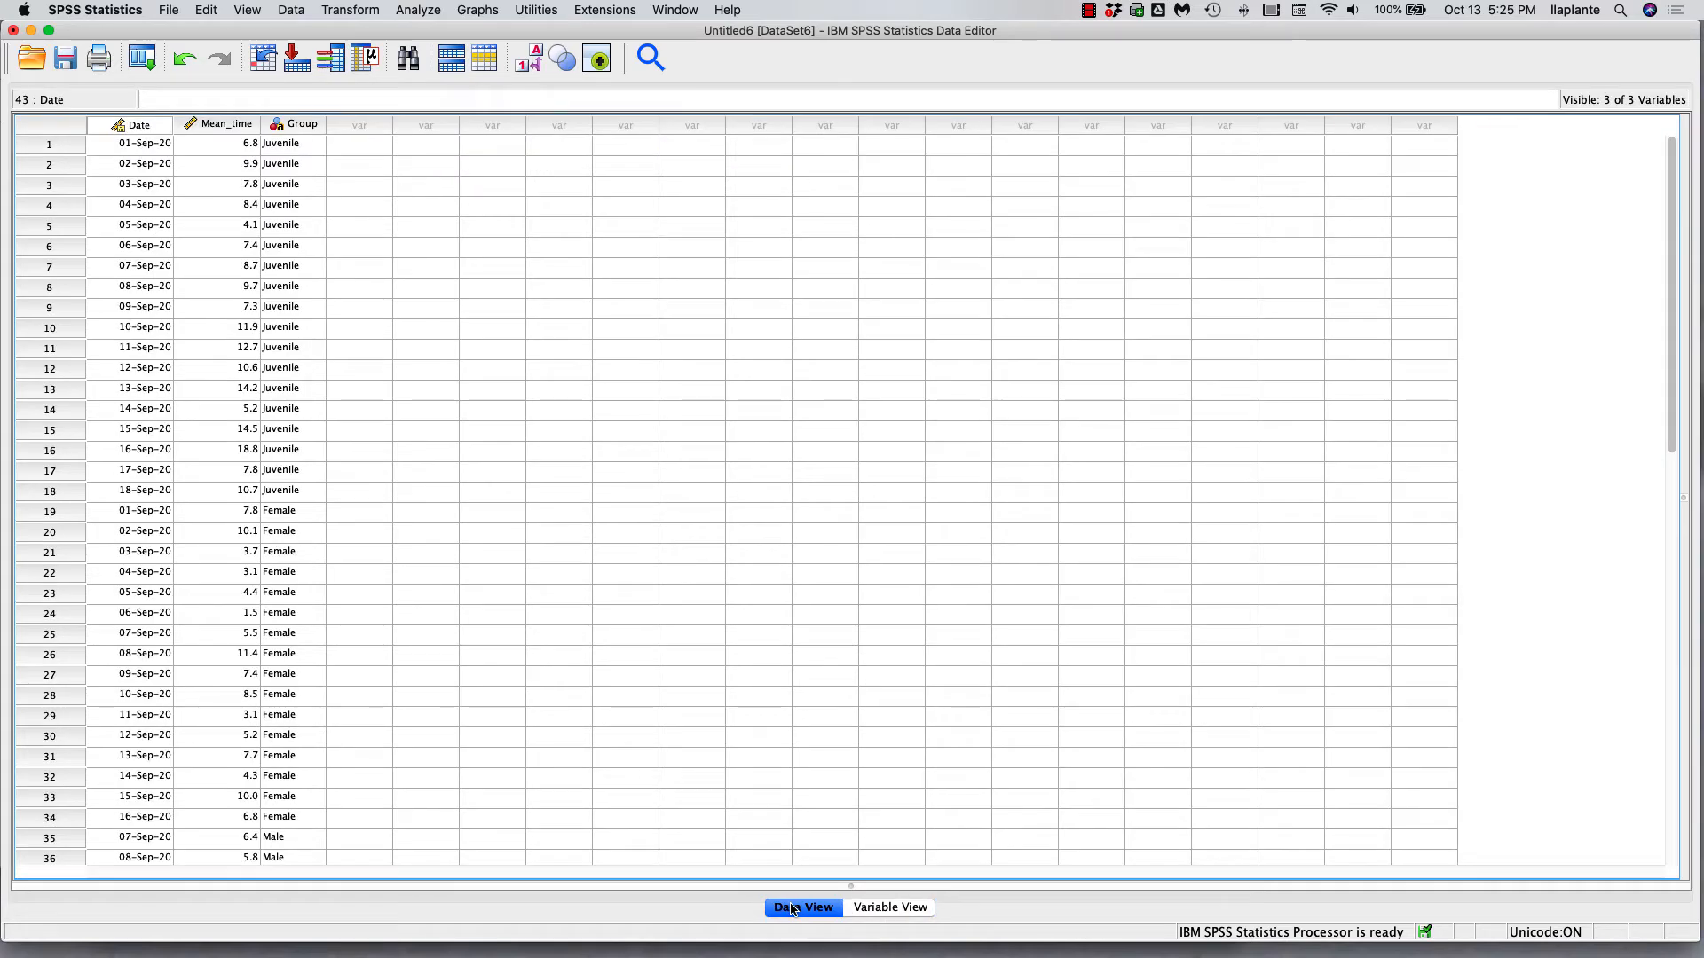
click(871, 907)
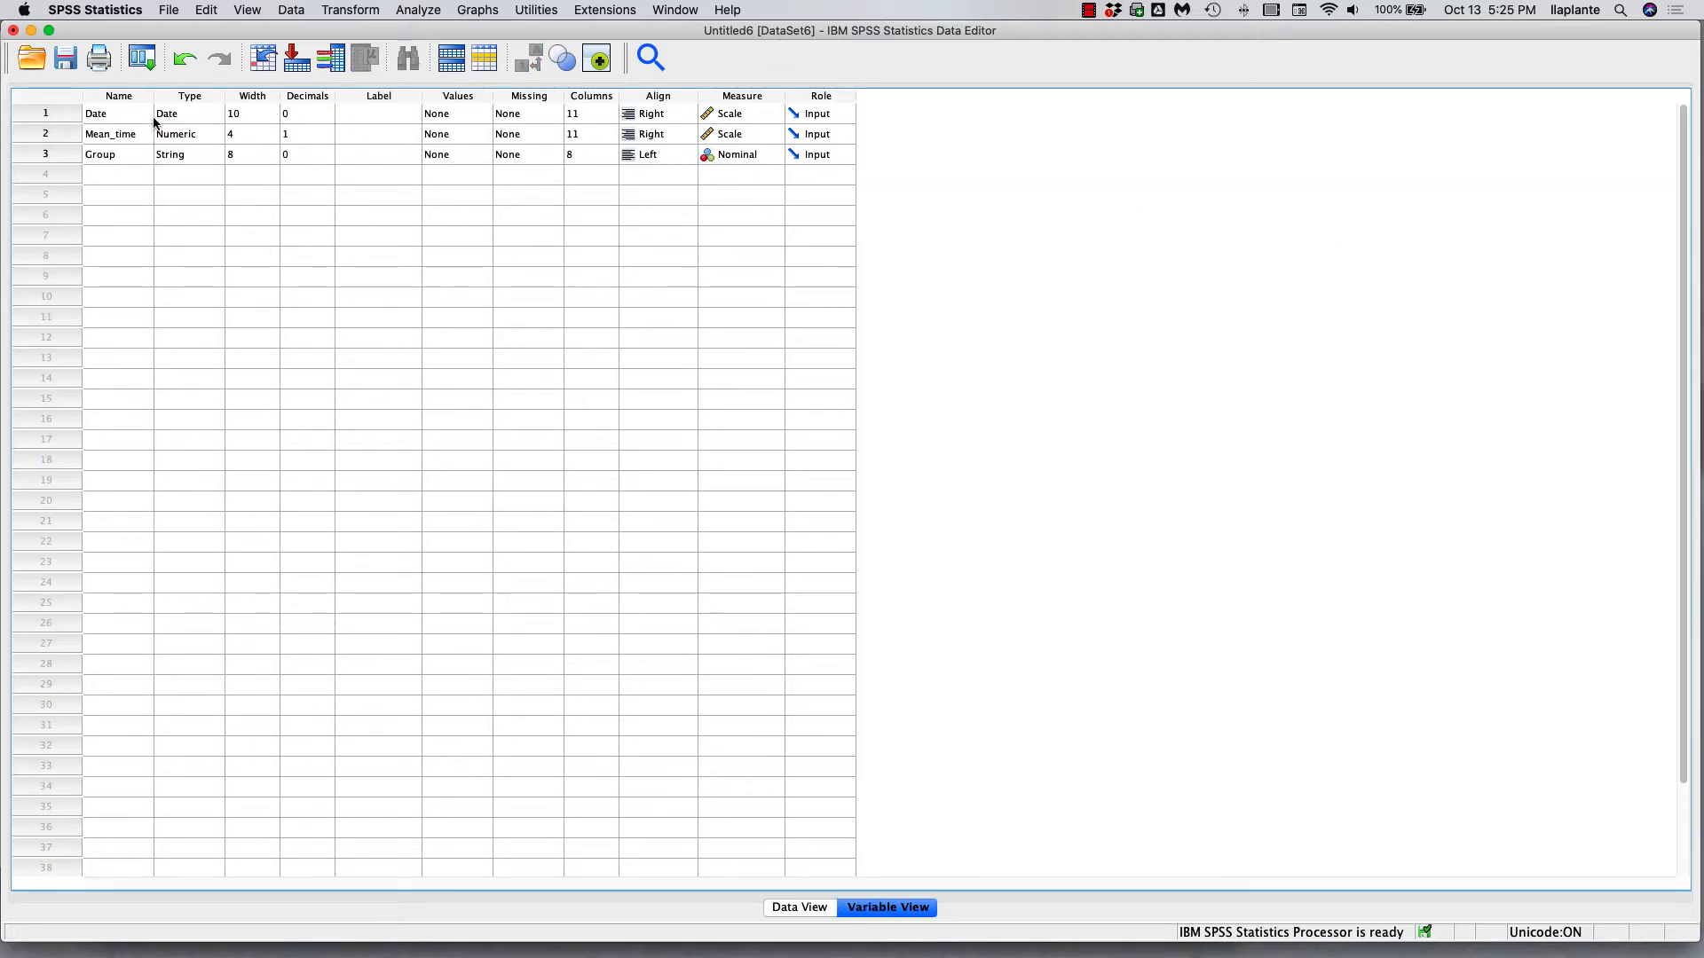
click(218, 118)
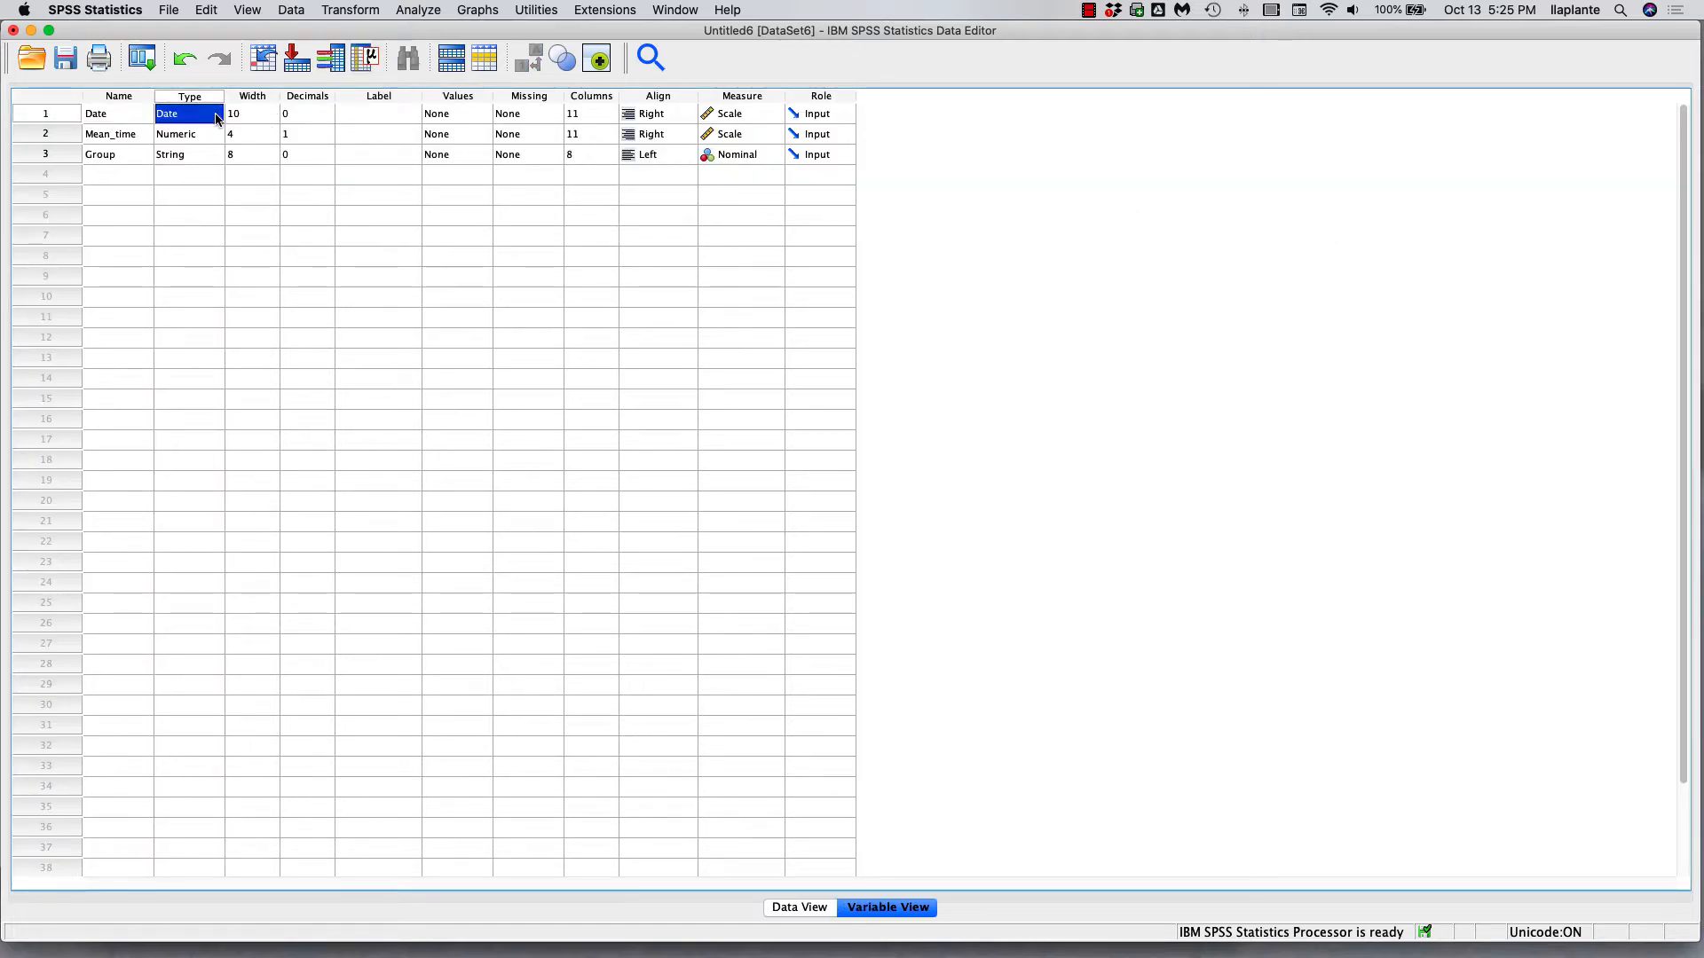
click(216, 115)
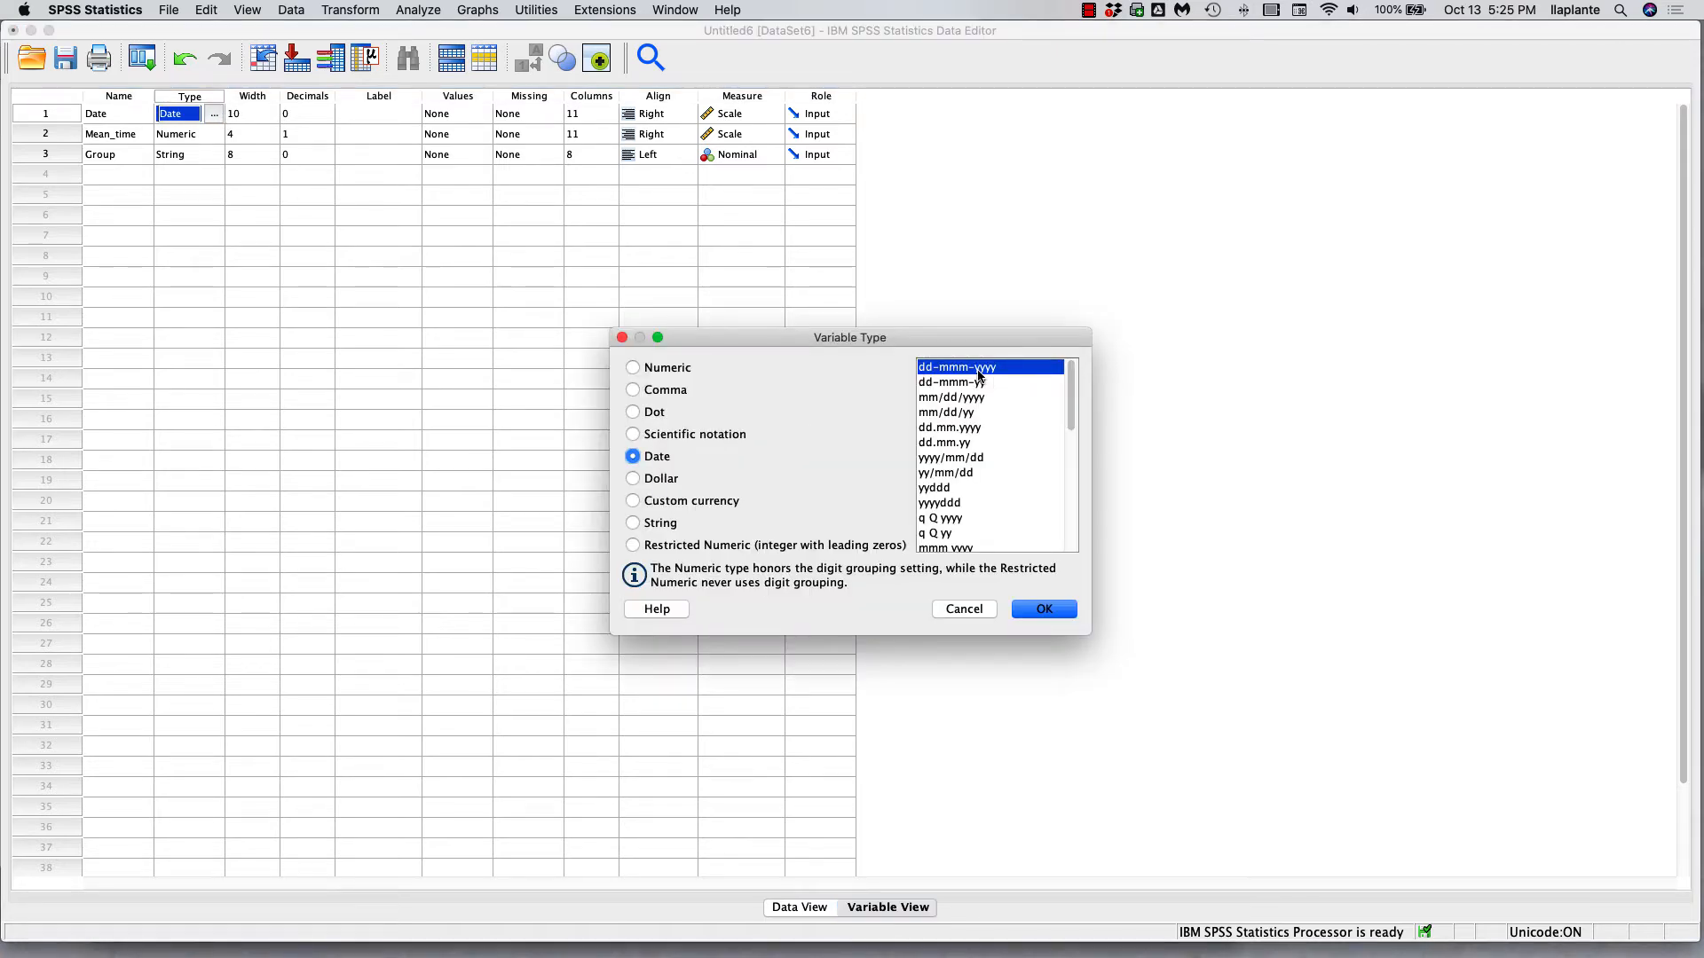
click(948, 610)
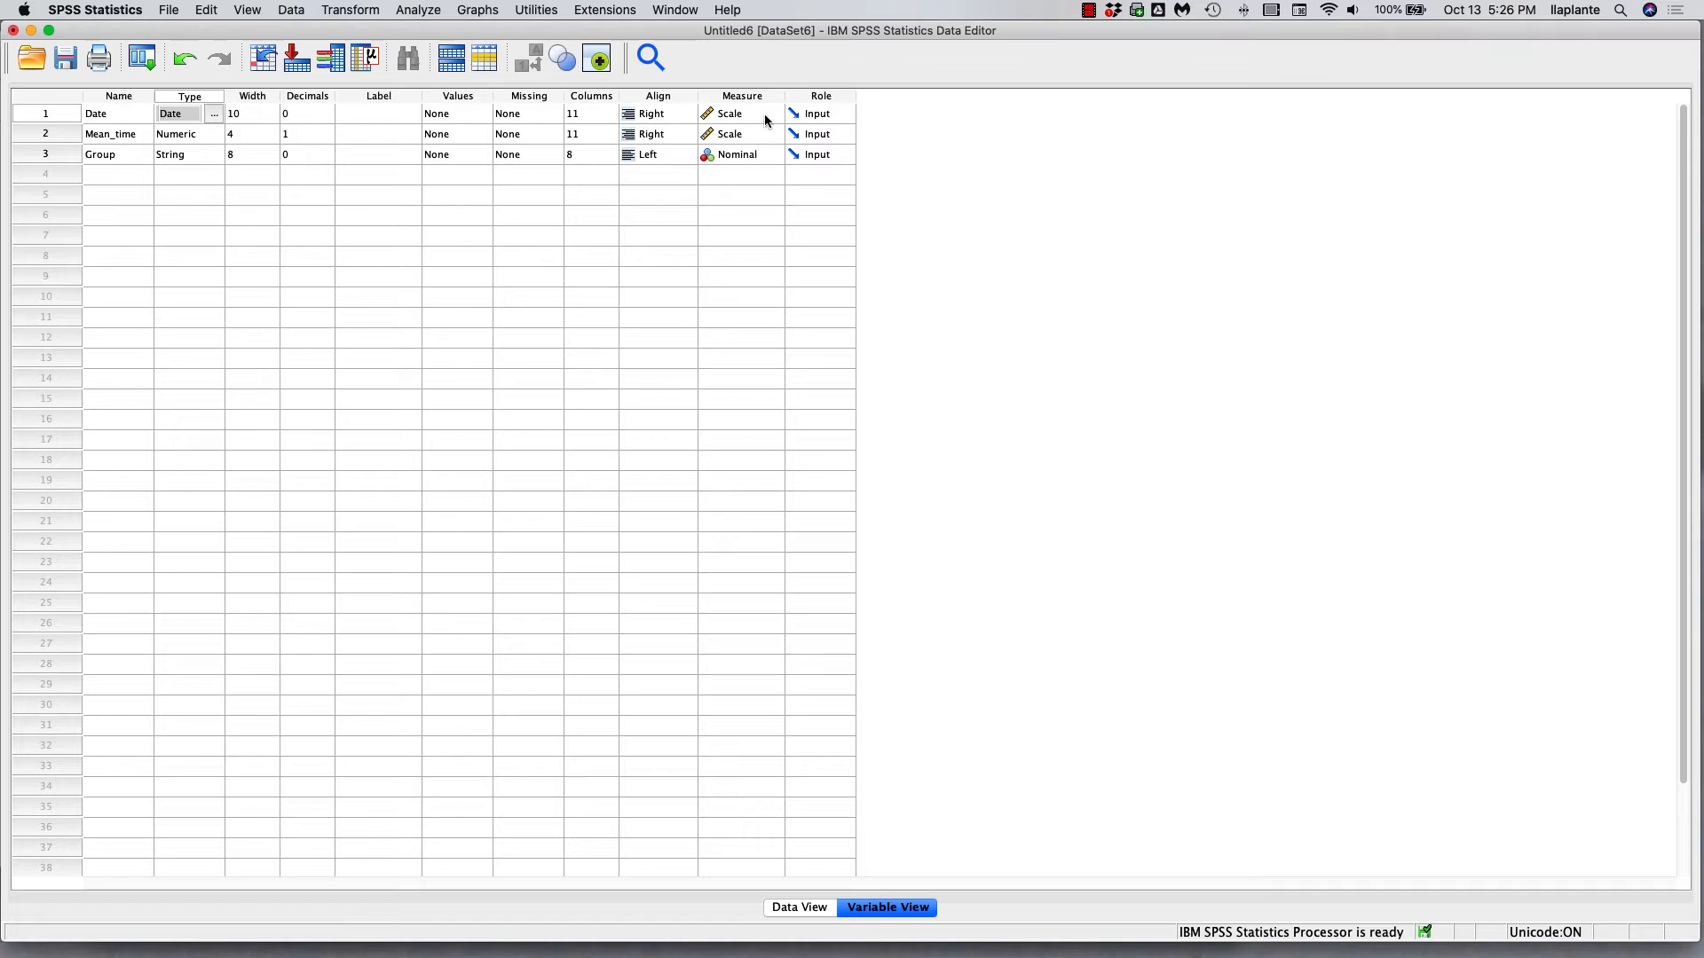
click(770, 115)
click(771, 118)
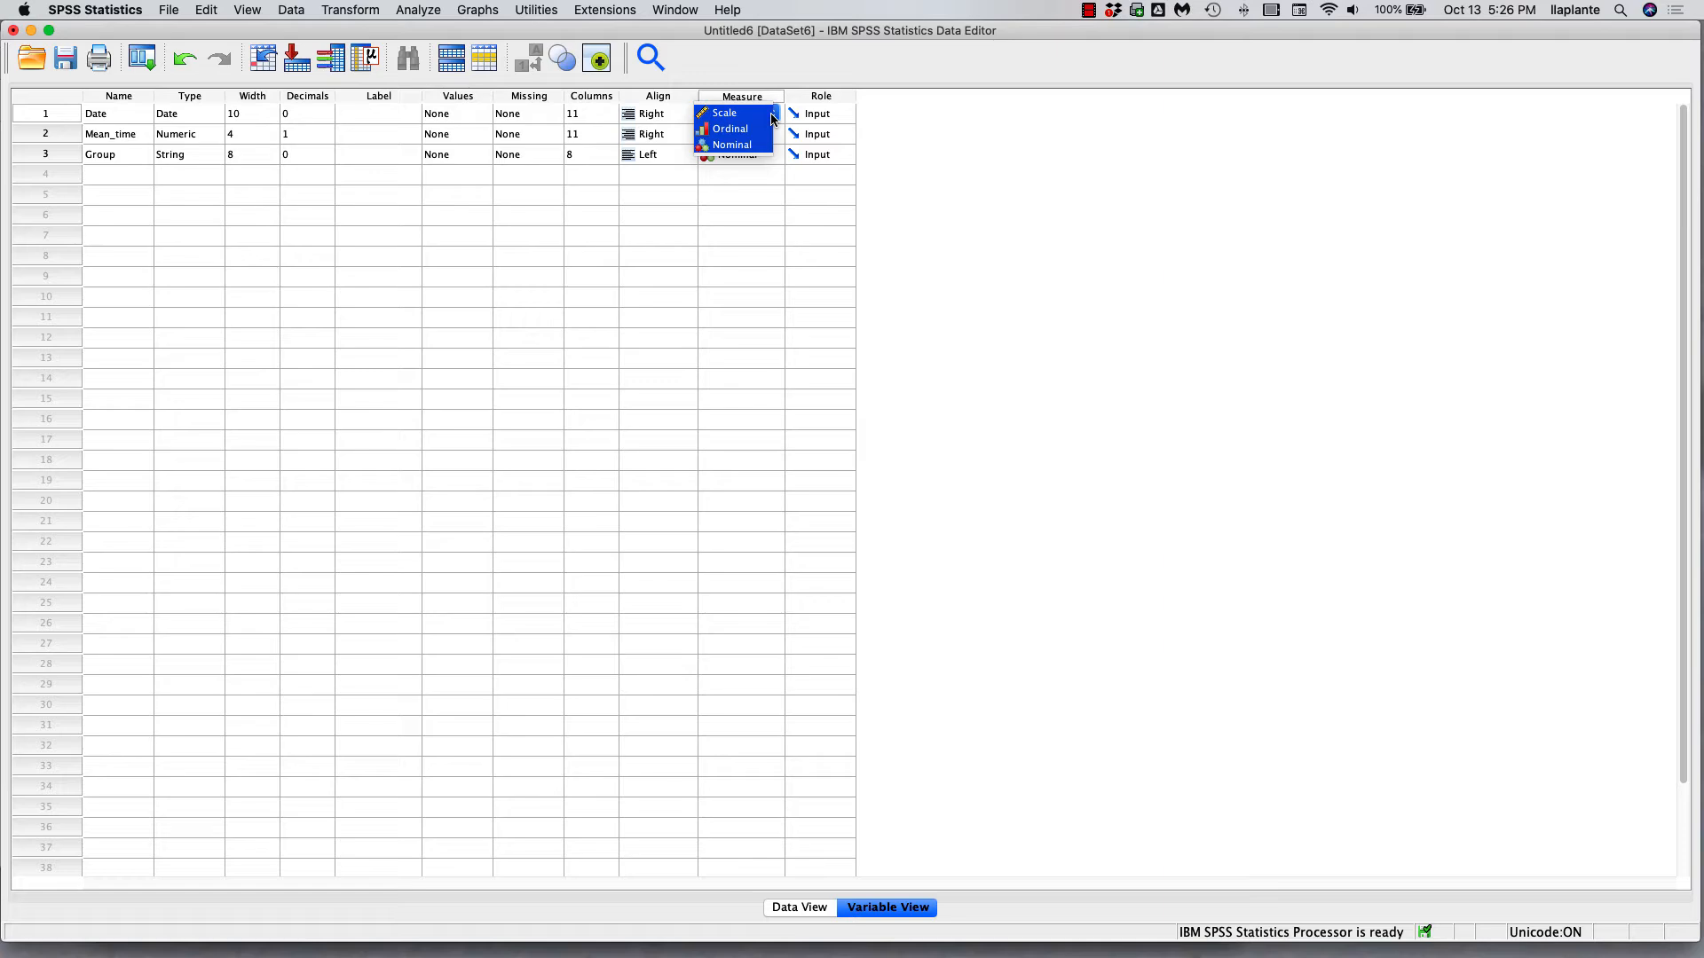
Check the variable type, width and decimal places of Mean_time, keeping it Numeric.
click(117, 136)
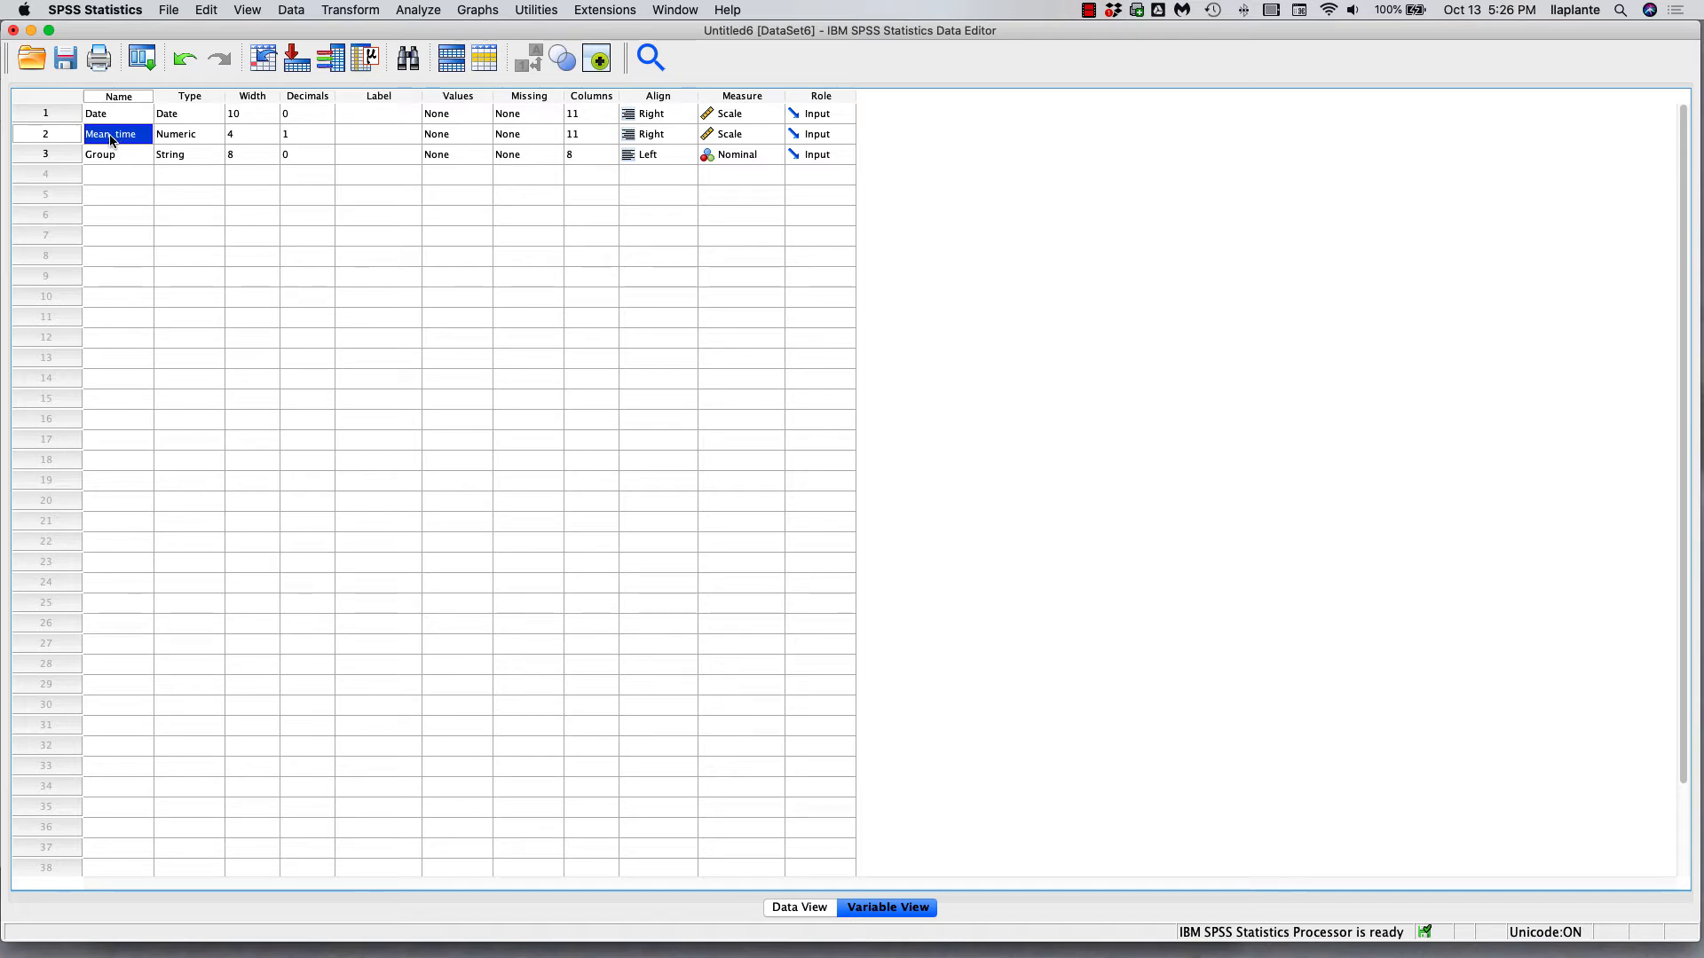
click(216, 138)
click(216, 135)
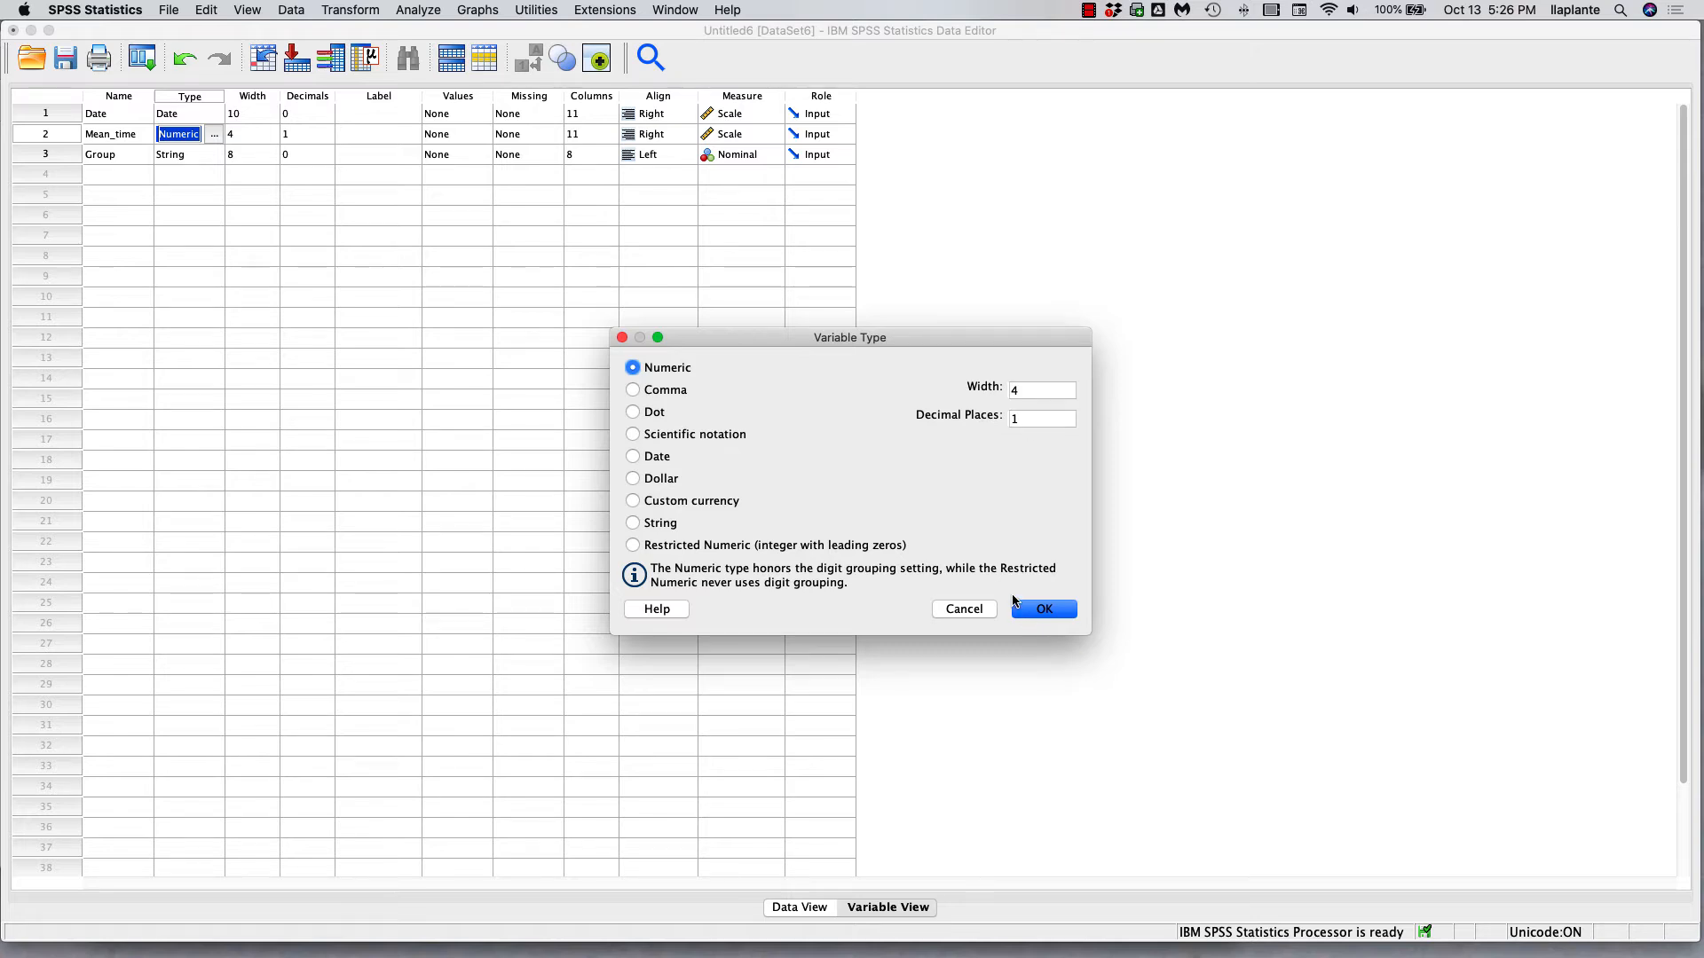
click(1038, 612)
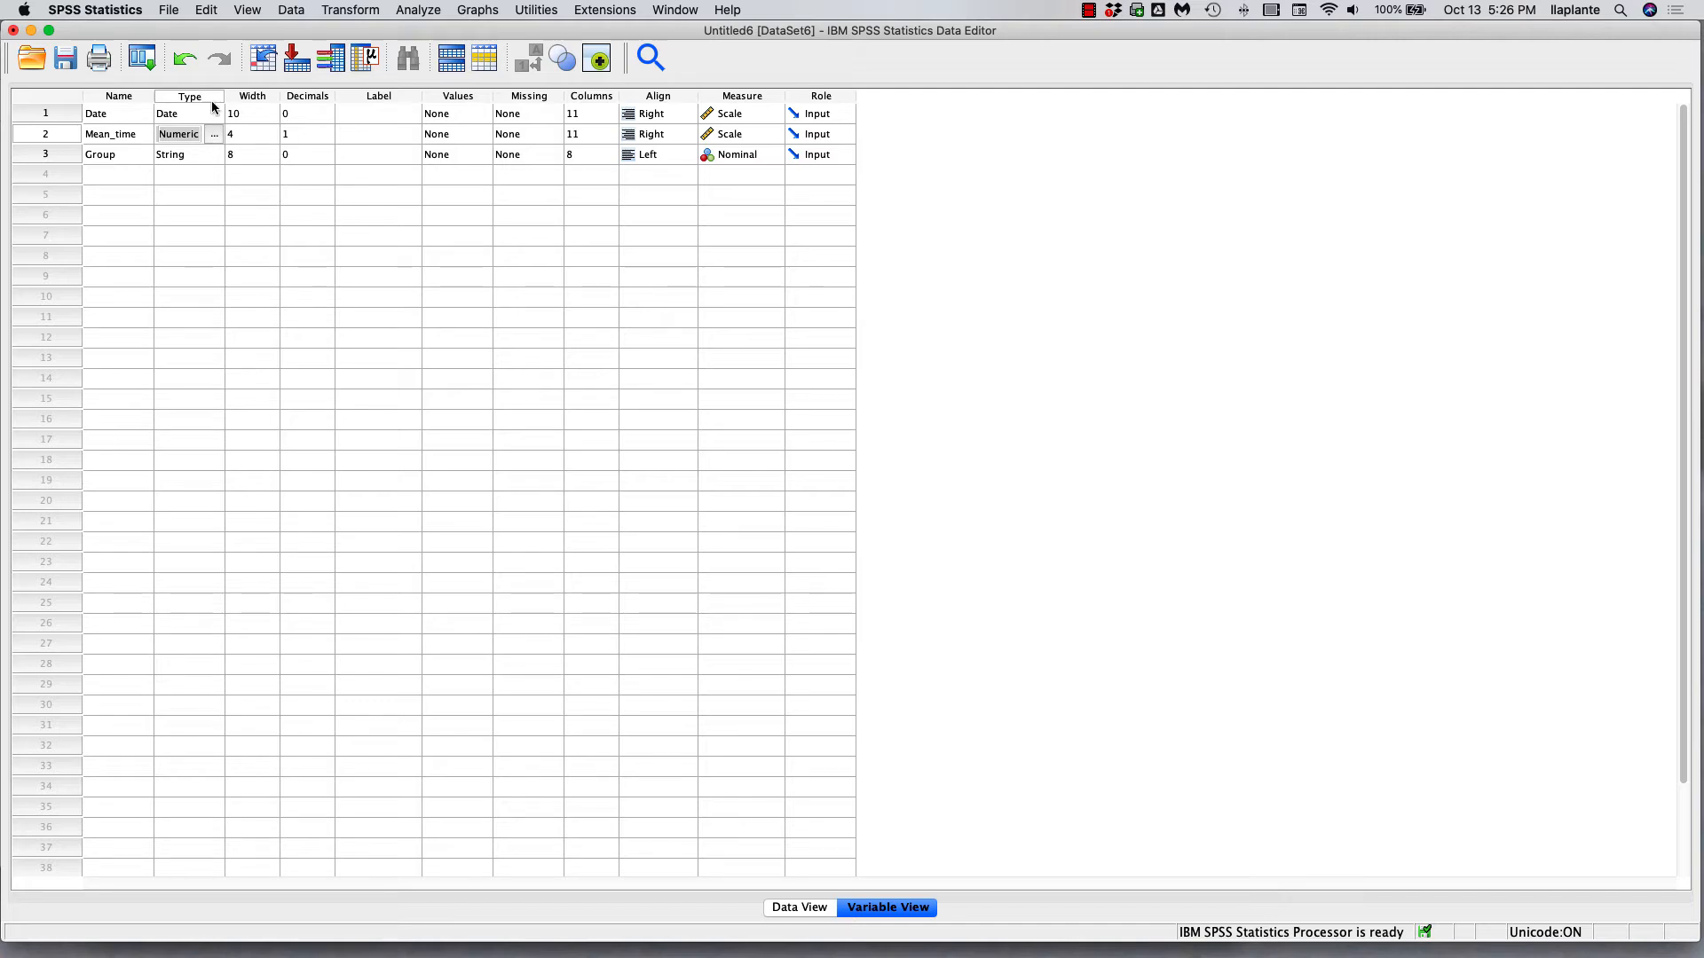
Check the Group variable's type and measurement level, keeping String and Nominal.
click(217, 158)
click(214, 156)
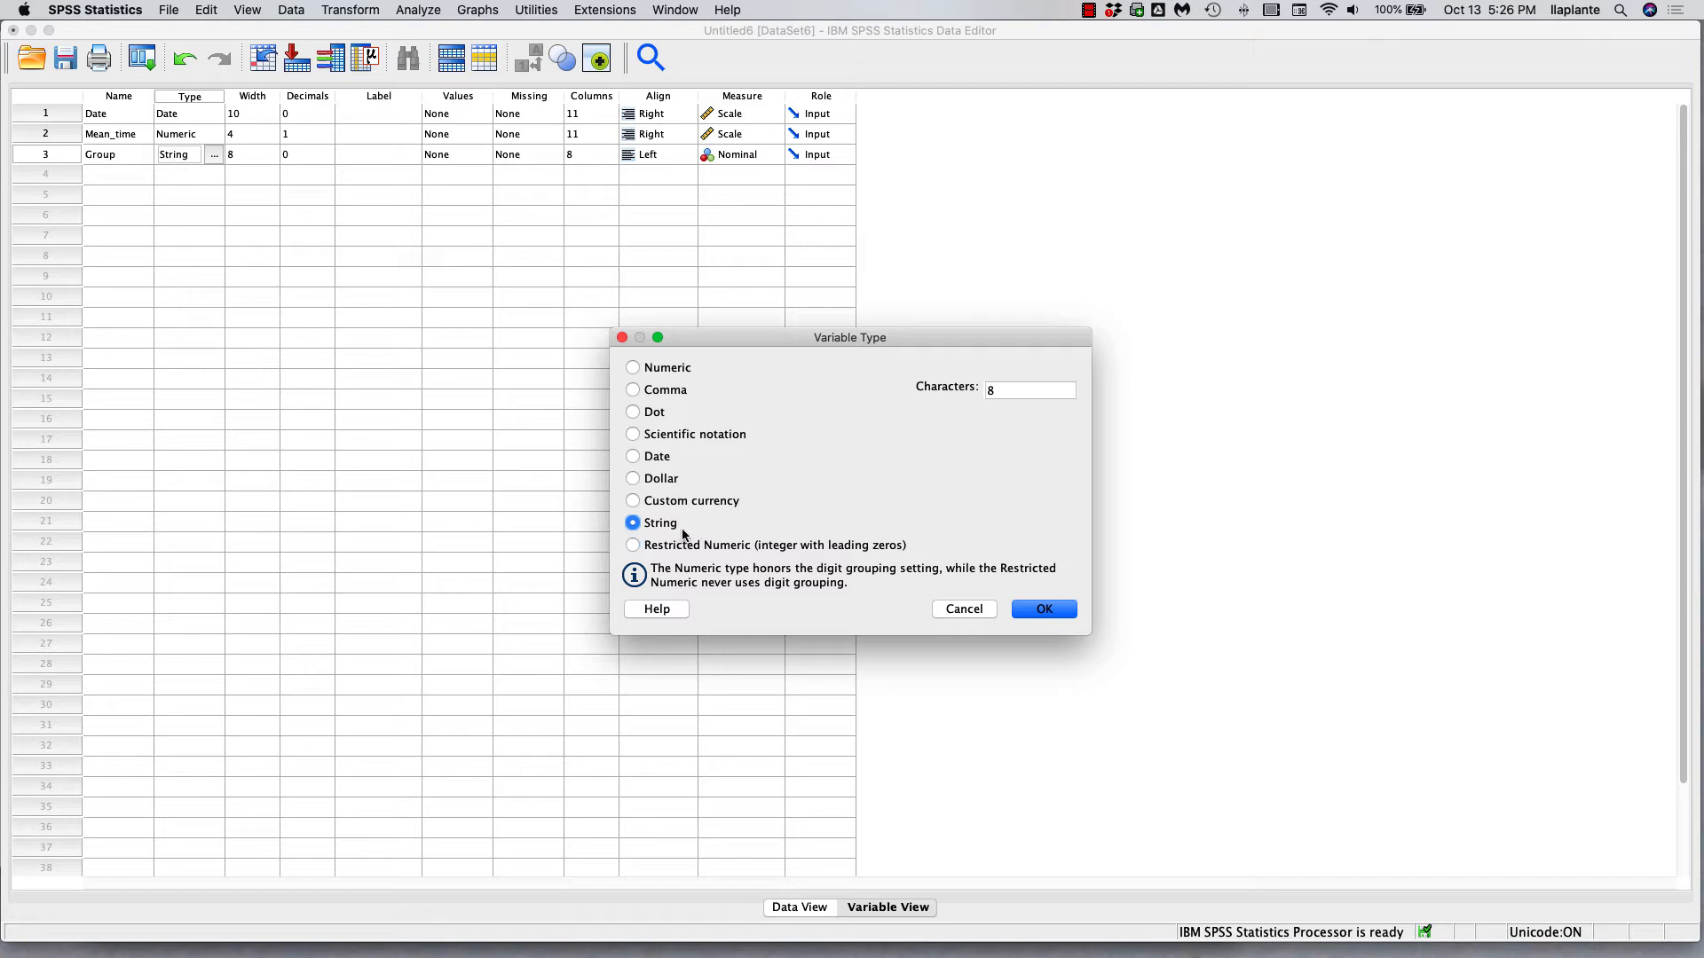
click(1045, 610)
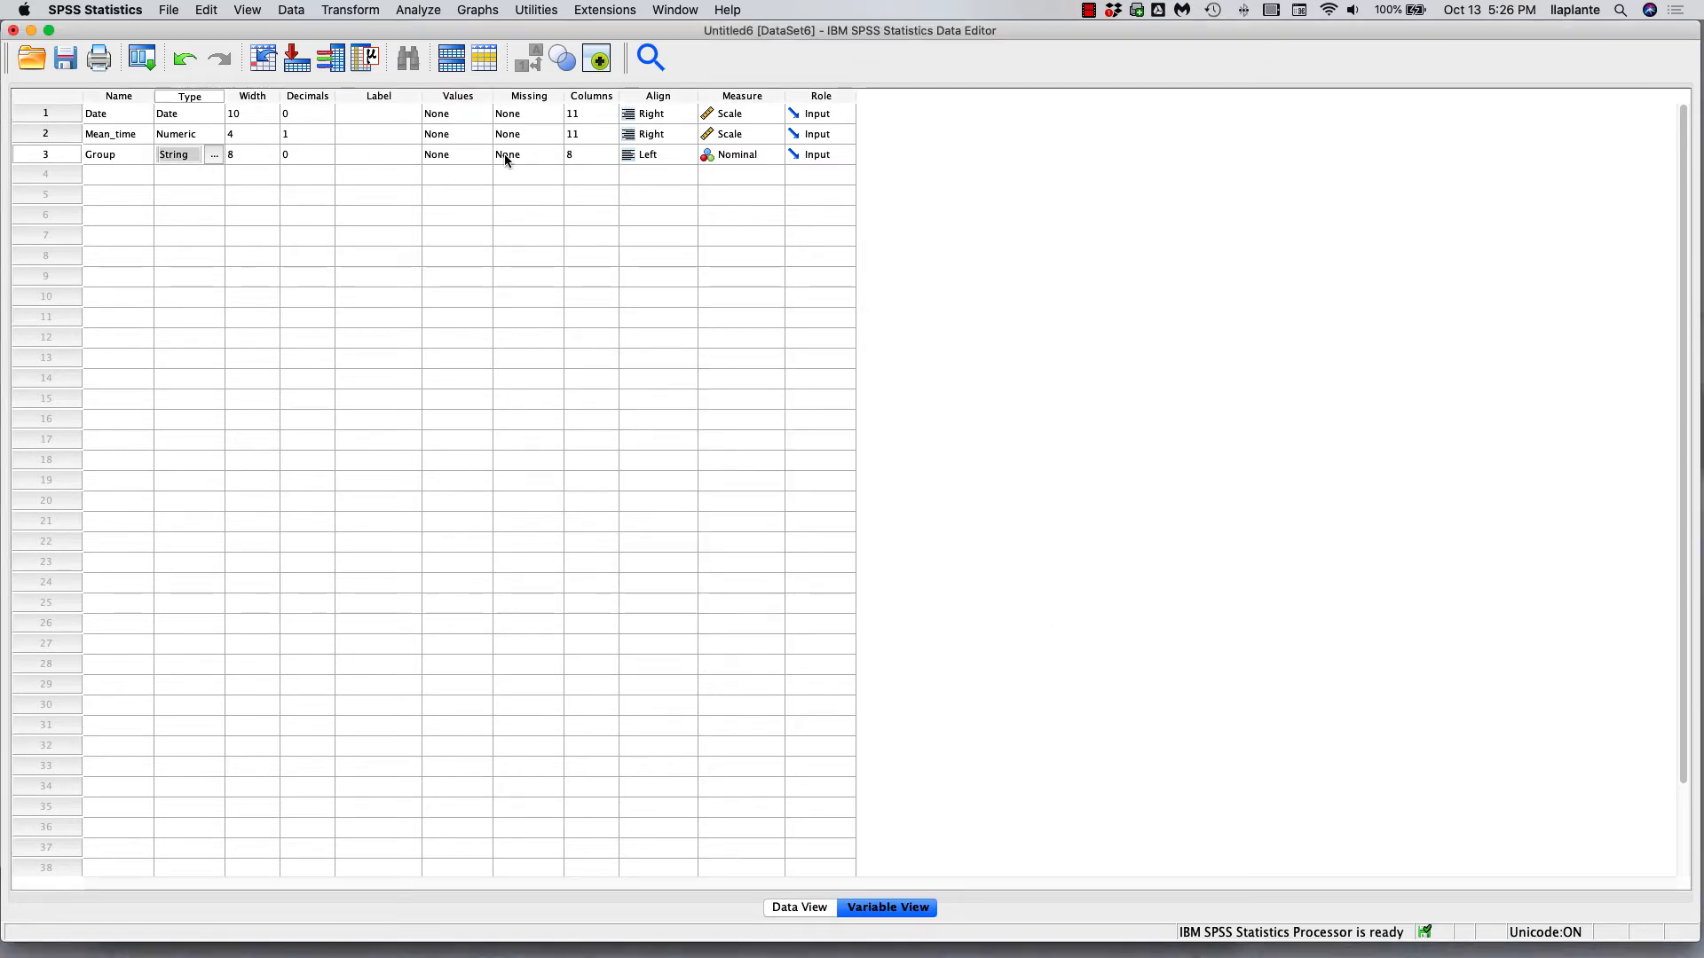
click(774, 156)
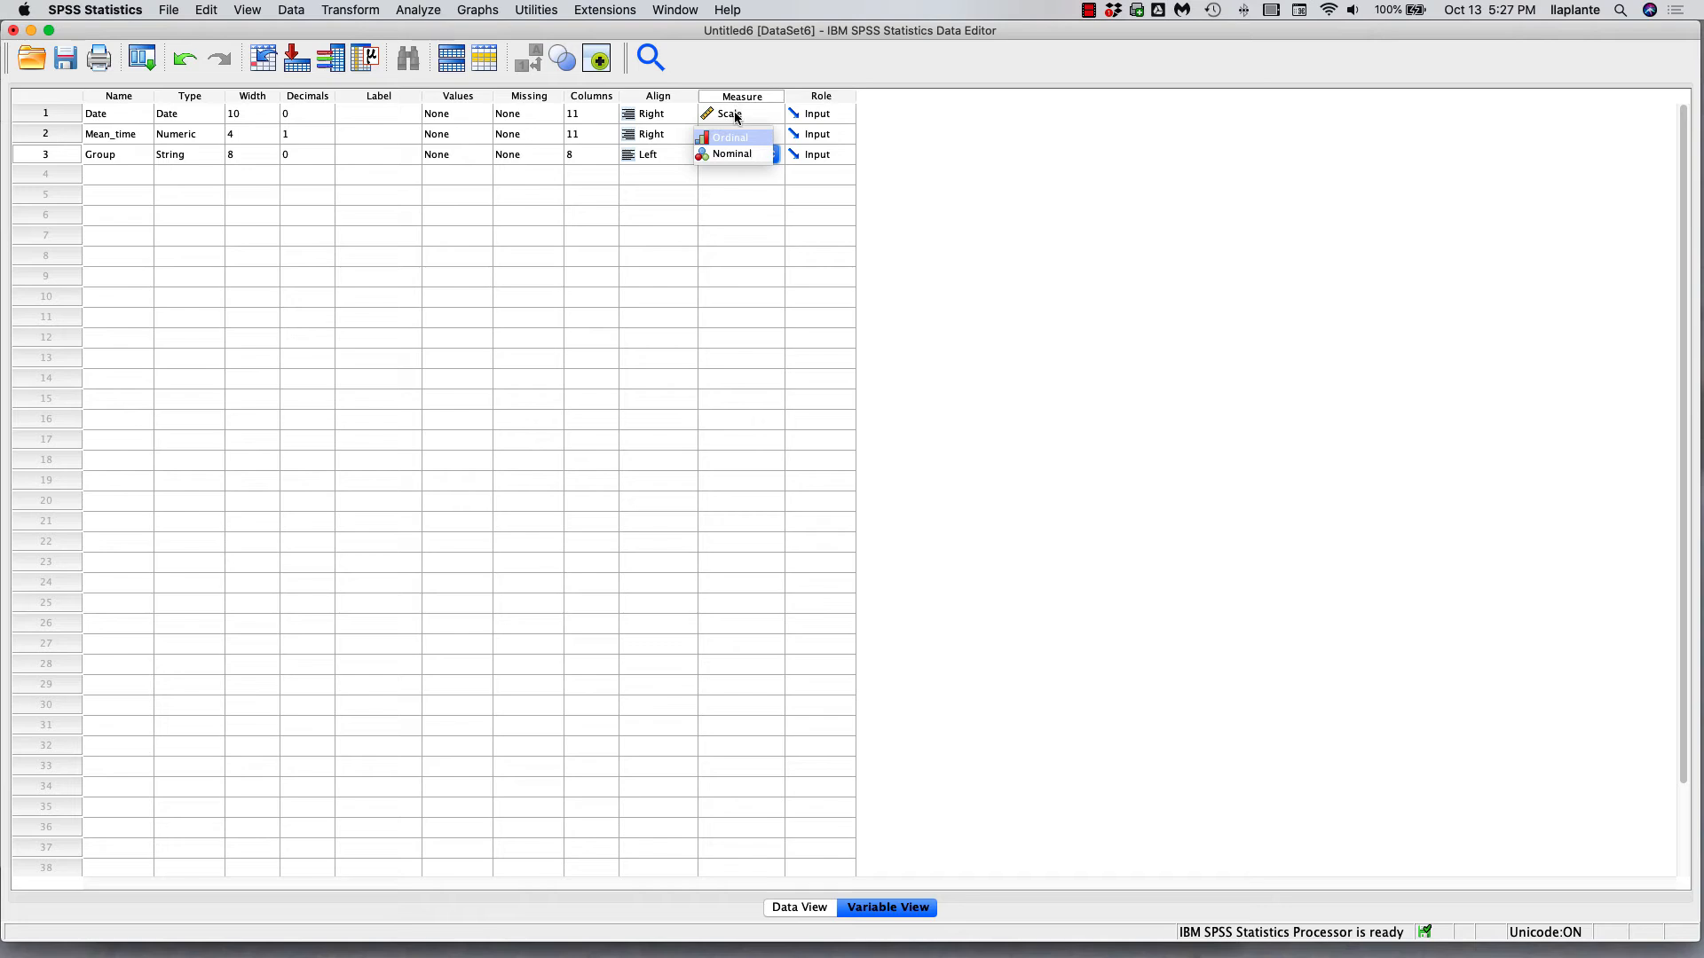
click(746, 154)
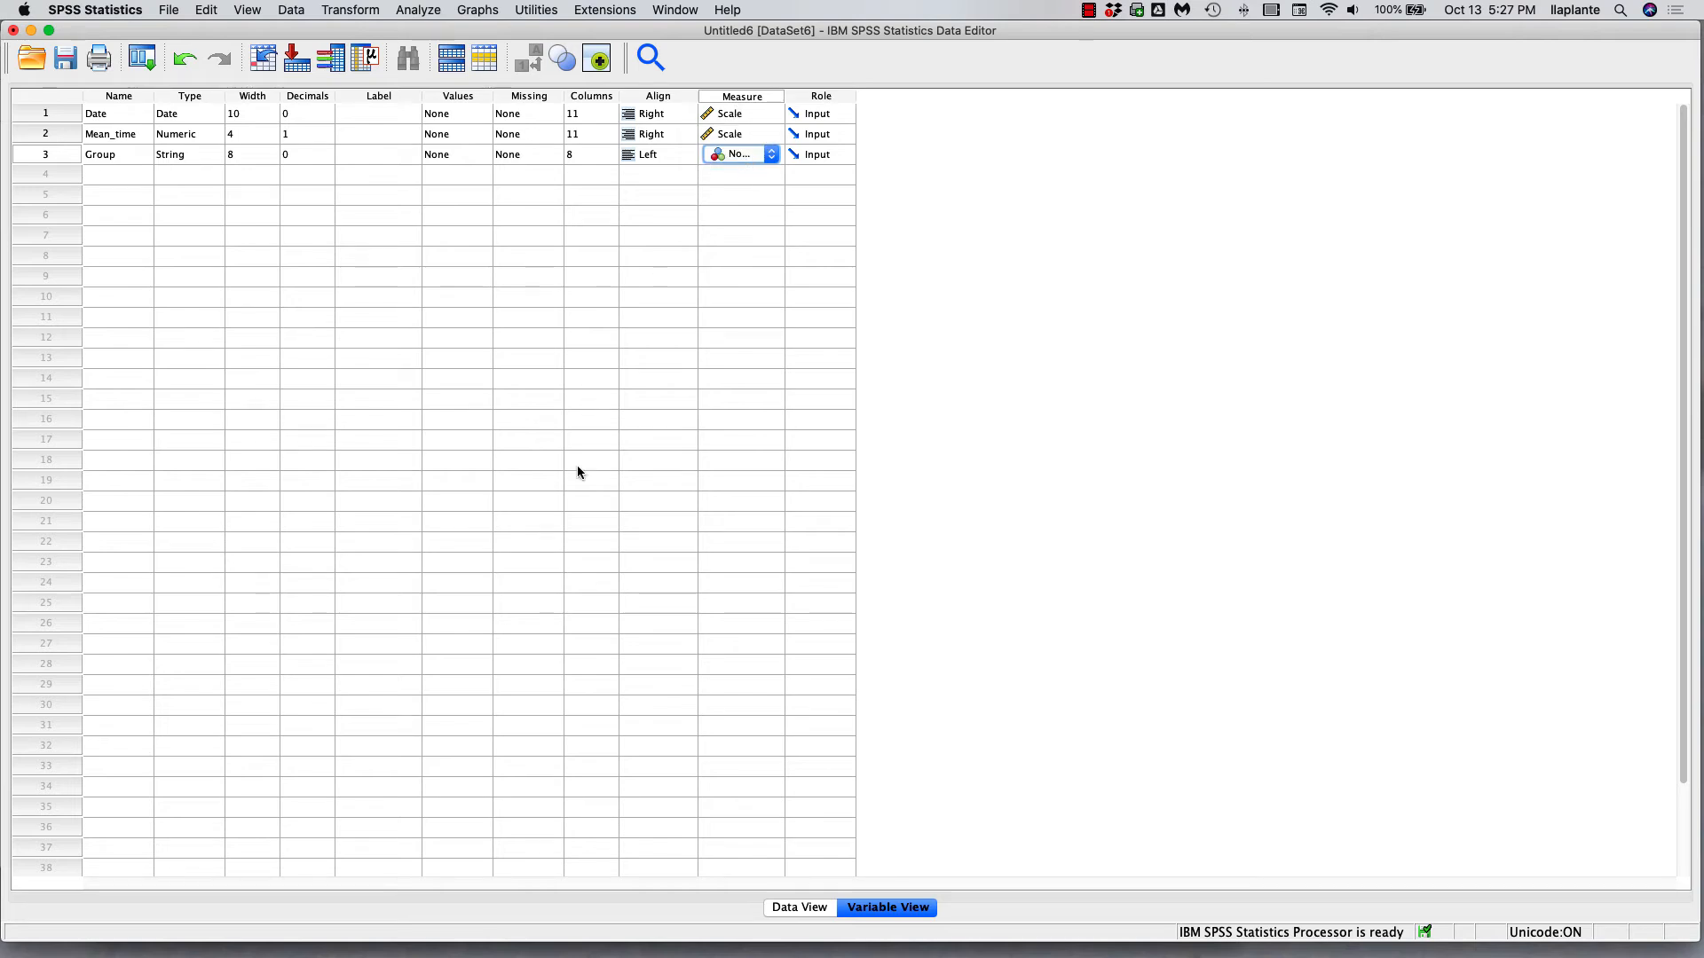
Set up a univariate general linear model with Mean_time as the dependent variable and Group as the fixed factor.
click(801, 909)
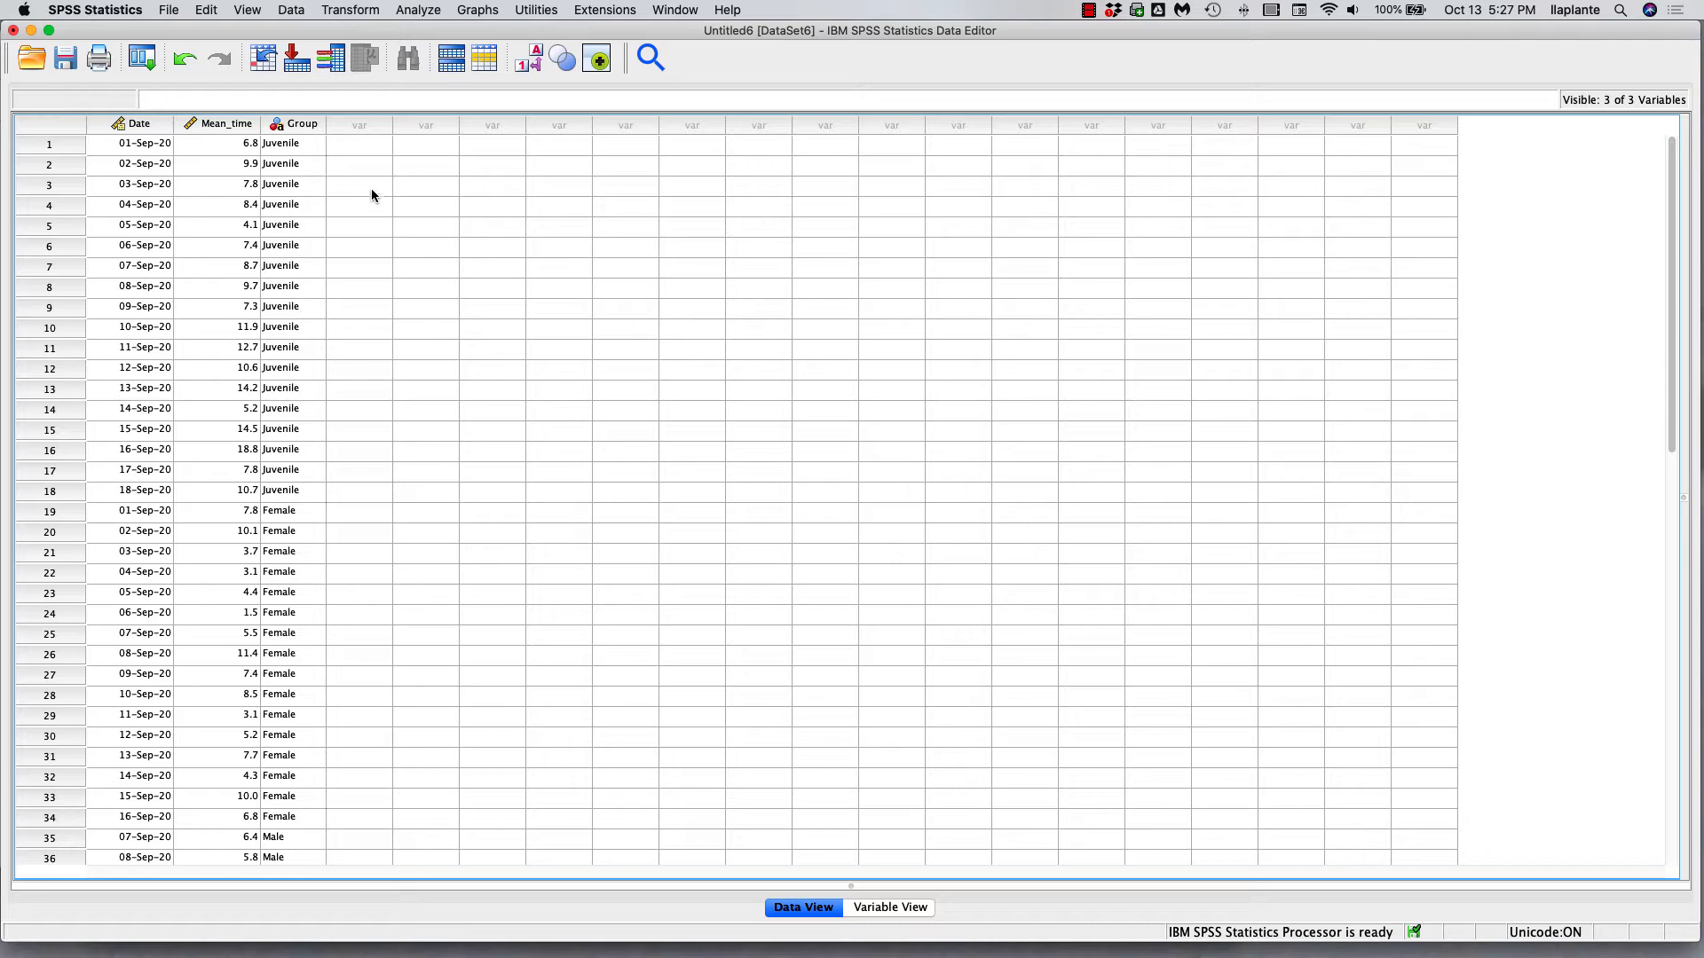
click(423, 9)
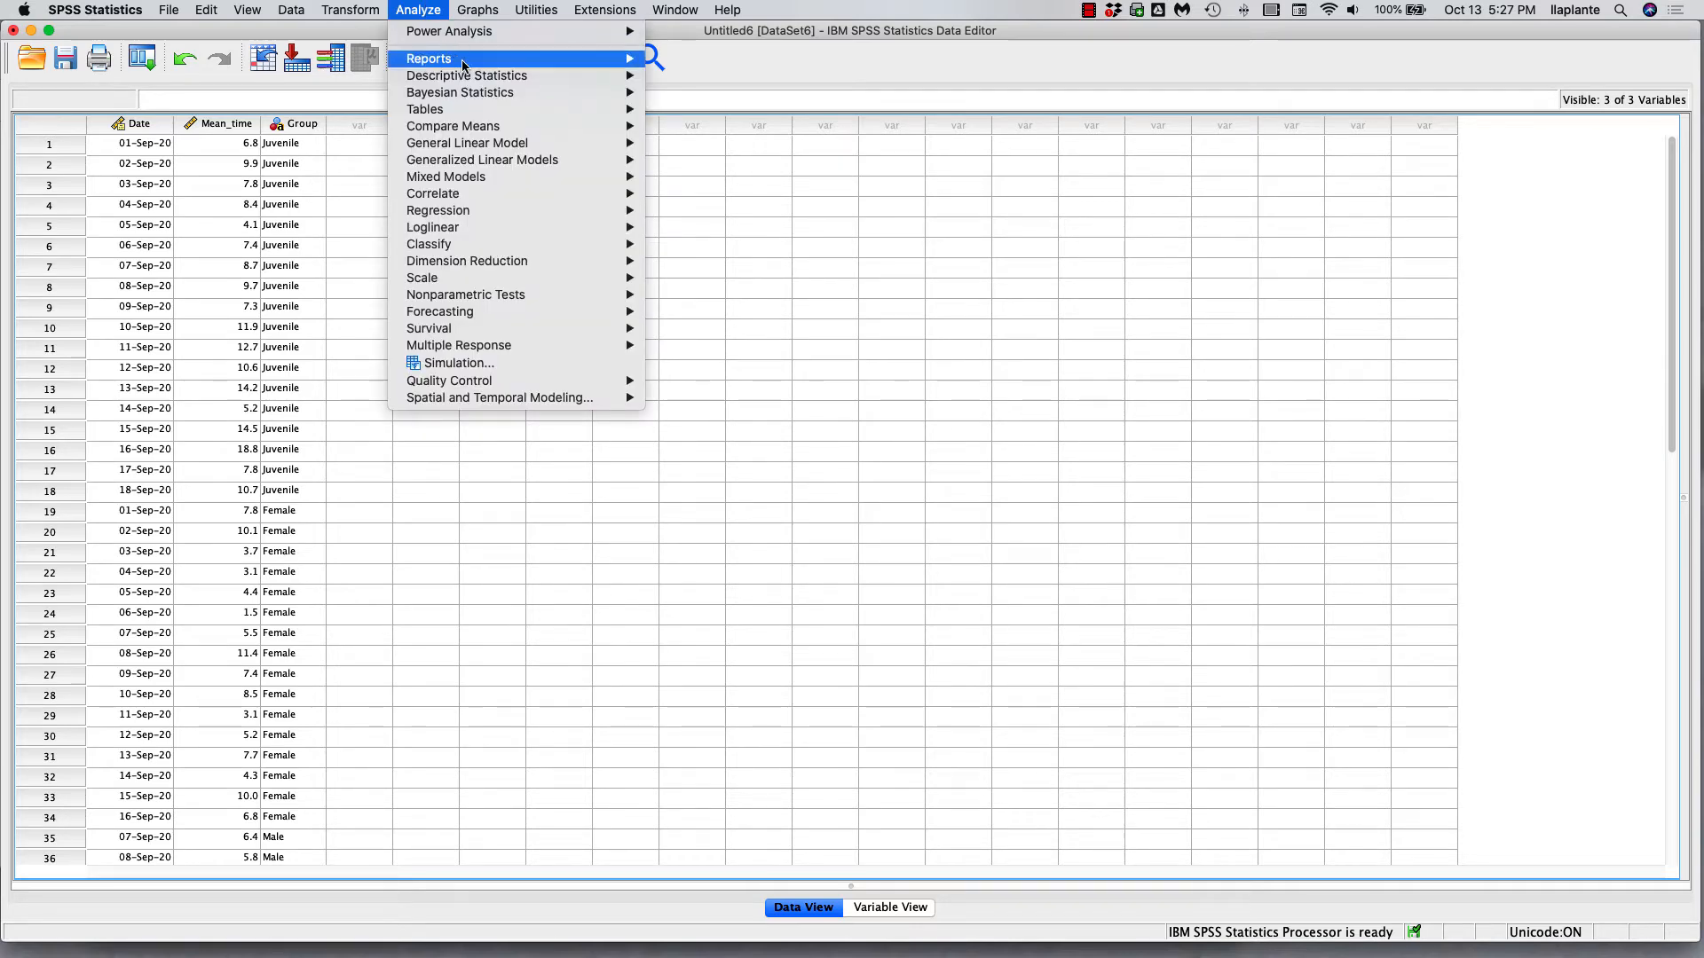
mouse_move(491, 131)
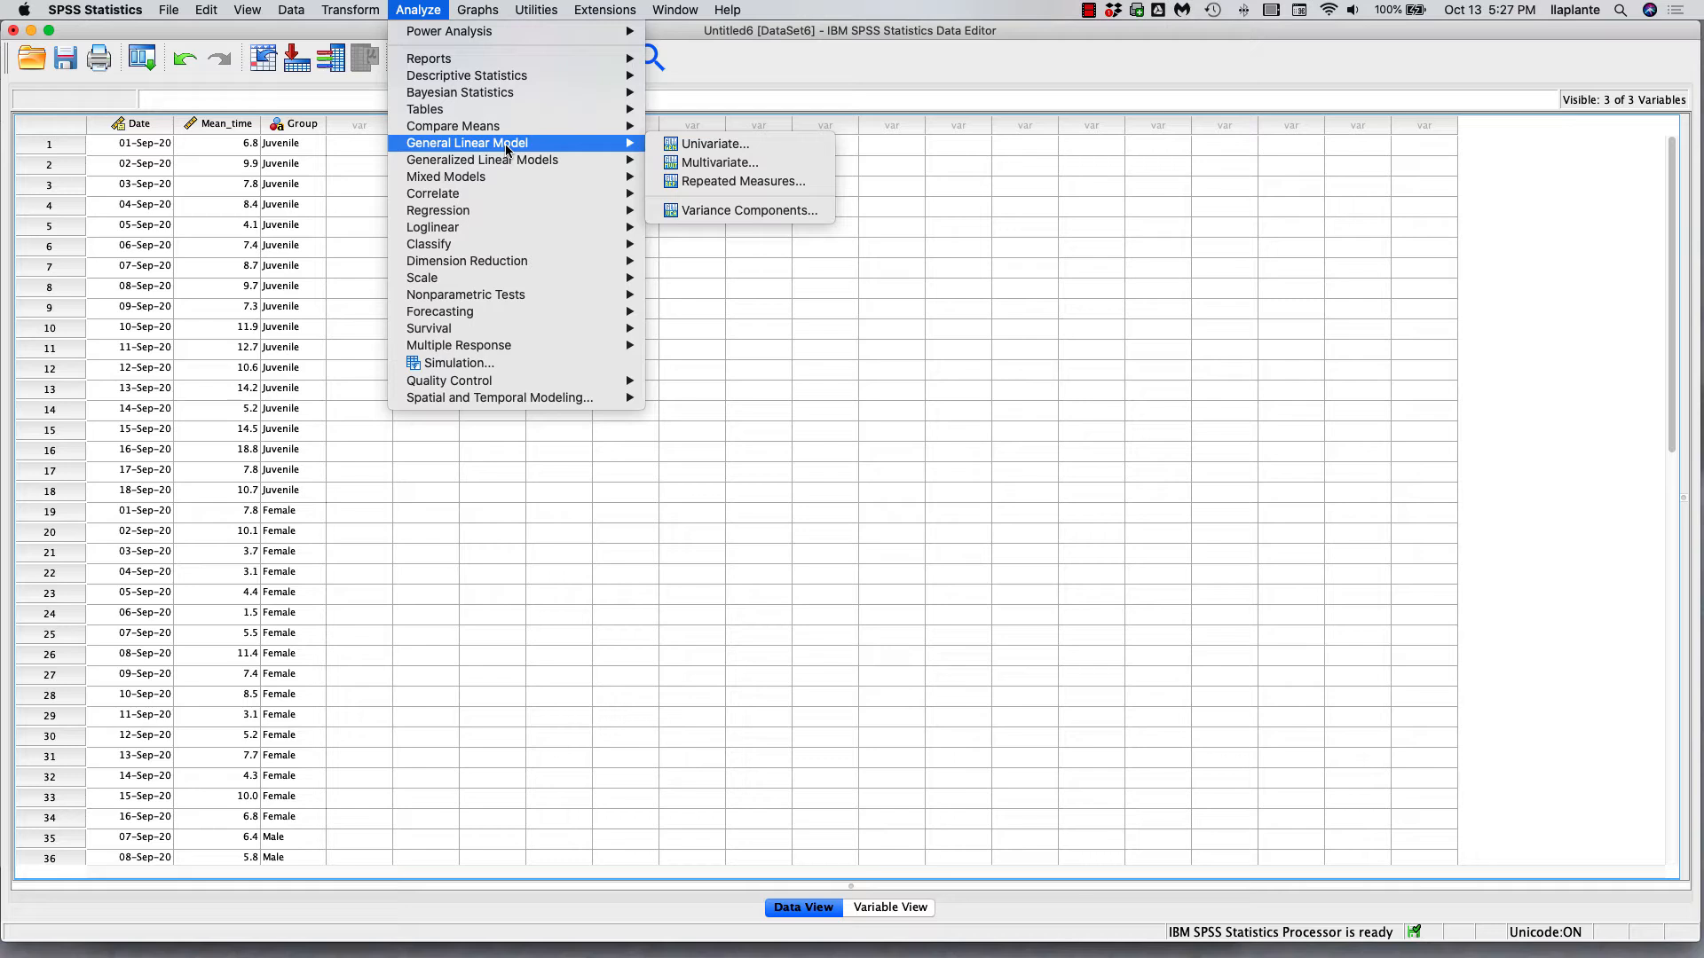
click(742, 153)
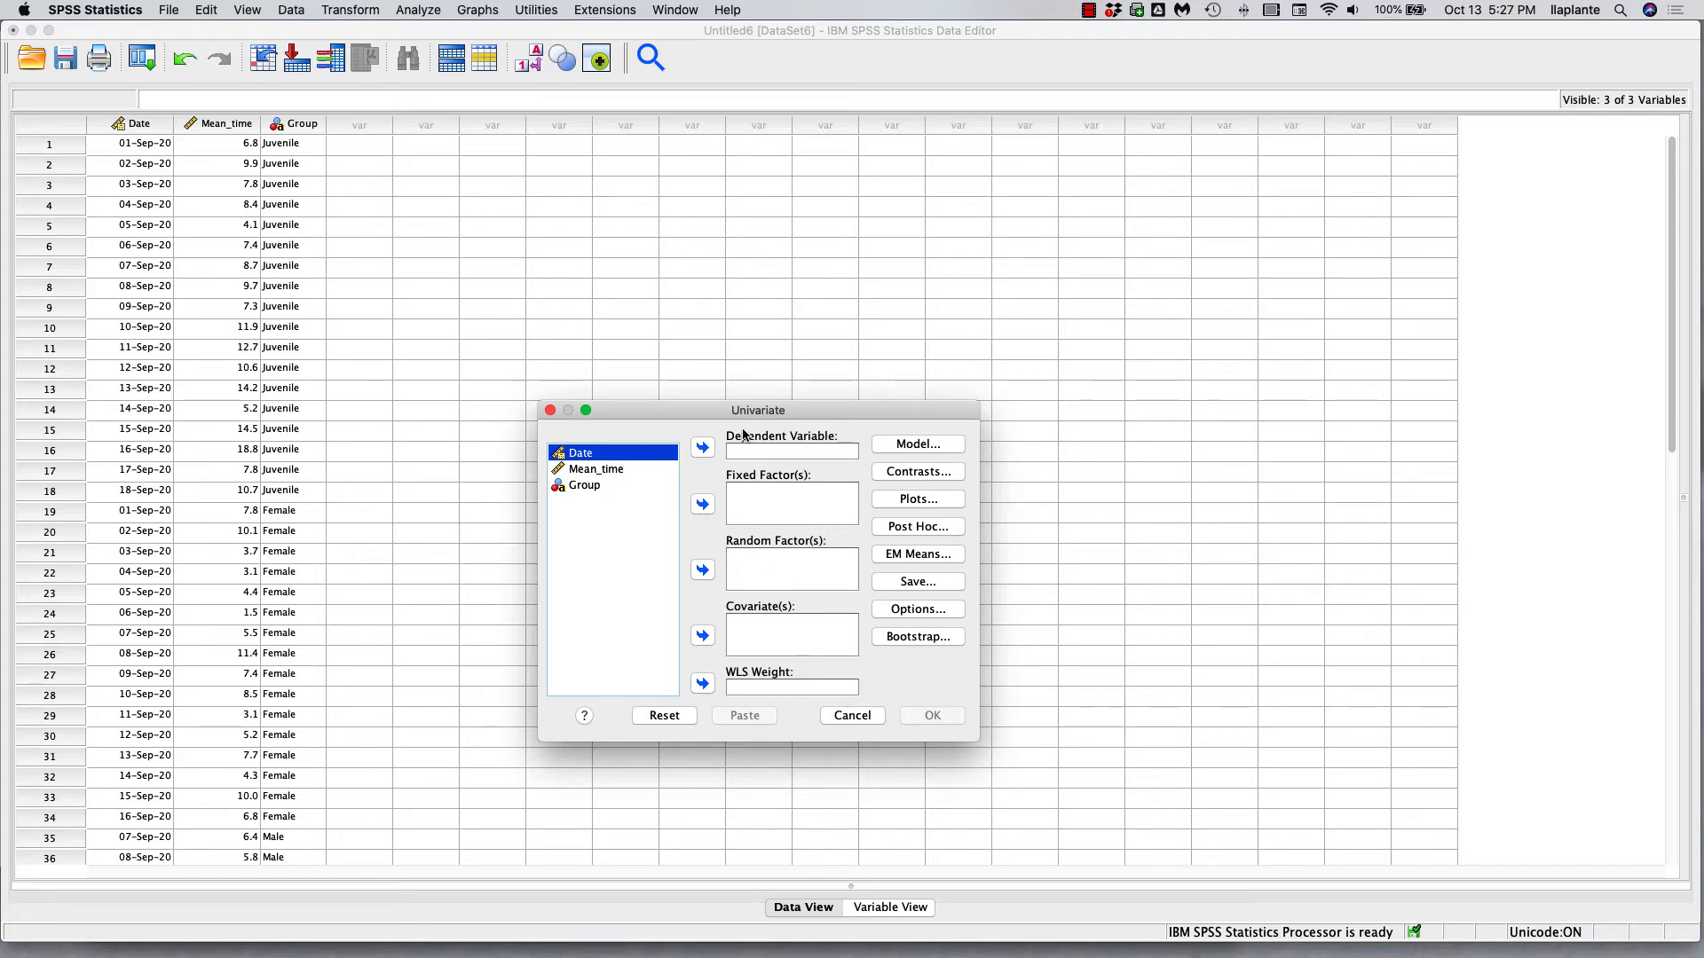
click(597, 473)
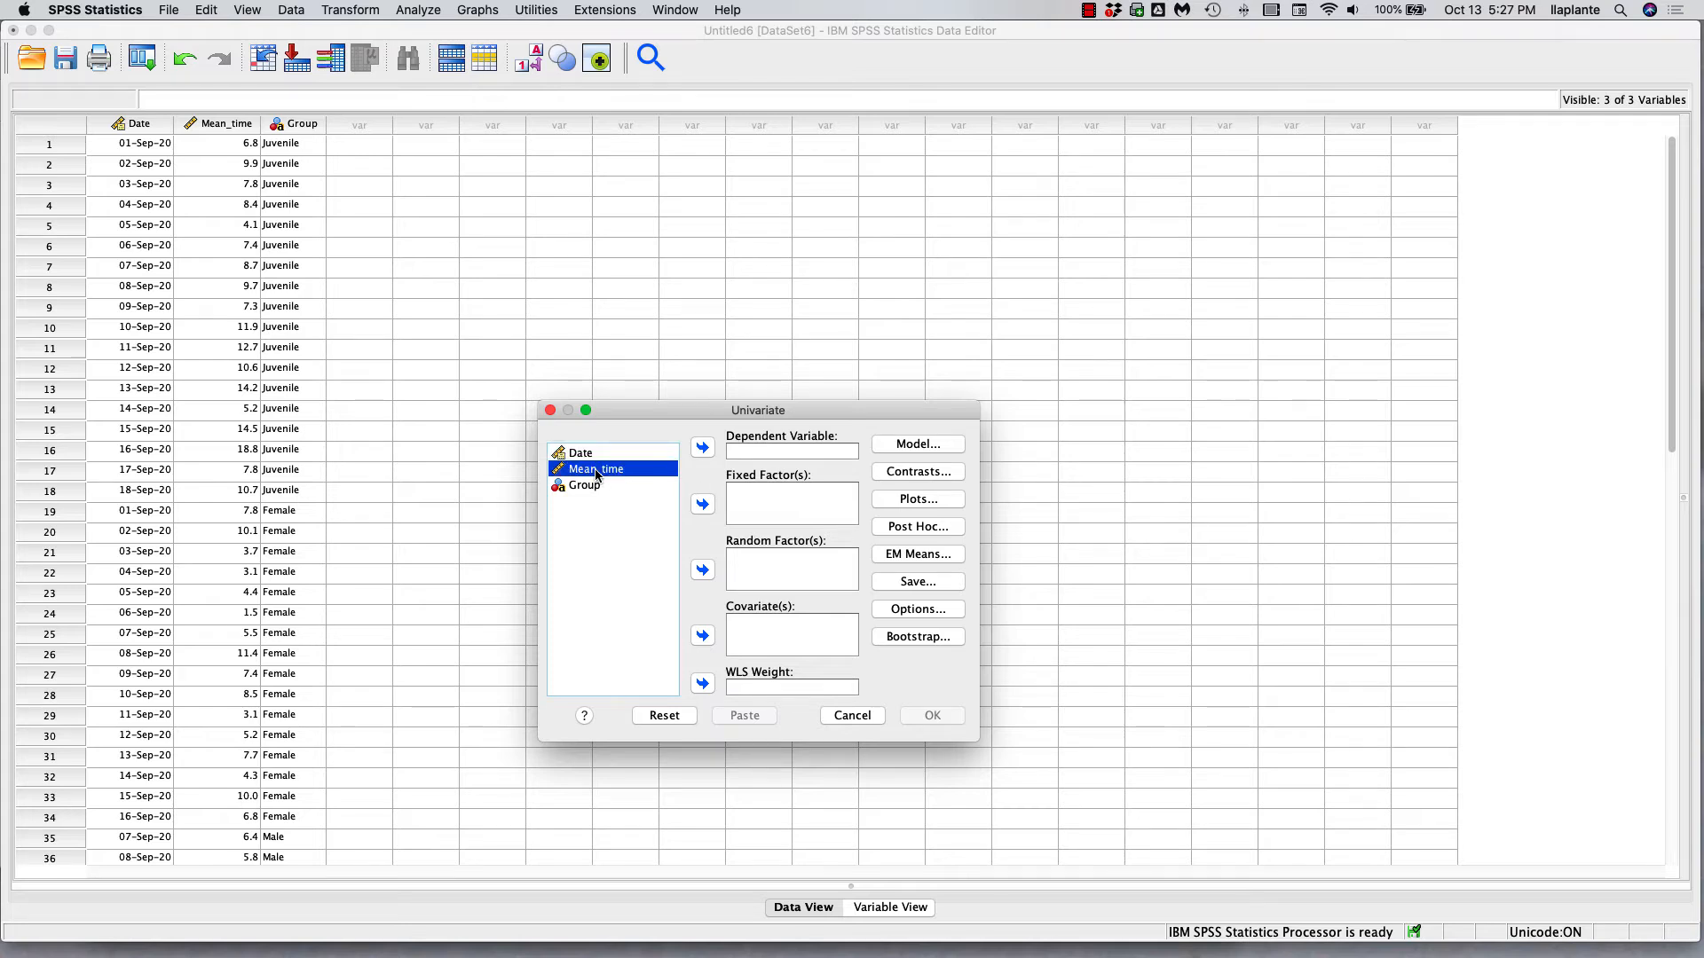
click(702, 450)
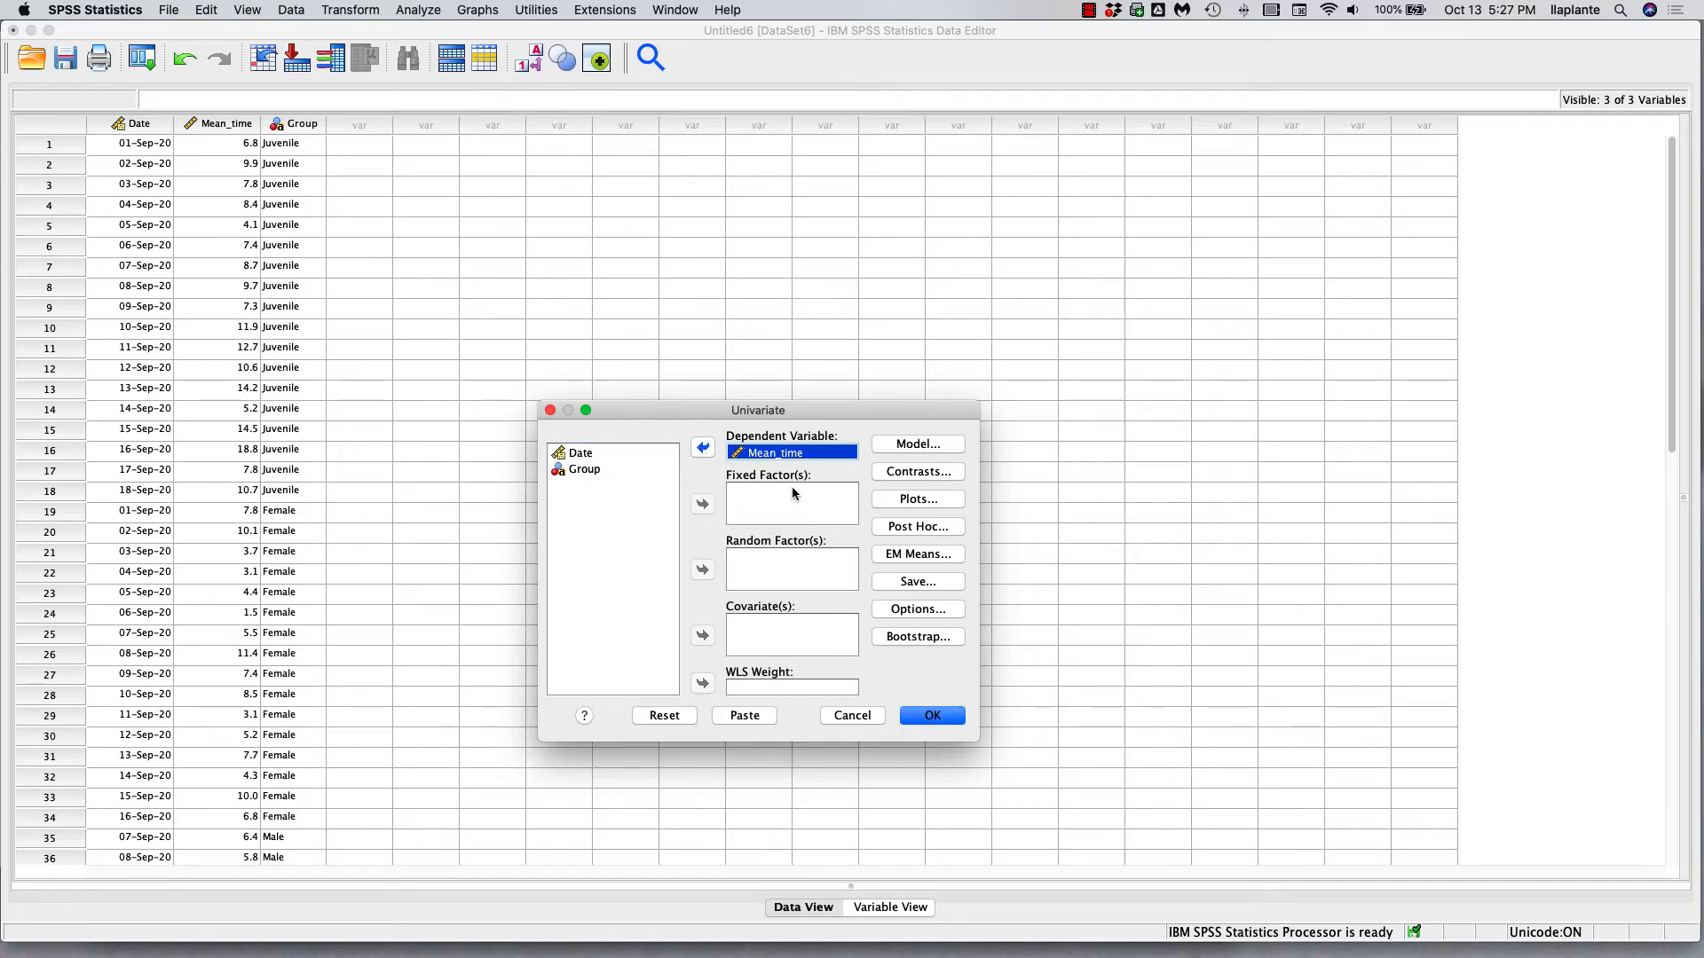
click(585, 470)
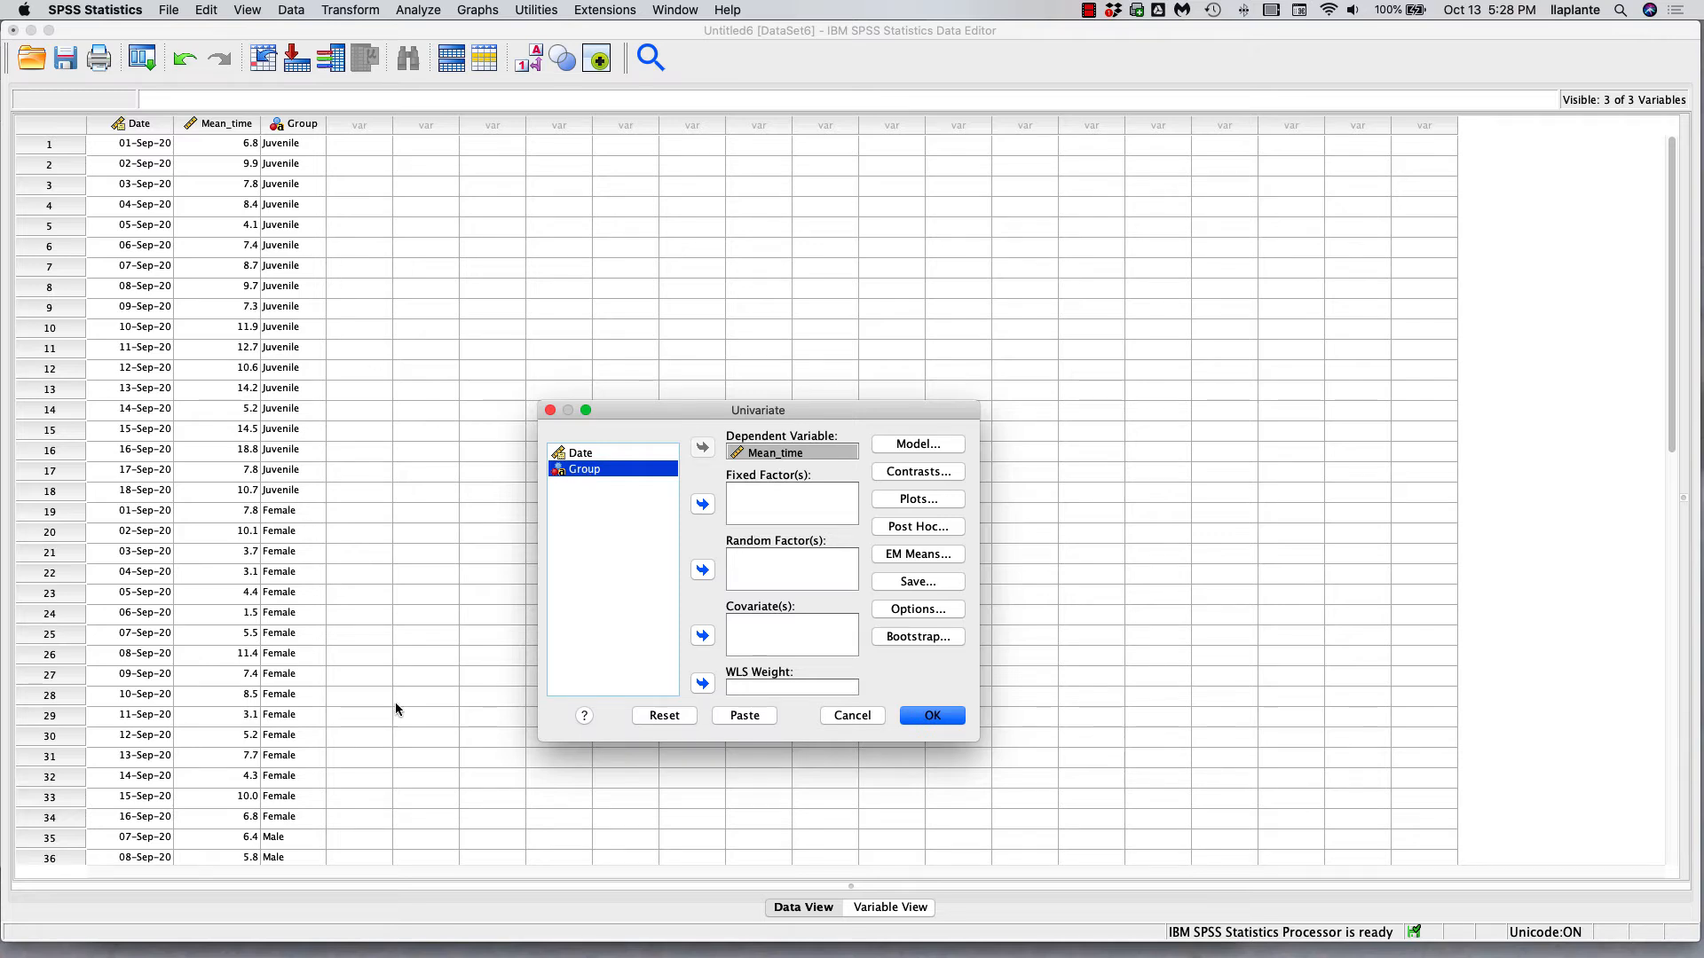
click(704, 505)
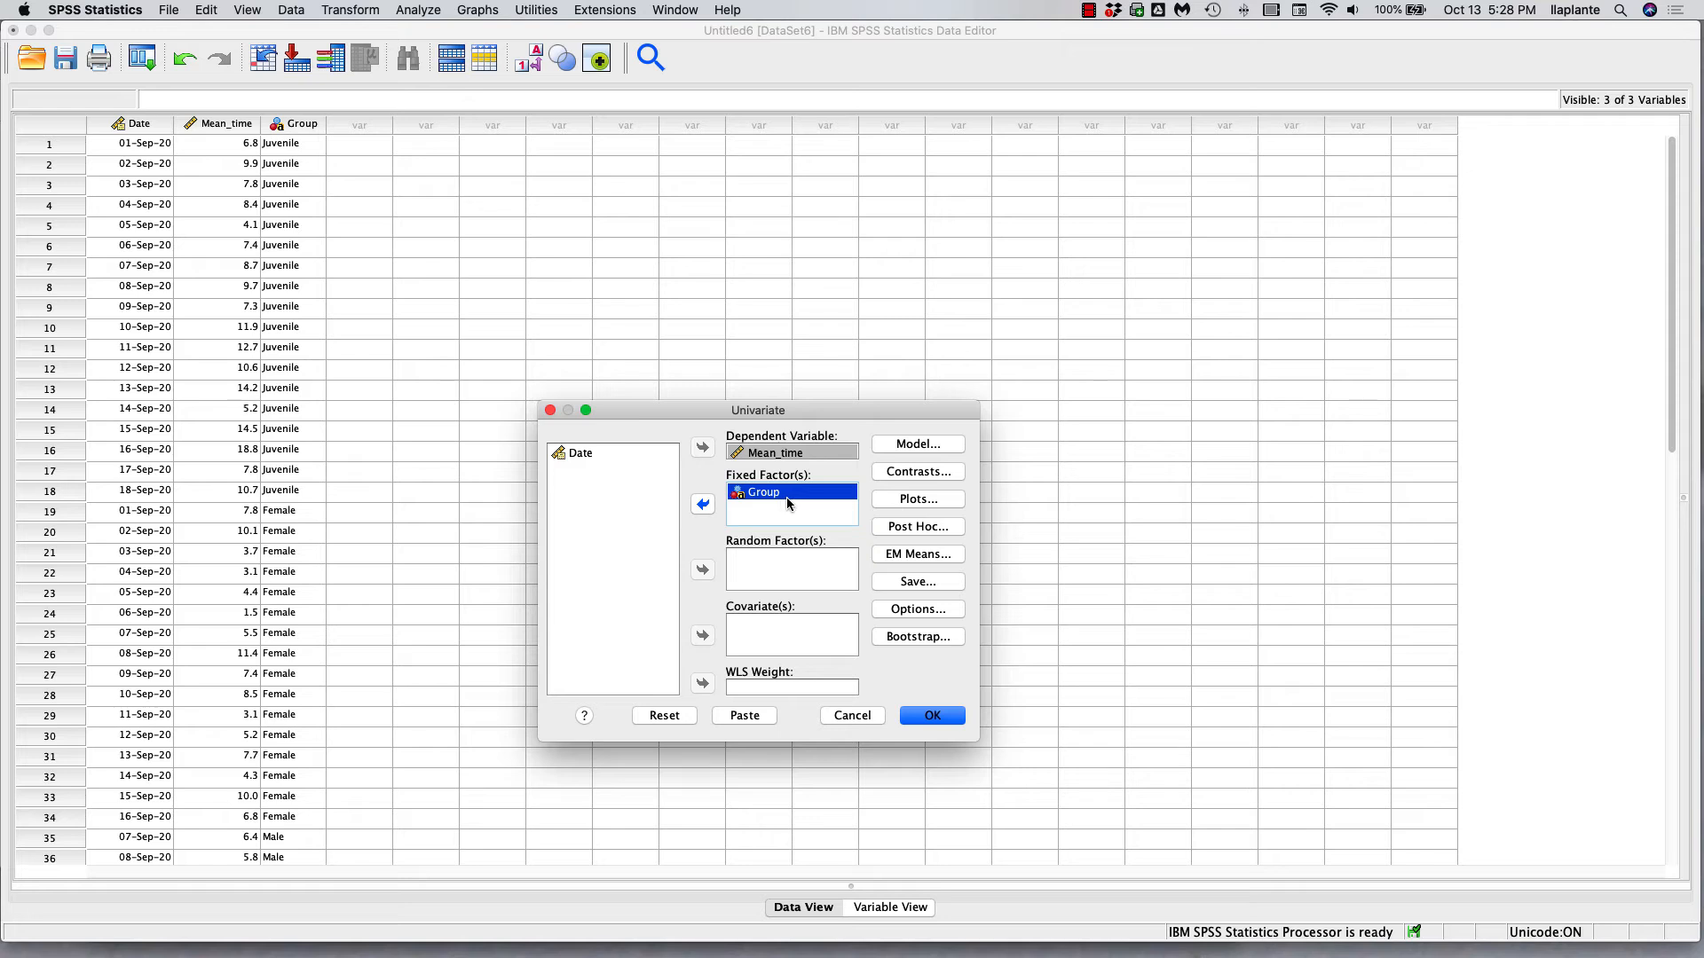
click(793, 502)
Request Tukey post hoc tests for the Group factor.
click(927, 528)
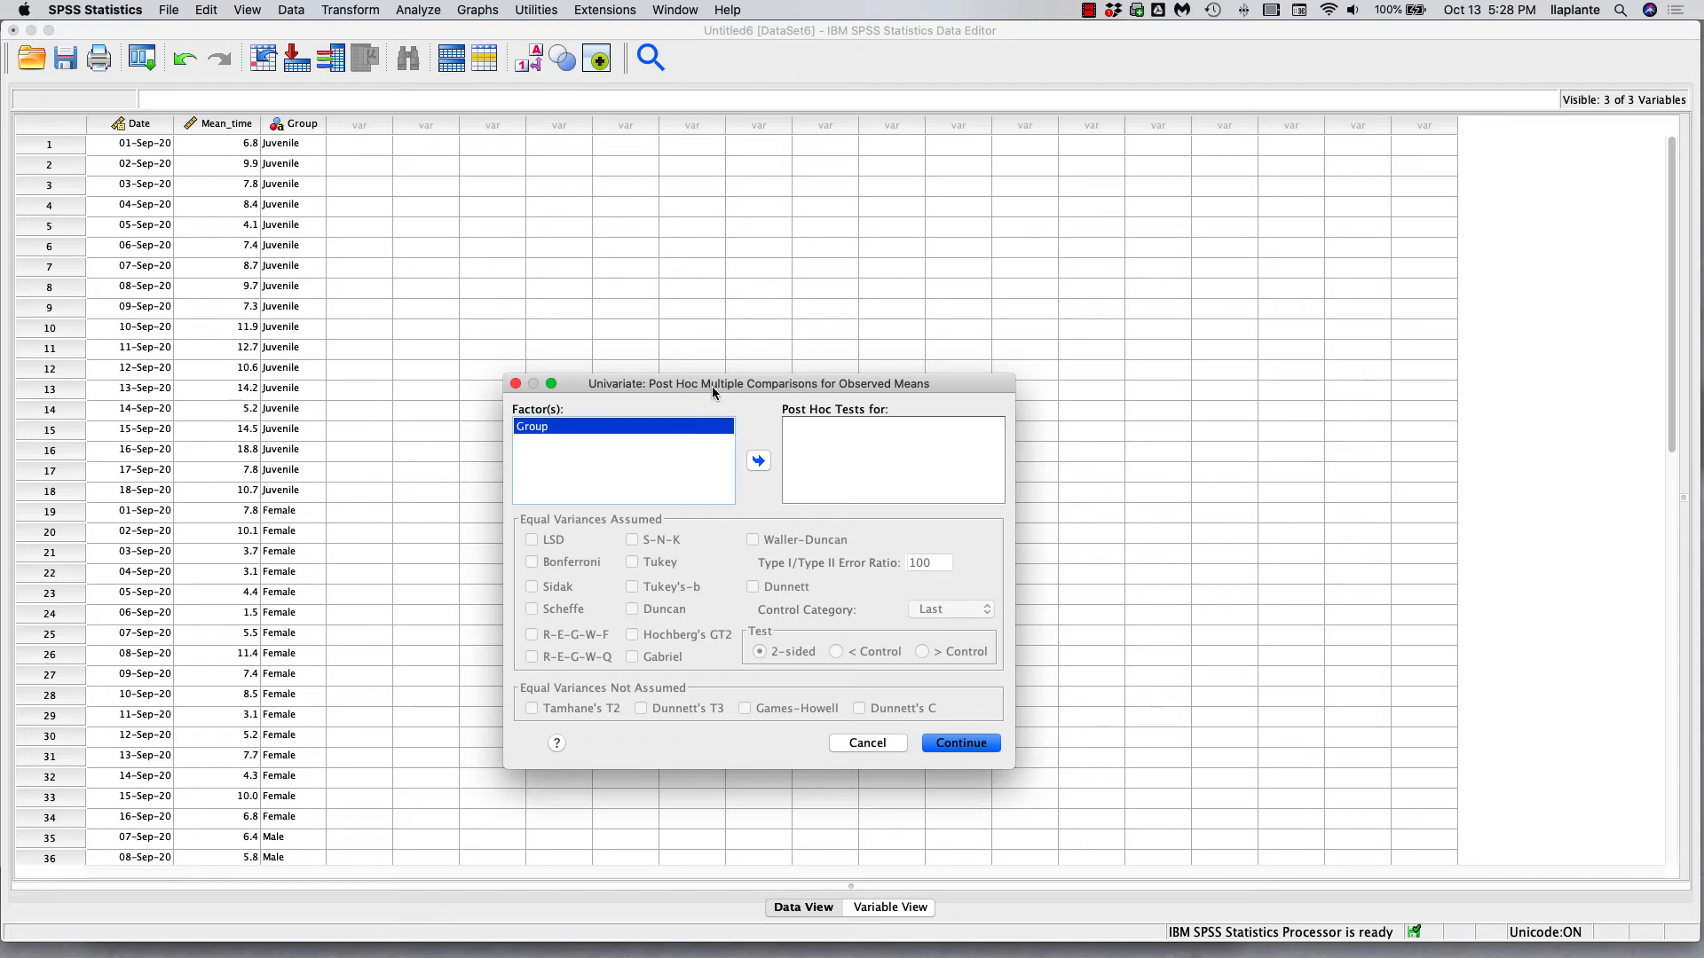
click(759, 461)
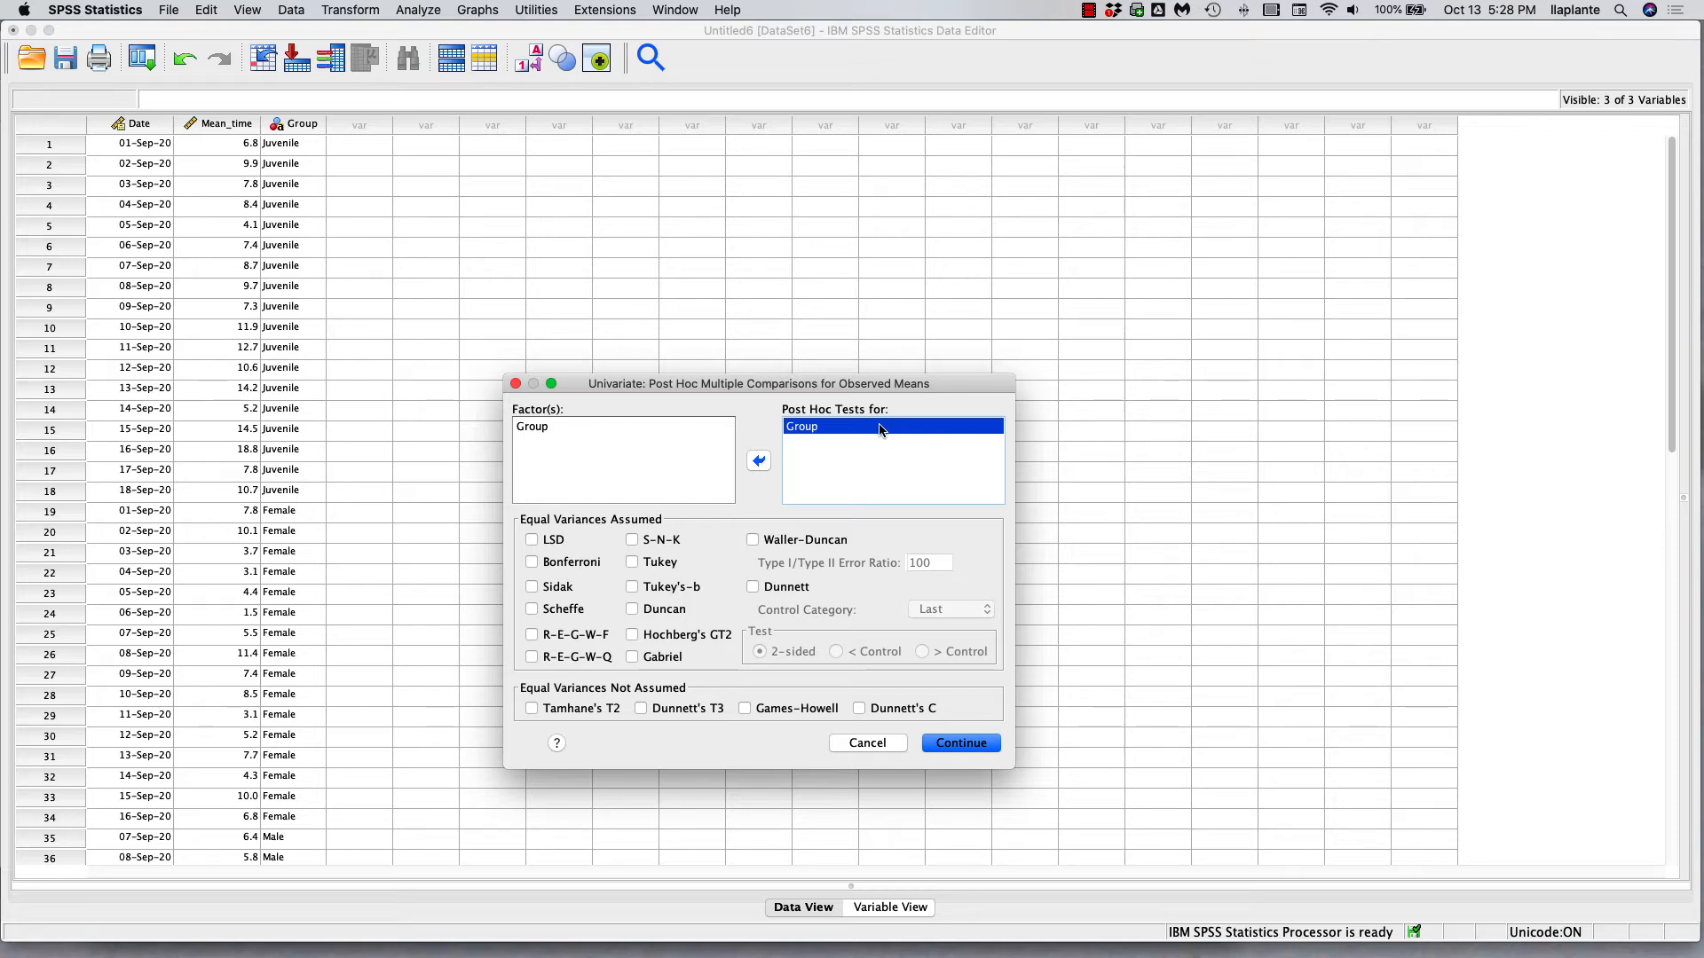
click(632, 563)
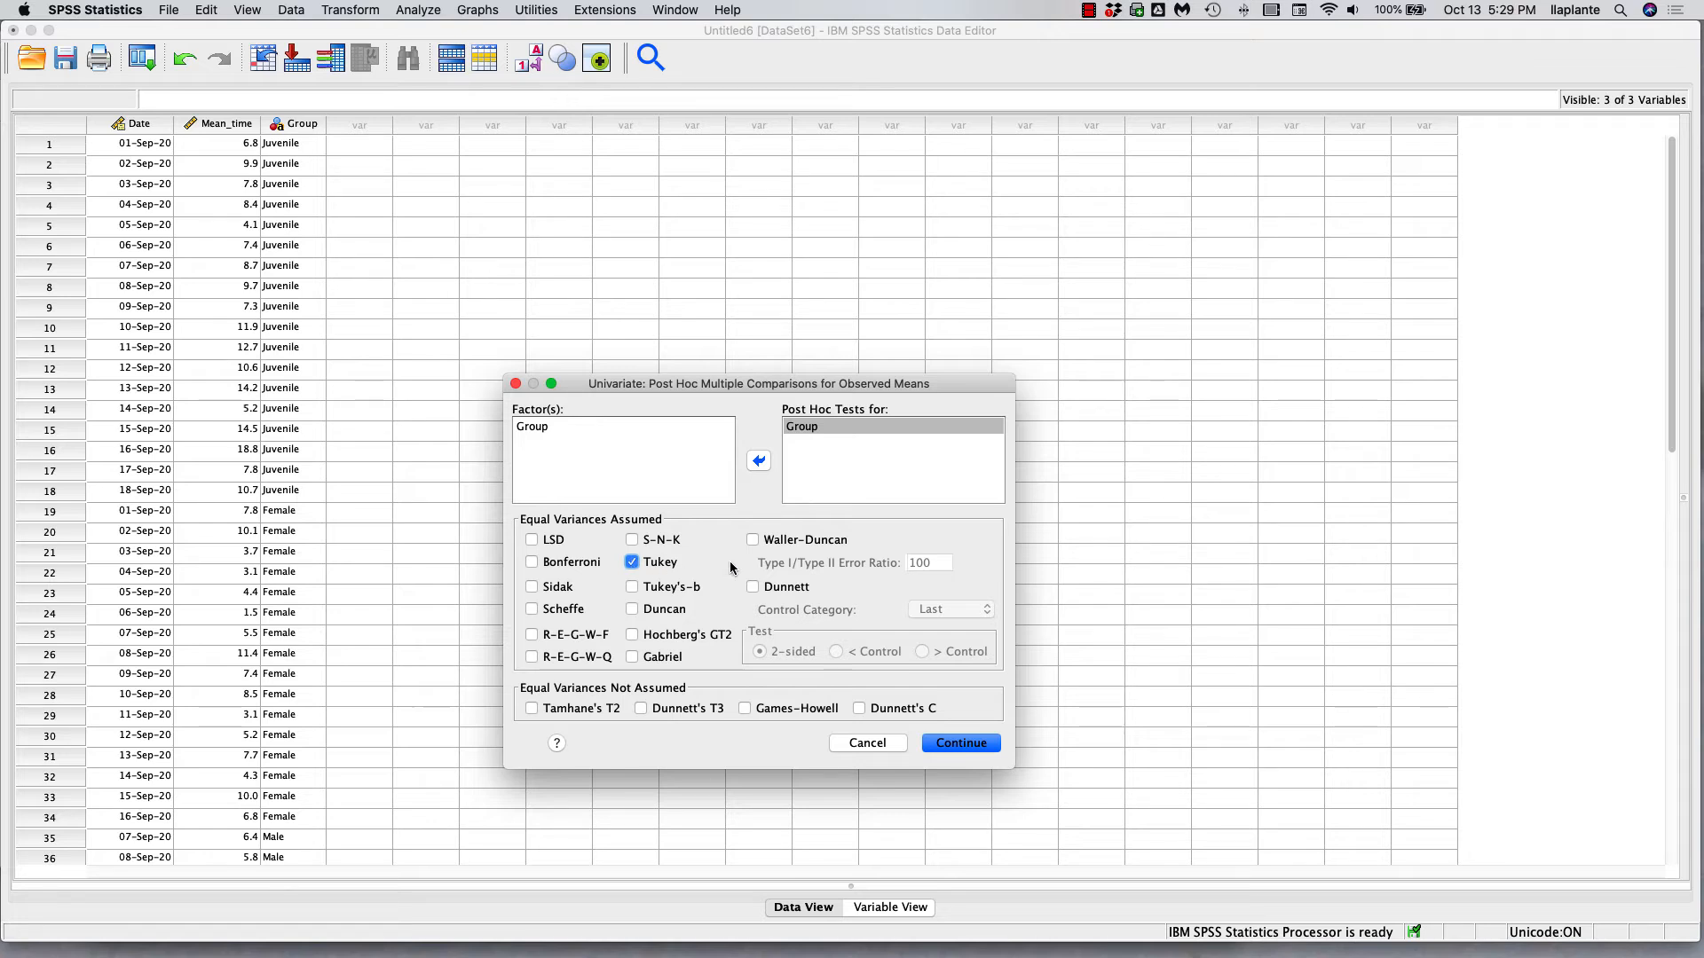
click(963, 744)
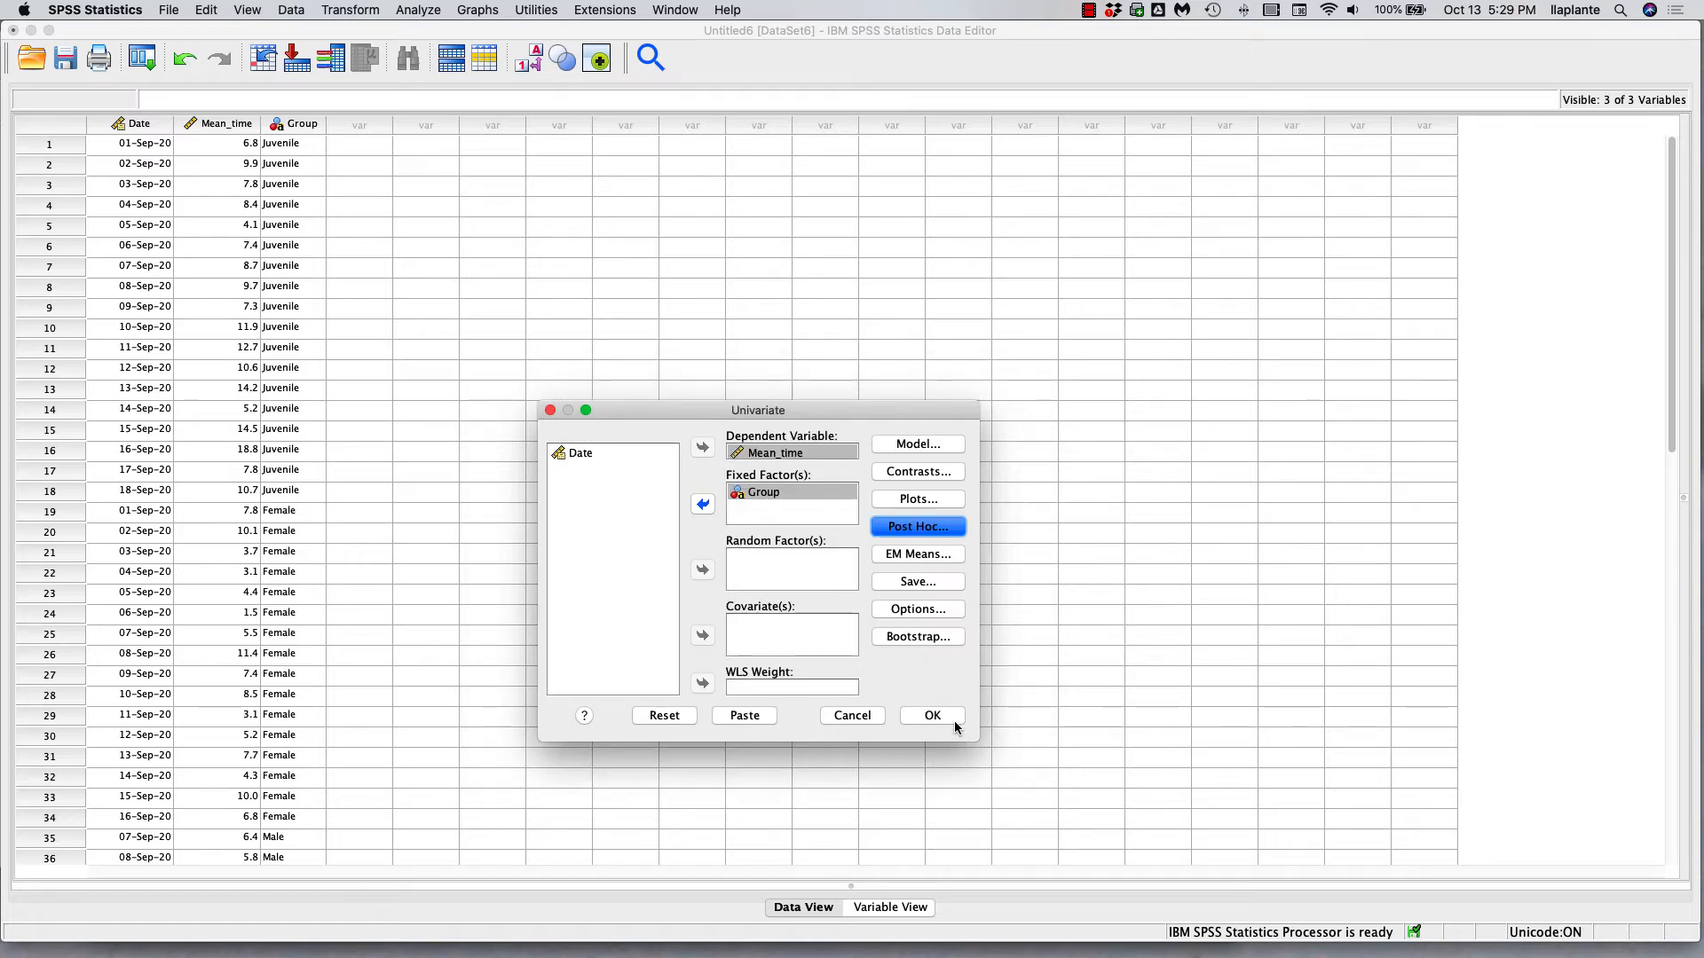
Include descriptive statistics in the output of the univariate model.
click(911, 609)
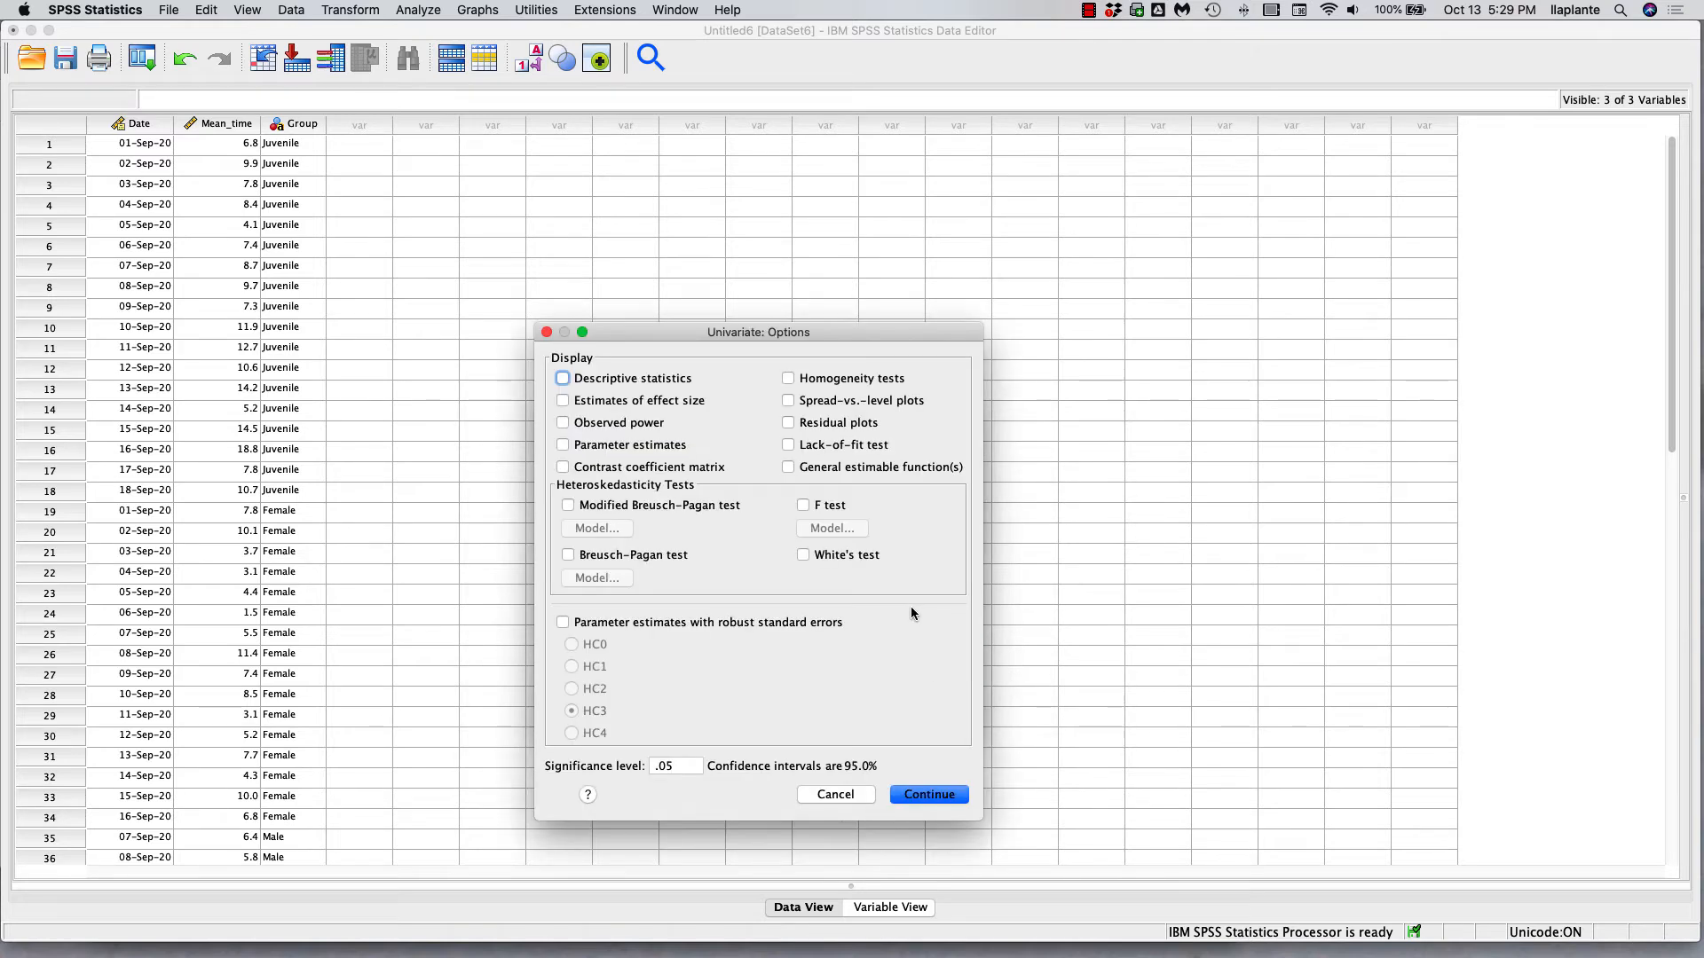
click(563, 379)
click(940, 796)
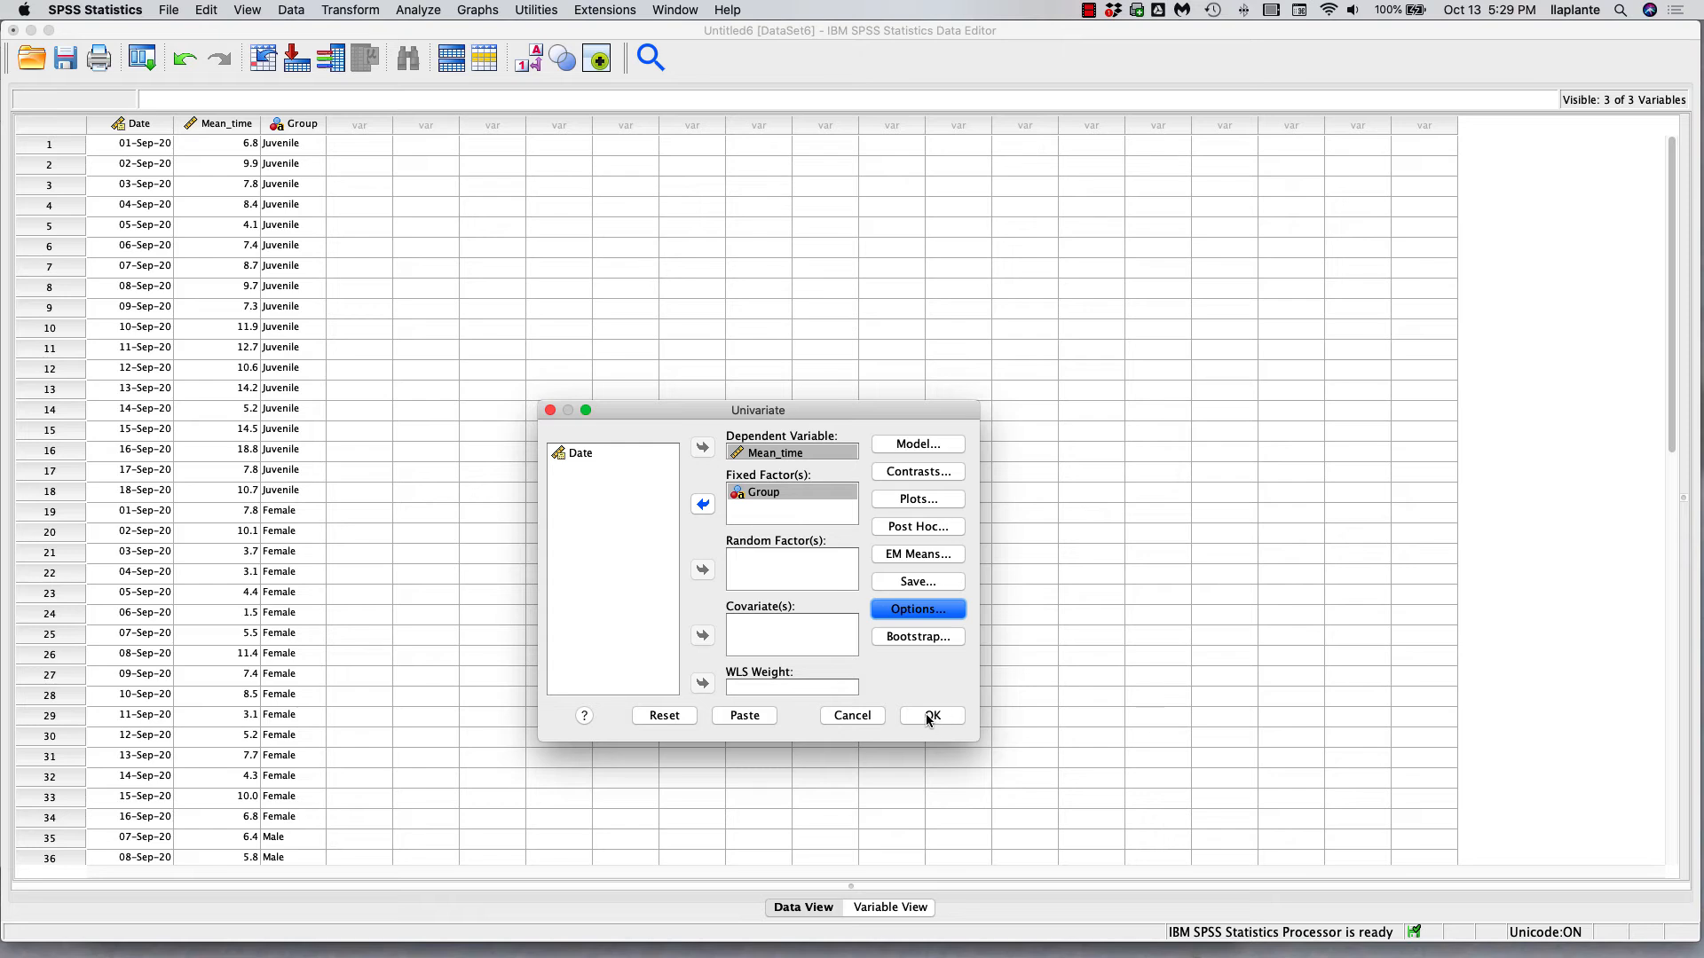
click(914, 501)
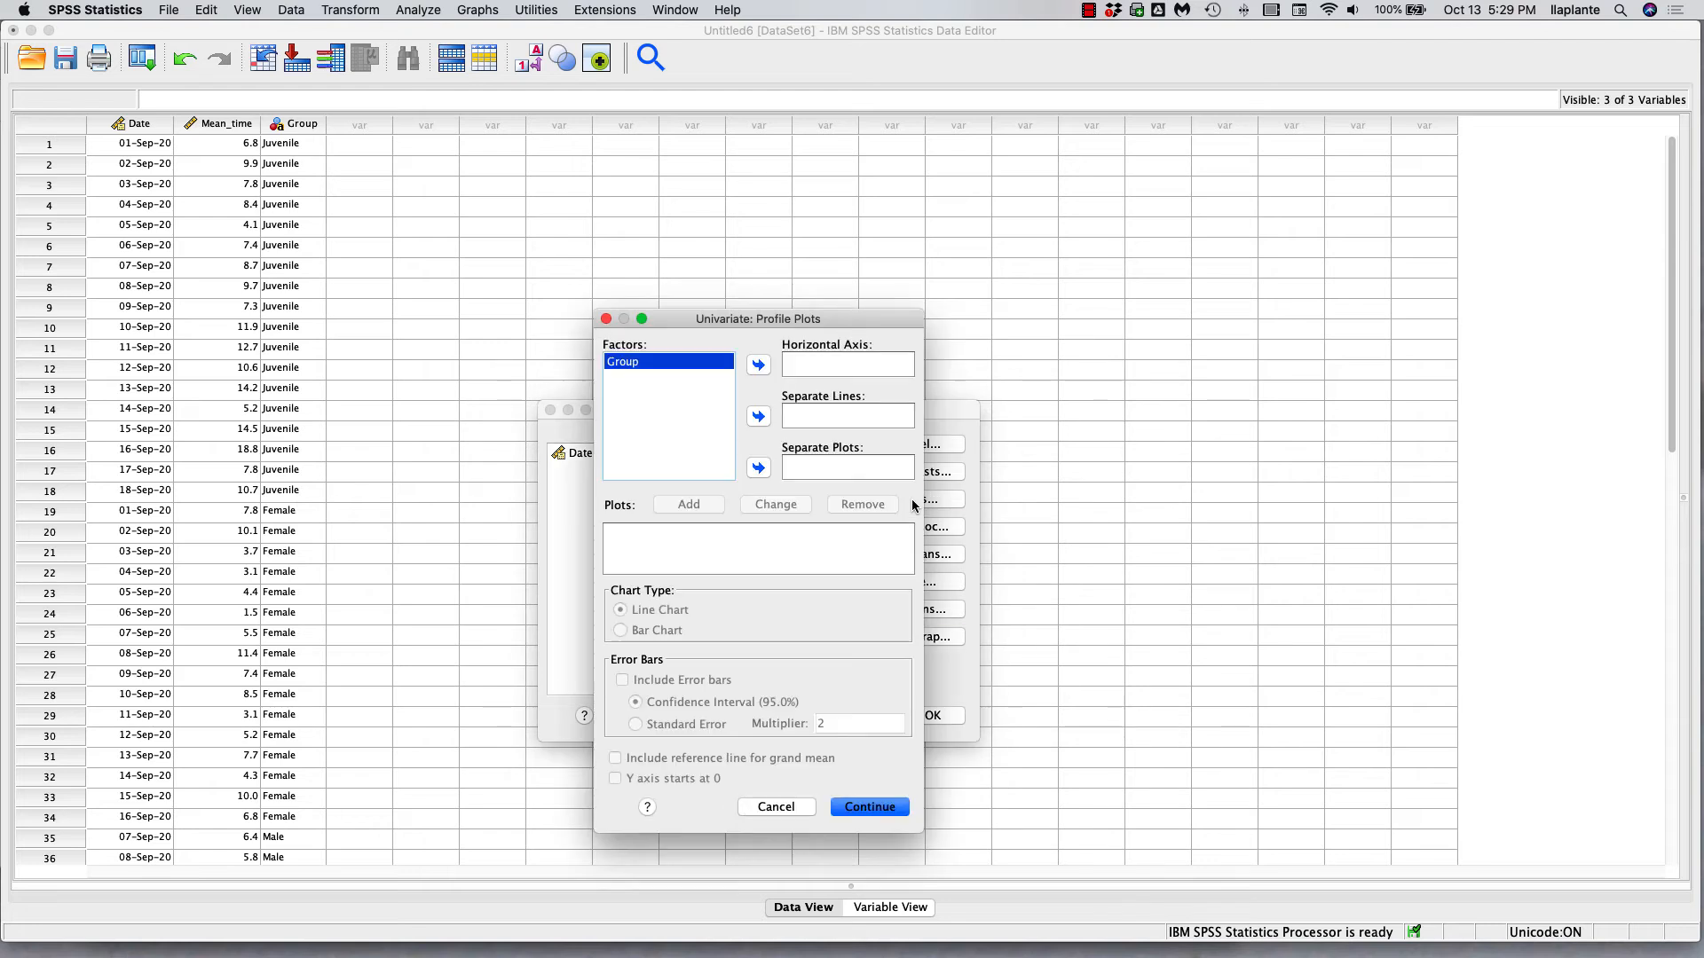
click(759, 417)
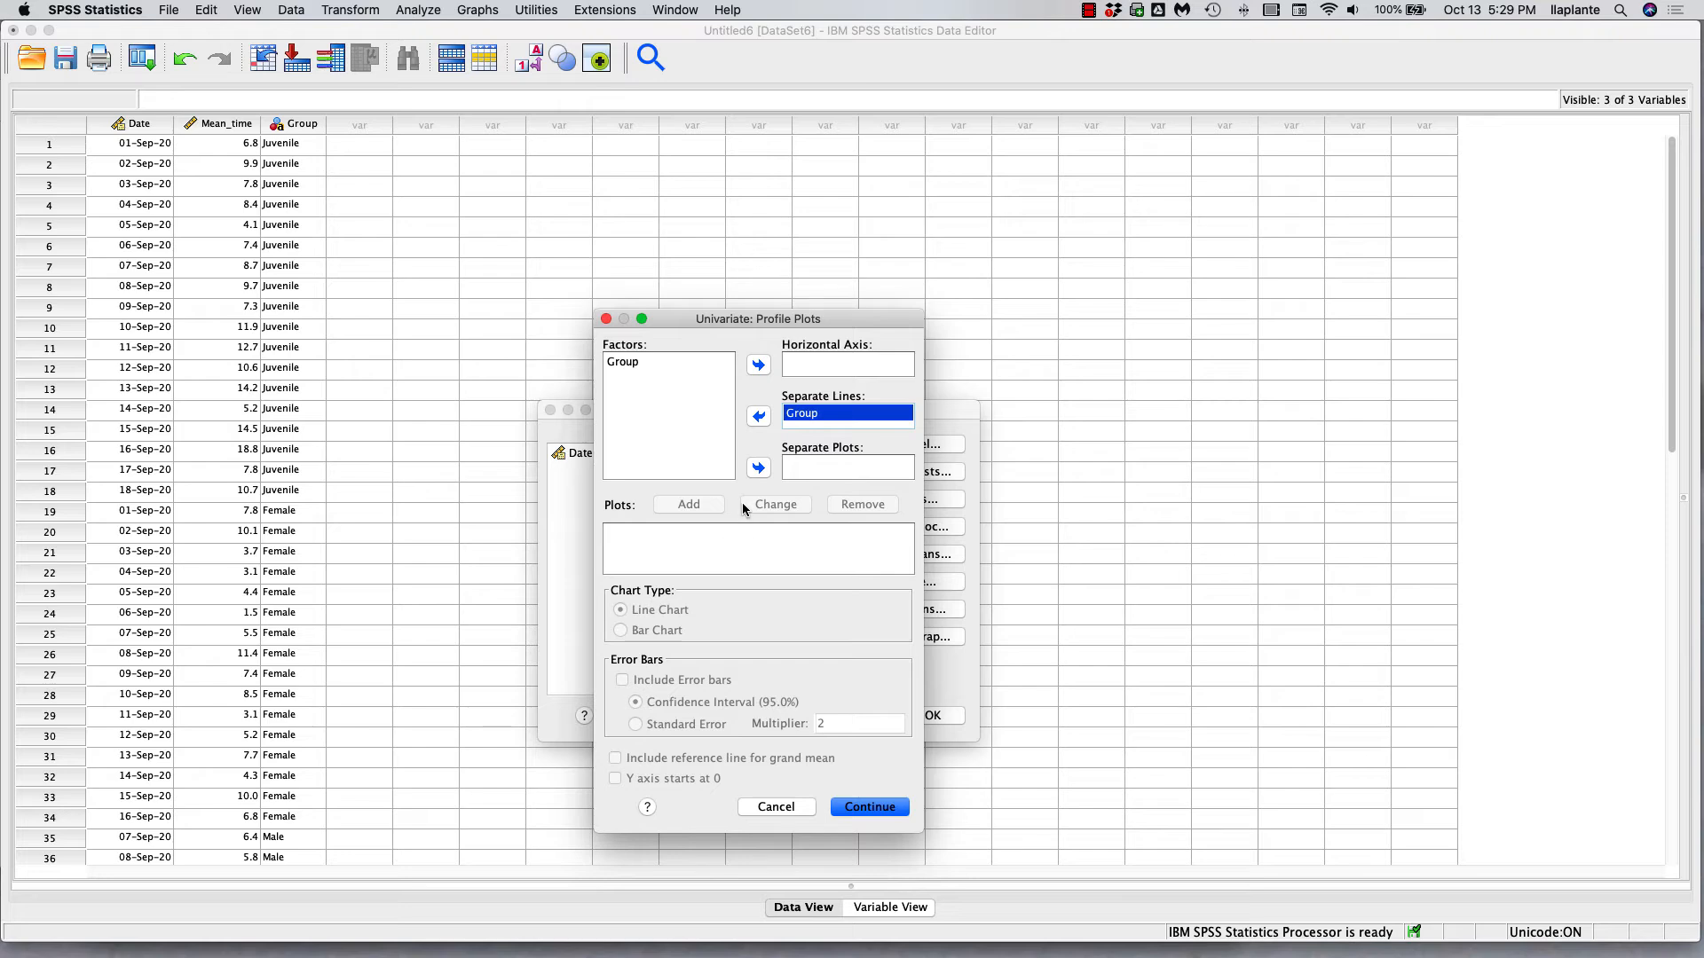
click(759, 417)
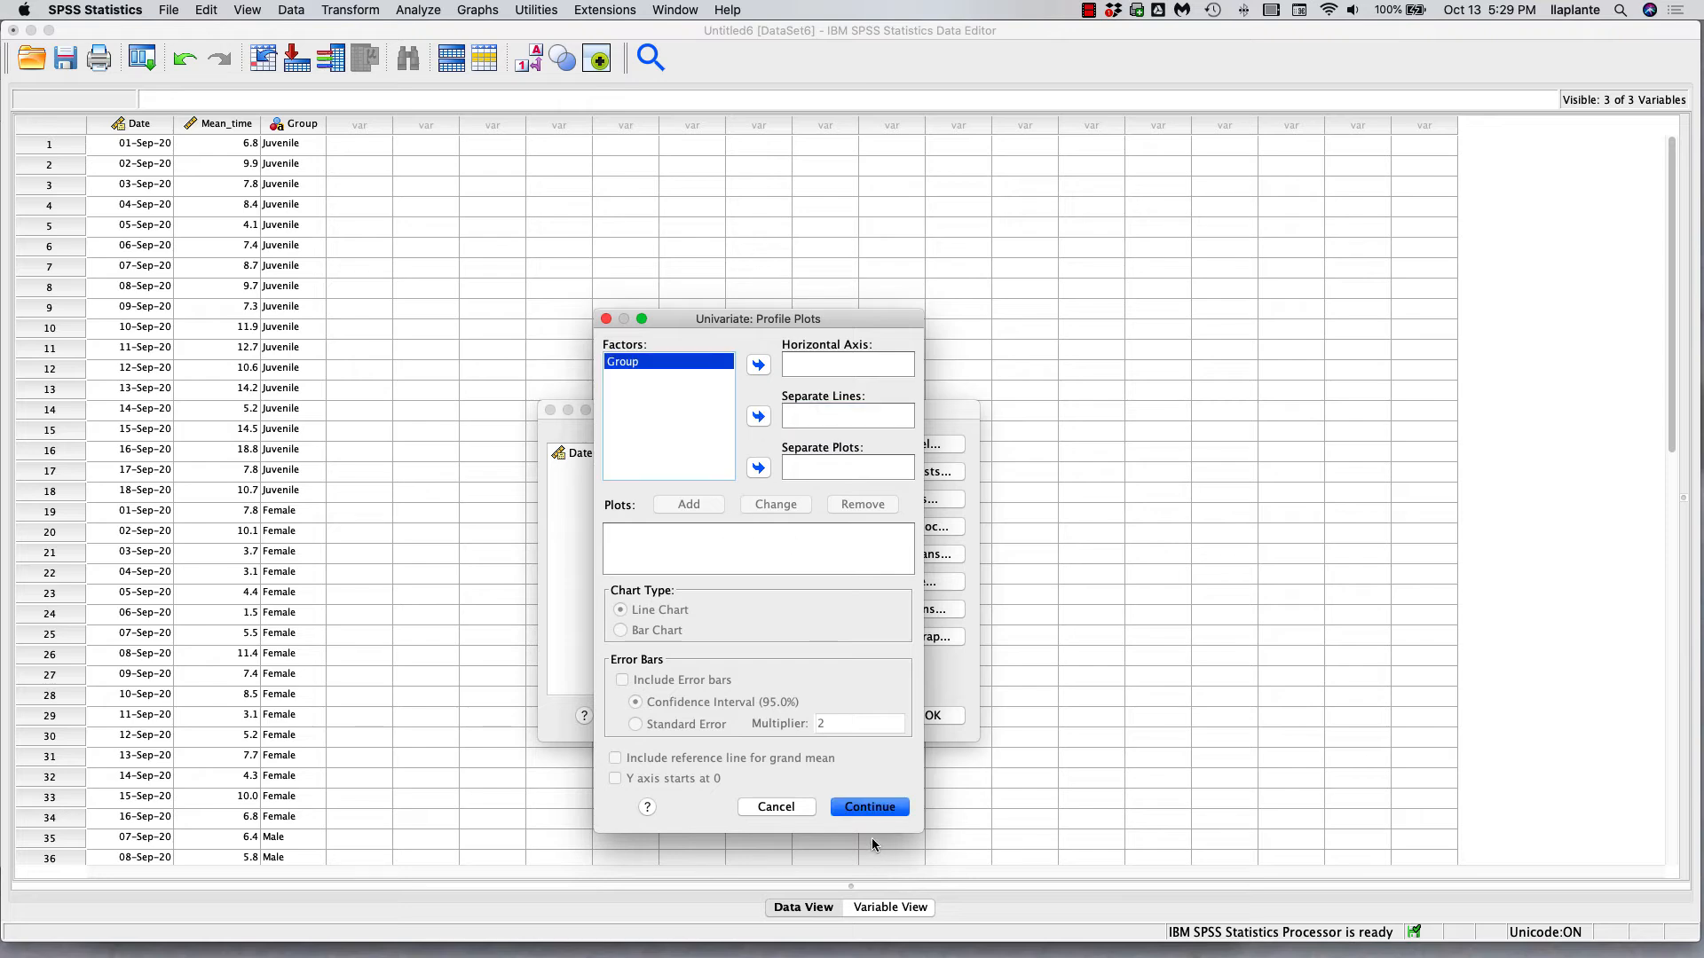
click(875, 814)
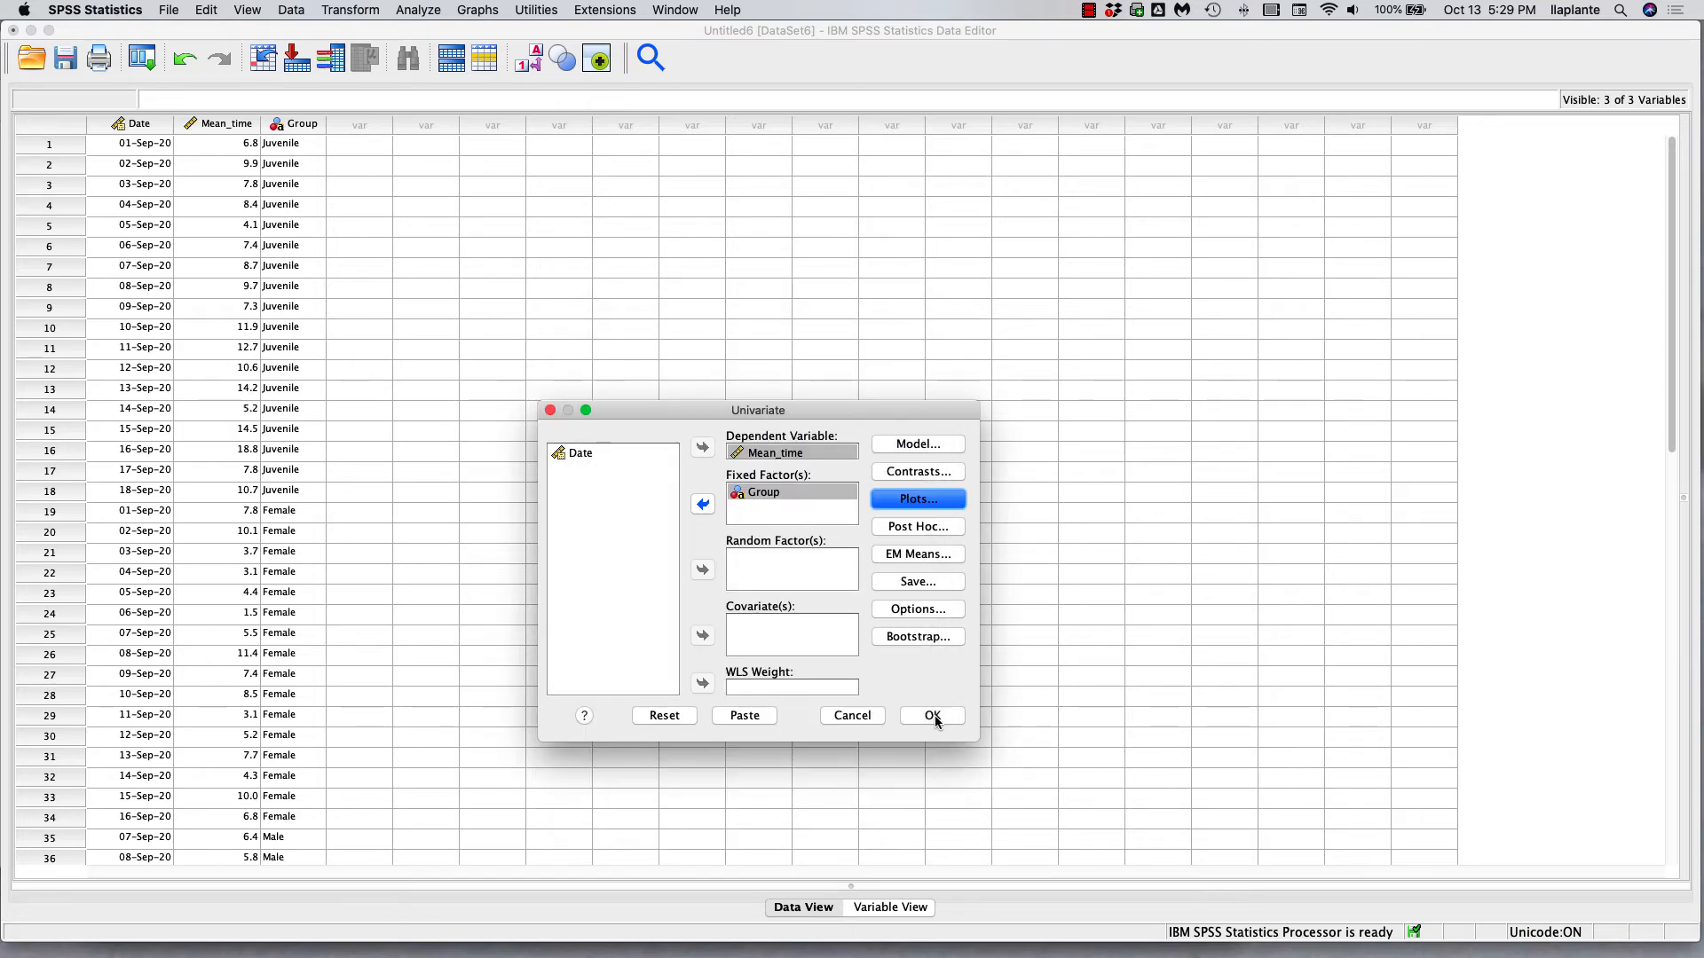
Run the univariate analysis of variance with the chosen settings.
click(934, 717)
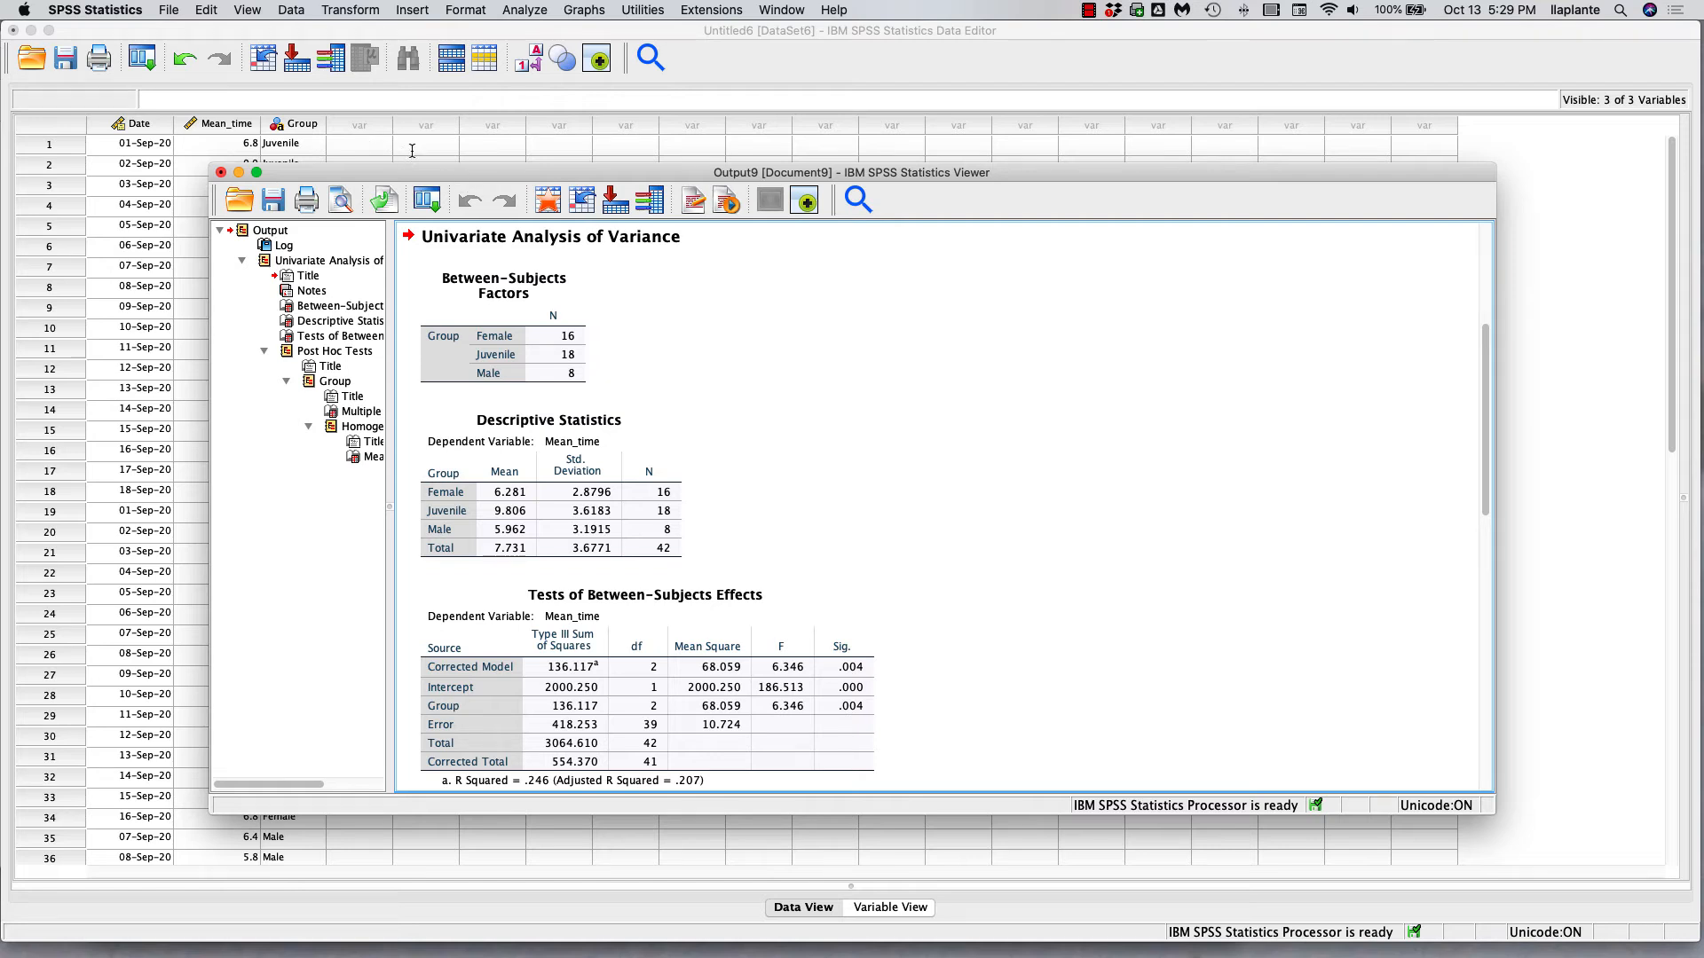
click(780, 11)
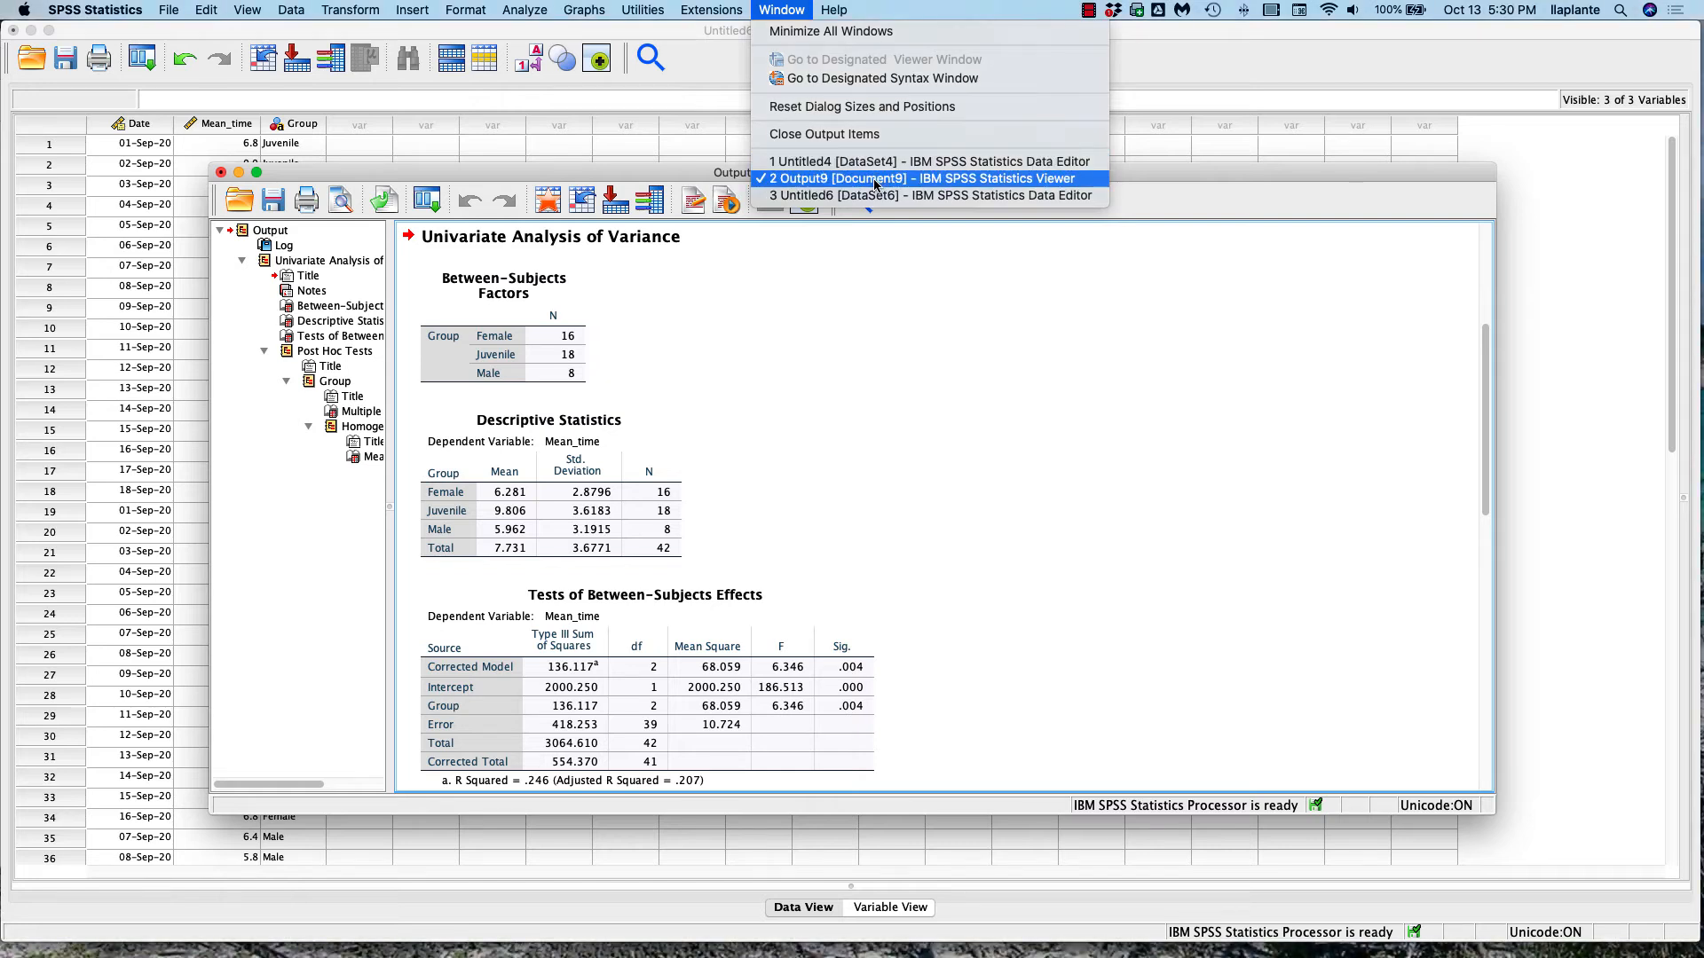
click(652, 141)
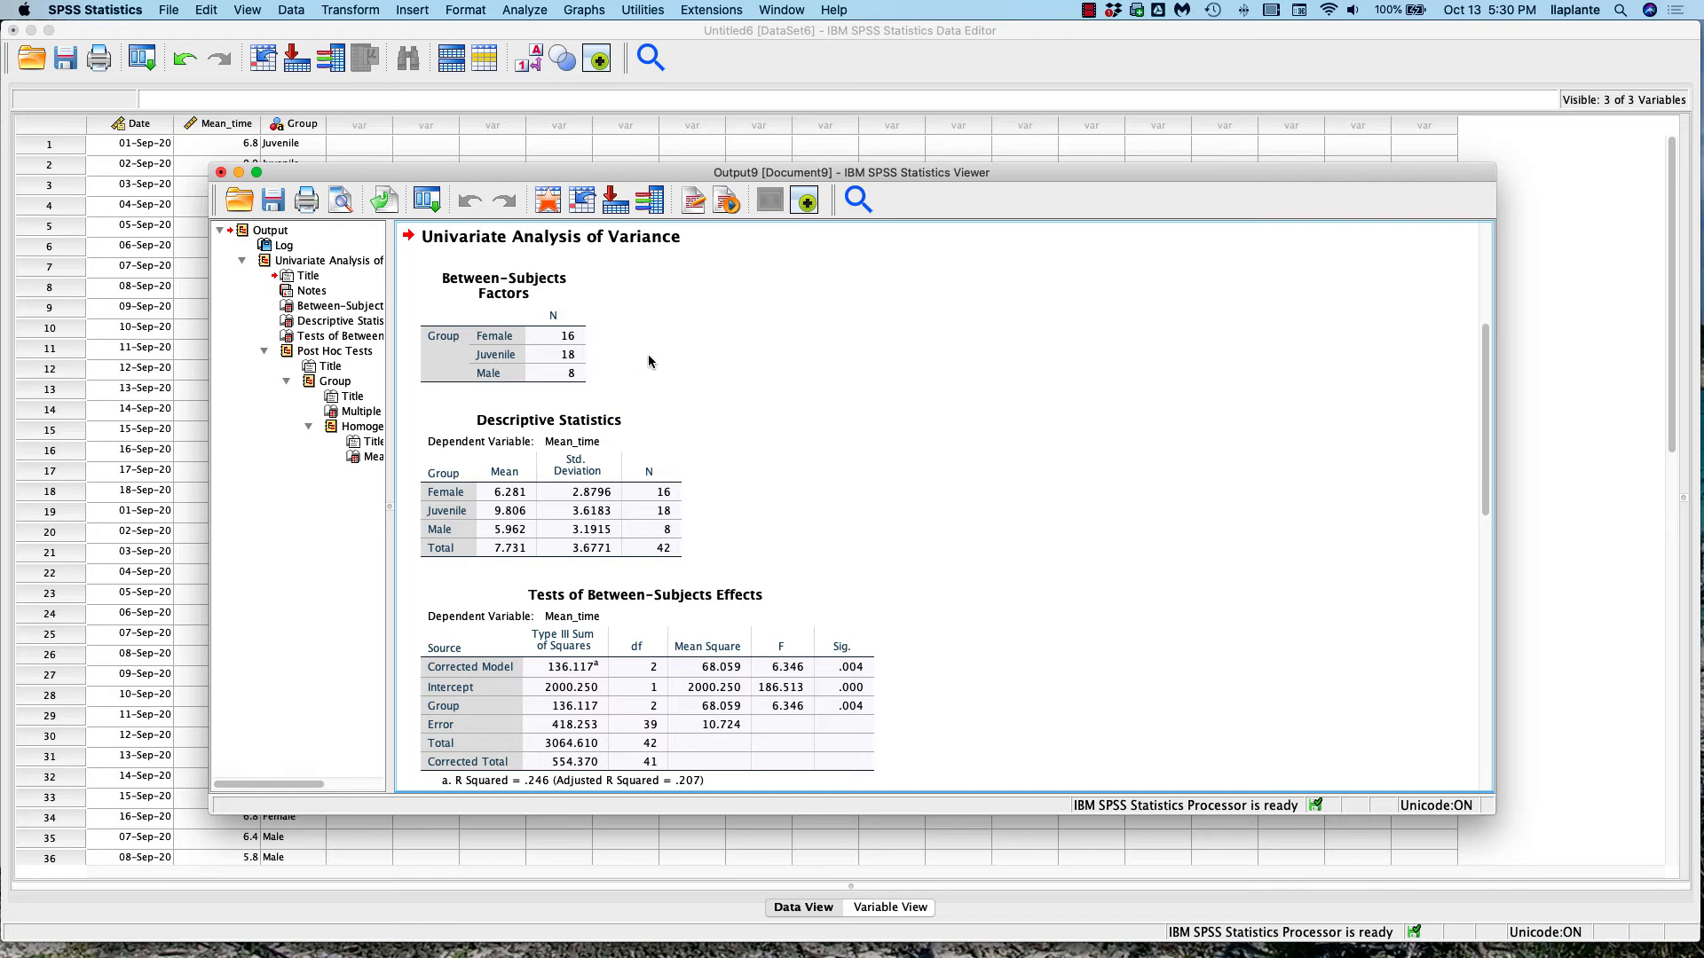
Examine the group sizes, the descriptive statistics for Mean_time and the significance of Group in the between-subjects effects table.
scroll(719, 361, down, 3)
scroll(719, 362, up, 2)
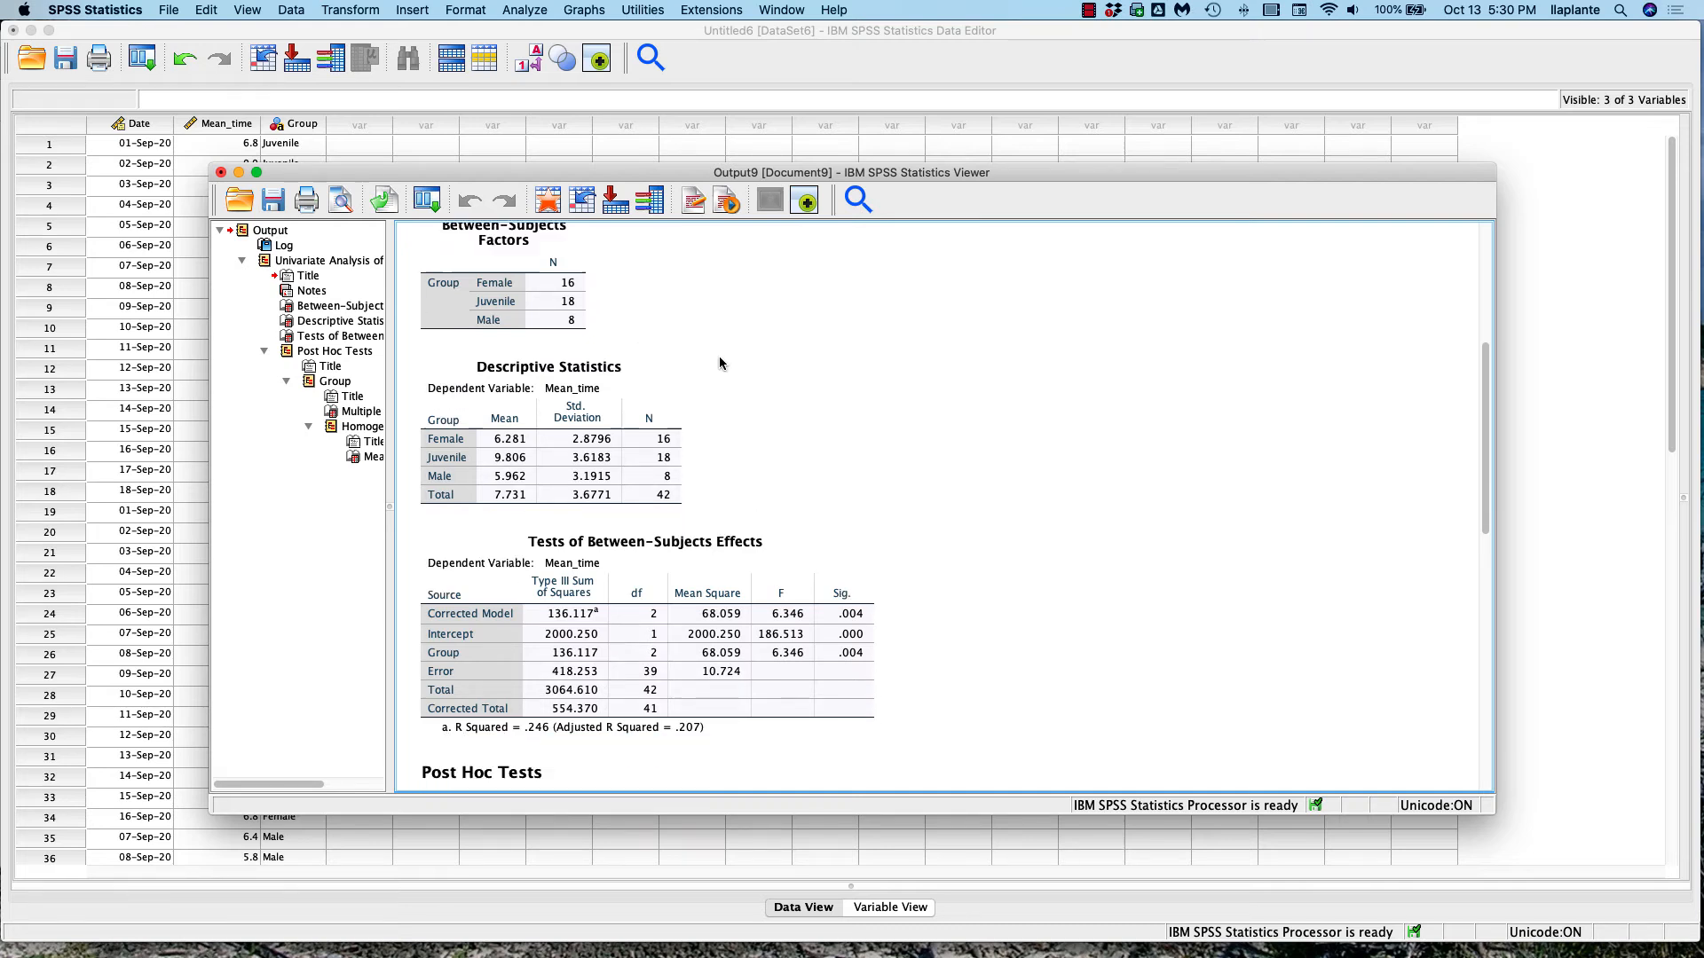
click(568, 273)
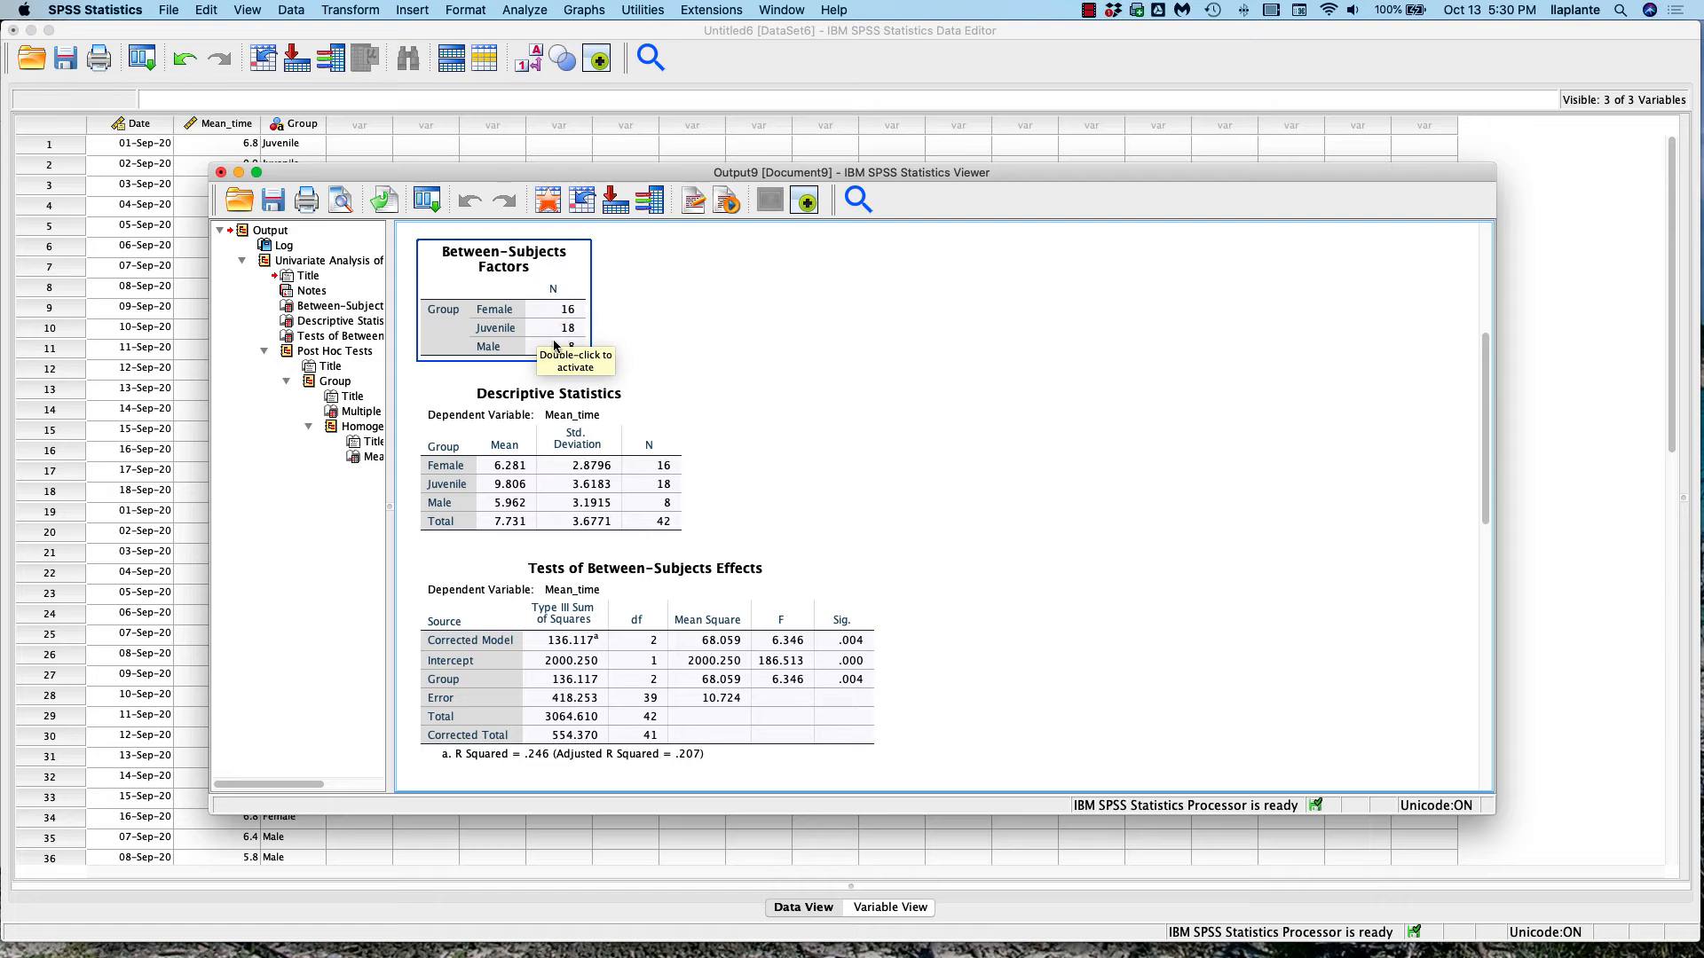
click(683, 462)
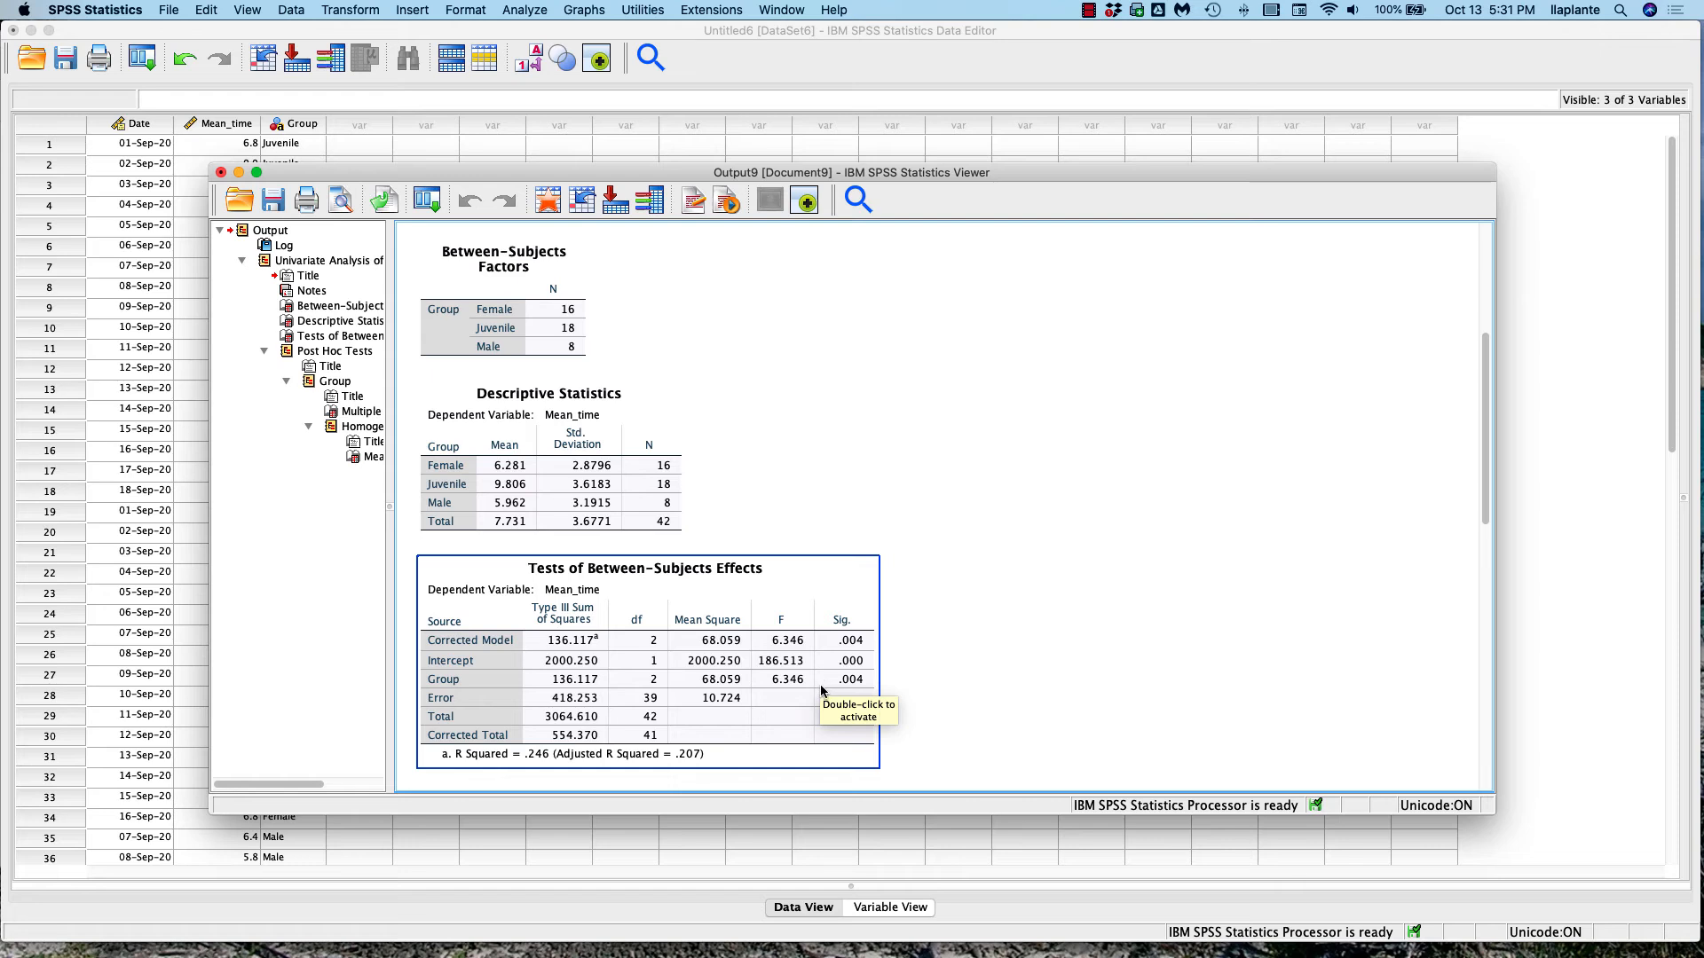
click(892, 689)
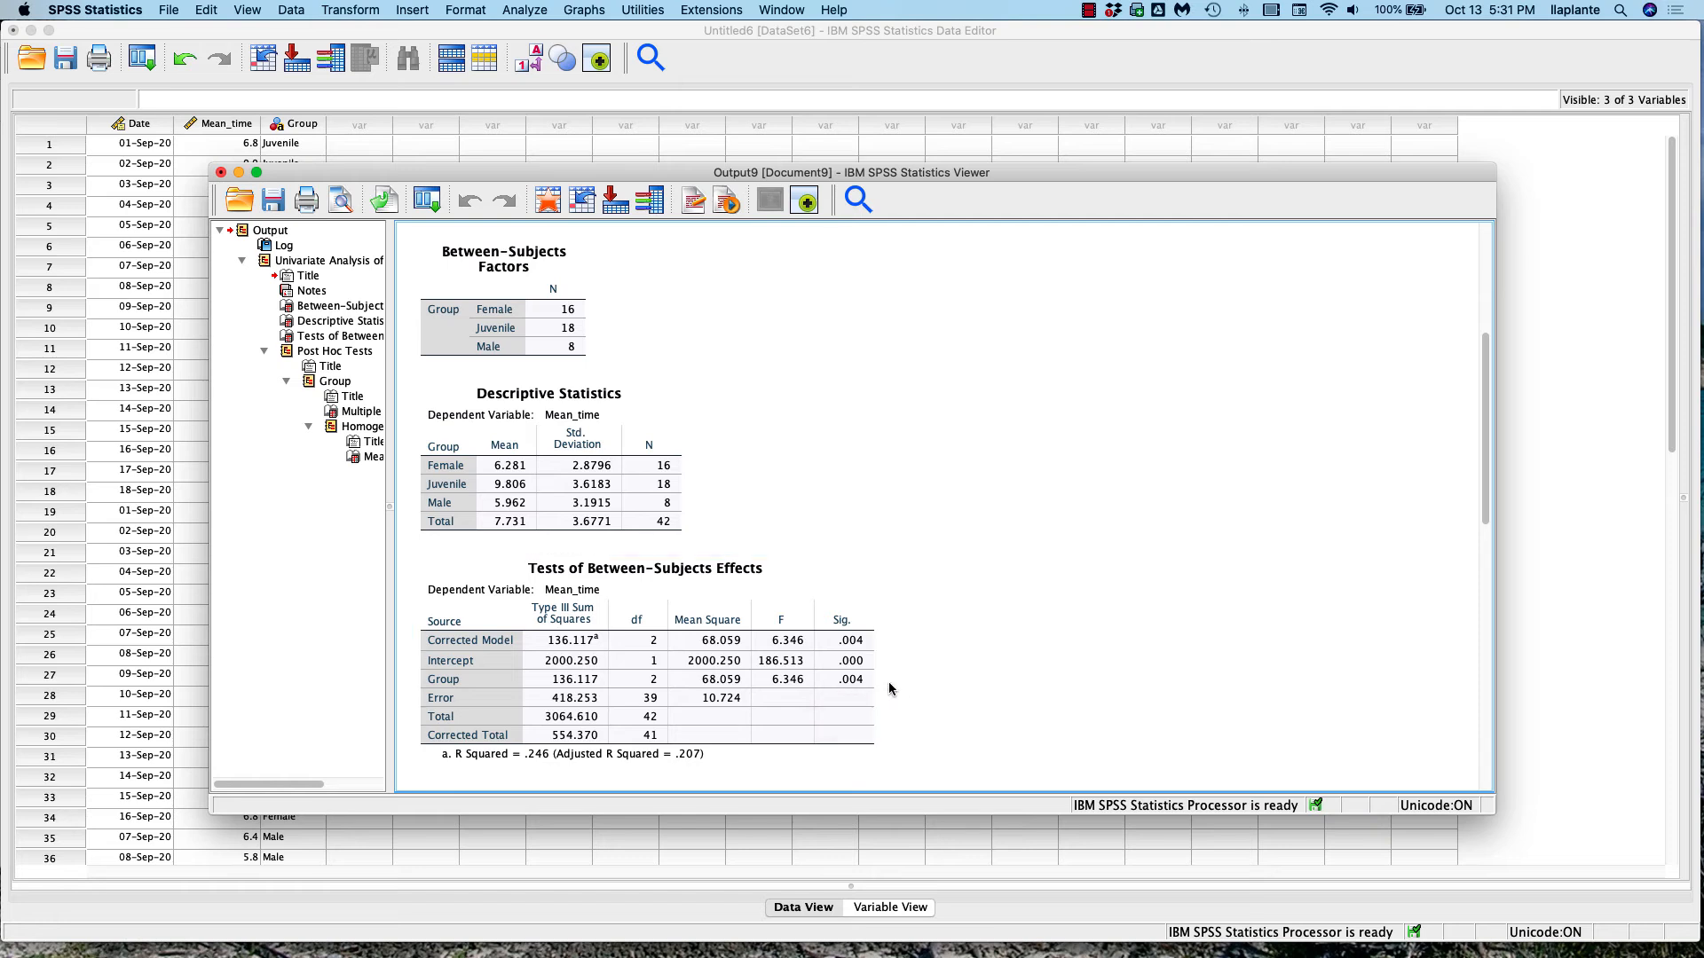
click(877, 690)
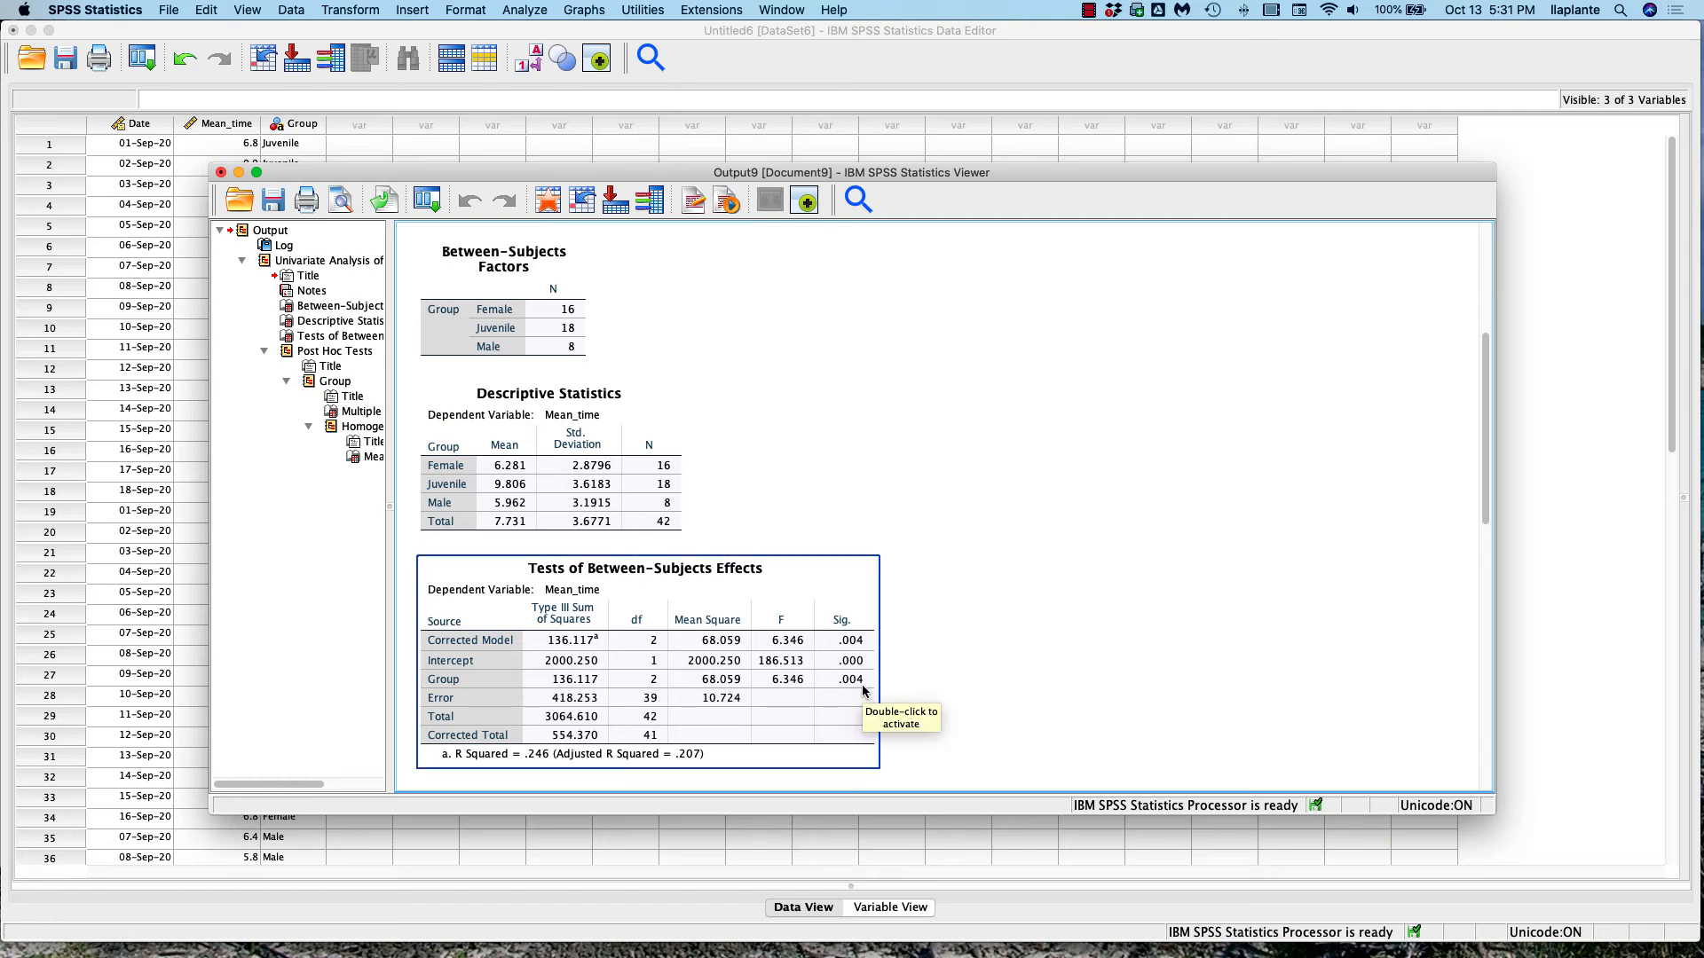
click(443, 519)
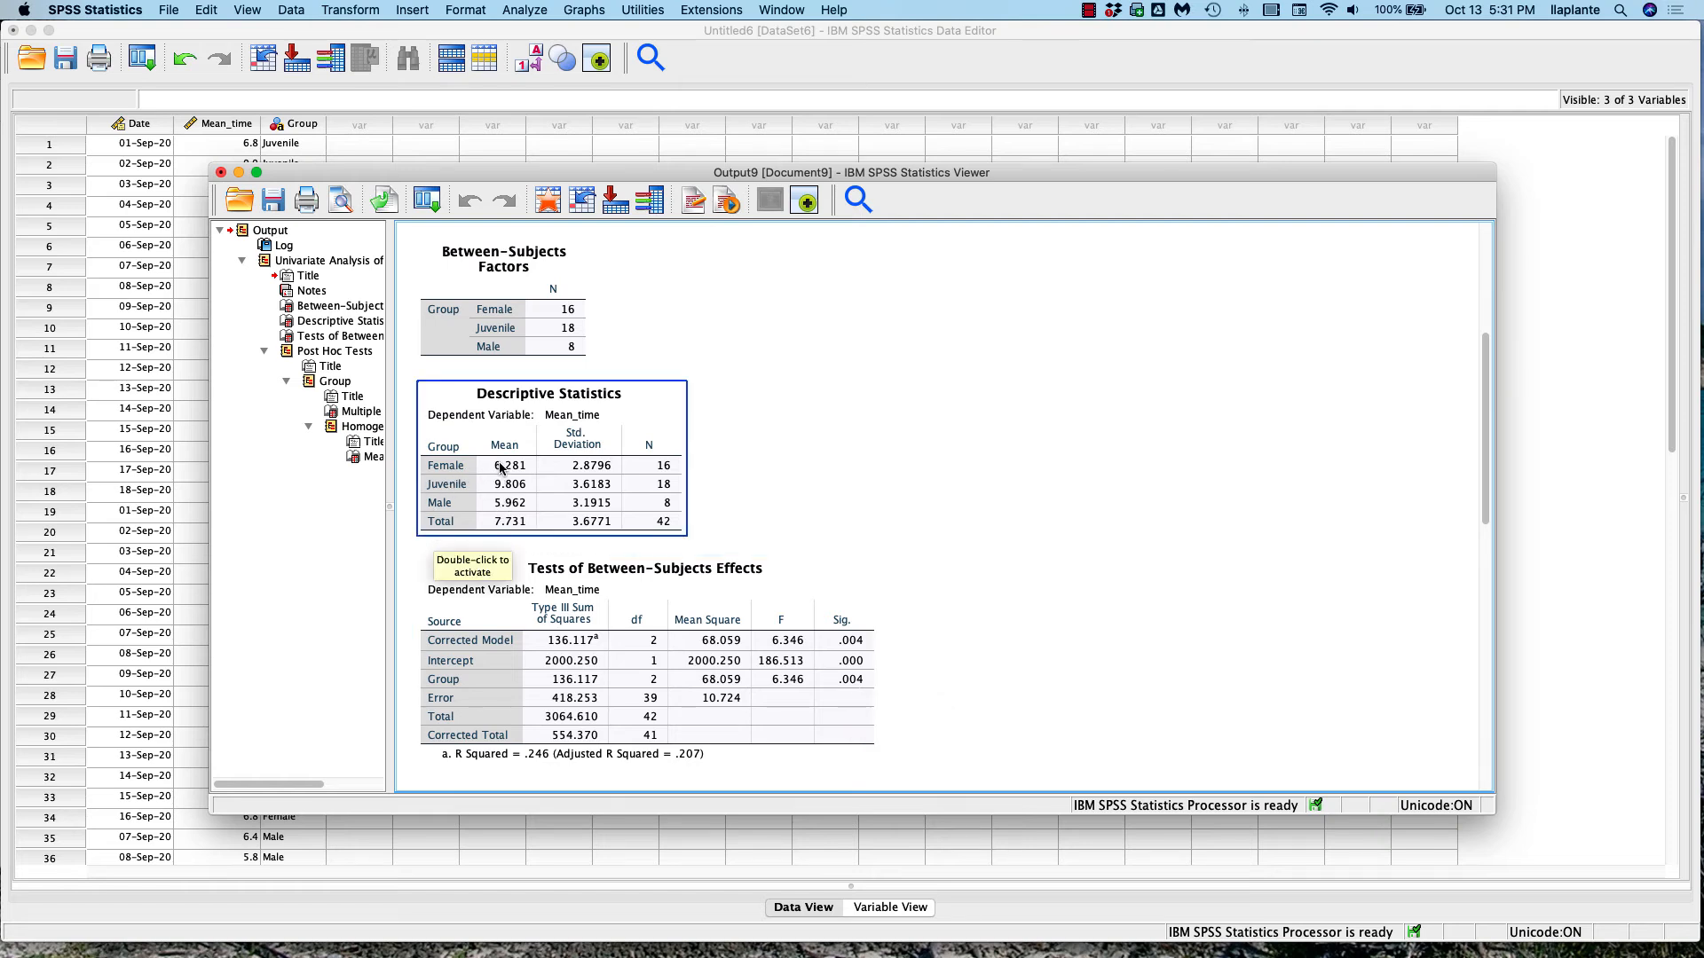
click(889, 603)
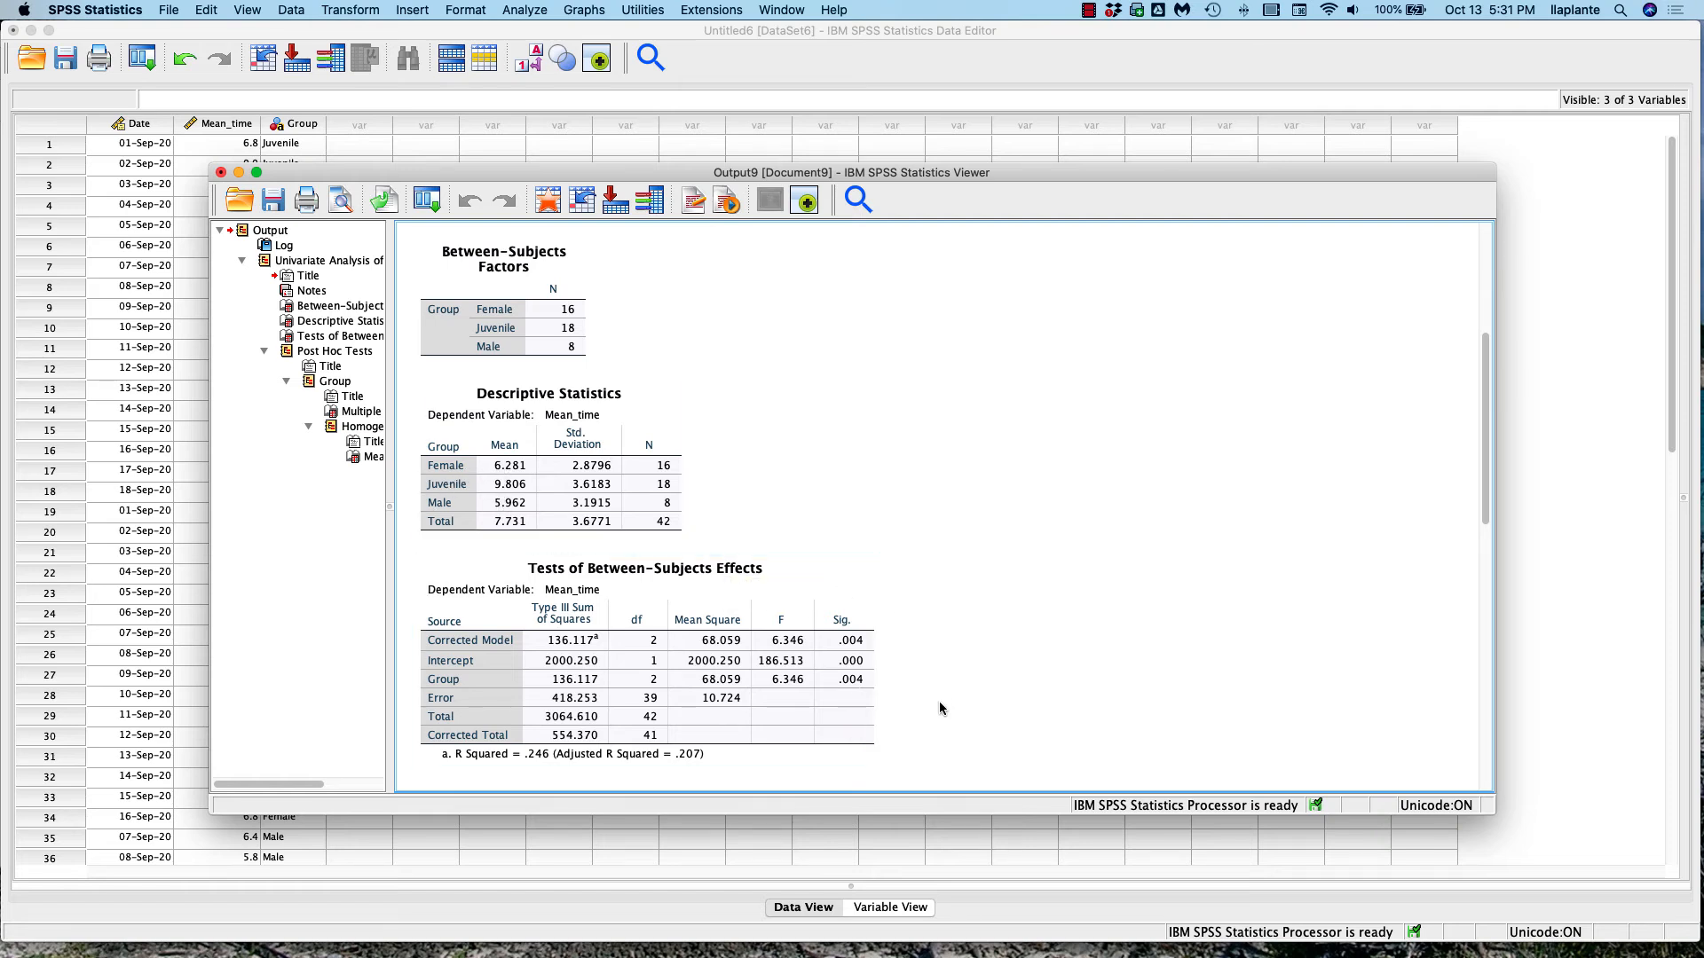
Examine the Tukey HSD multiple comparisons between Female, Juvenile and Male, and compare them with the group means in Descriptive Statistics.
scroll(939, 716, down, 5)
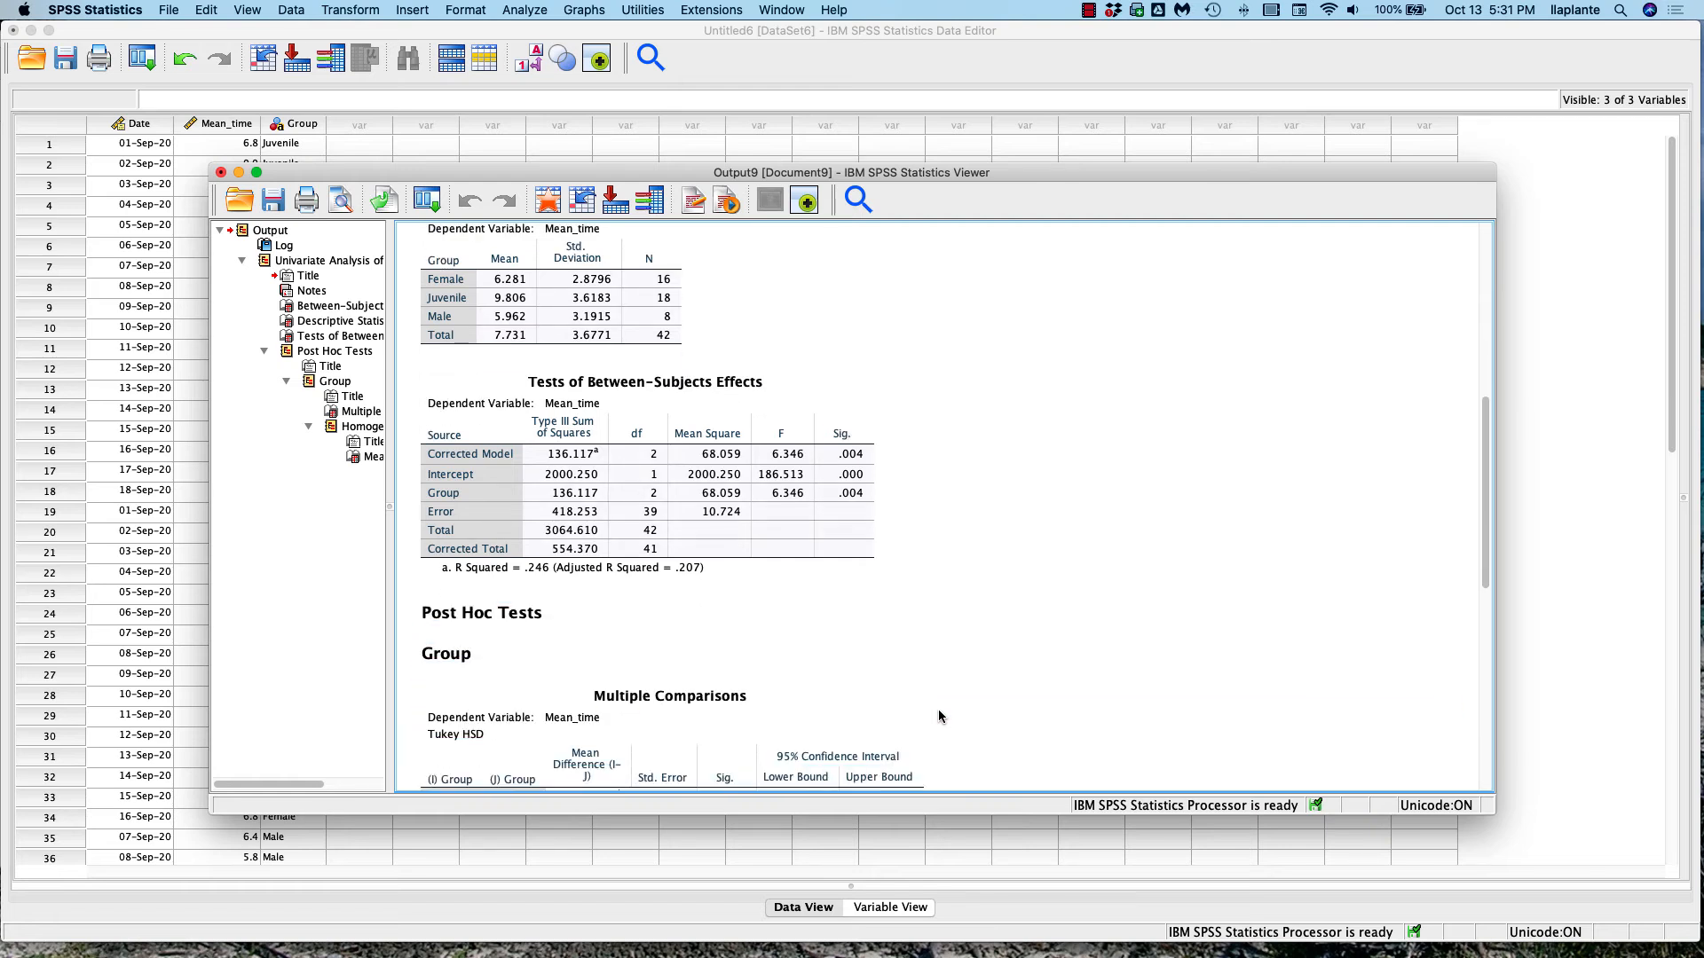
scroll(939, 716, down, 1)
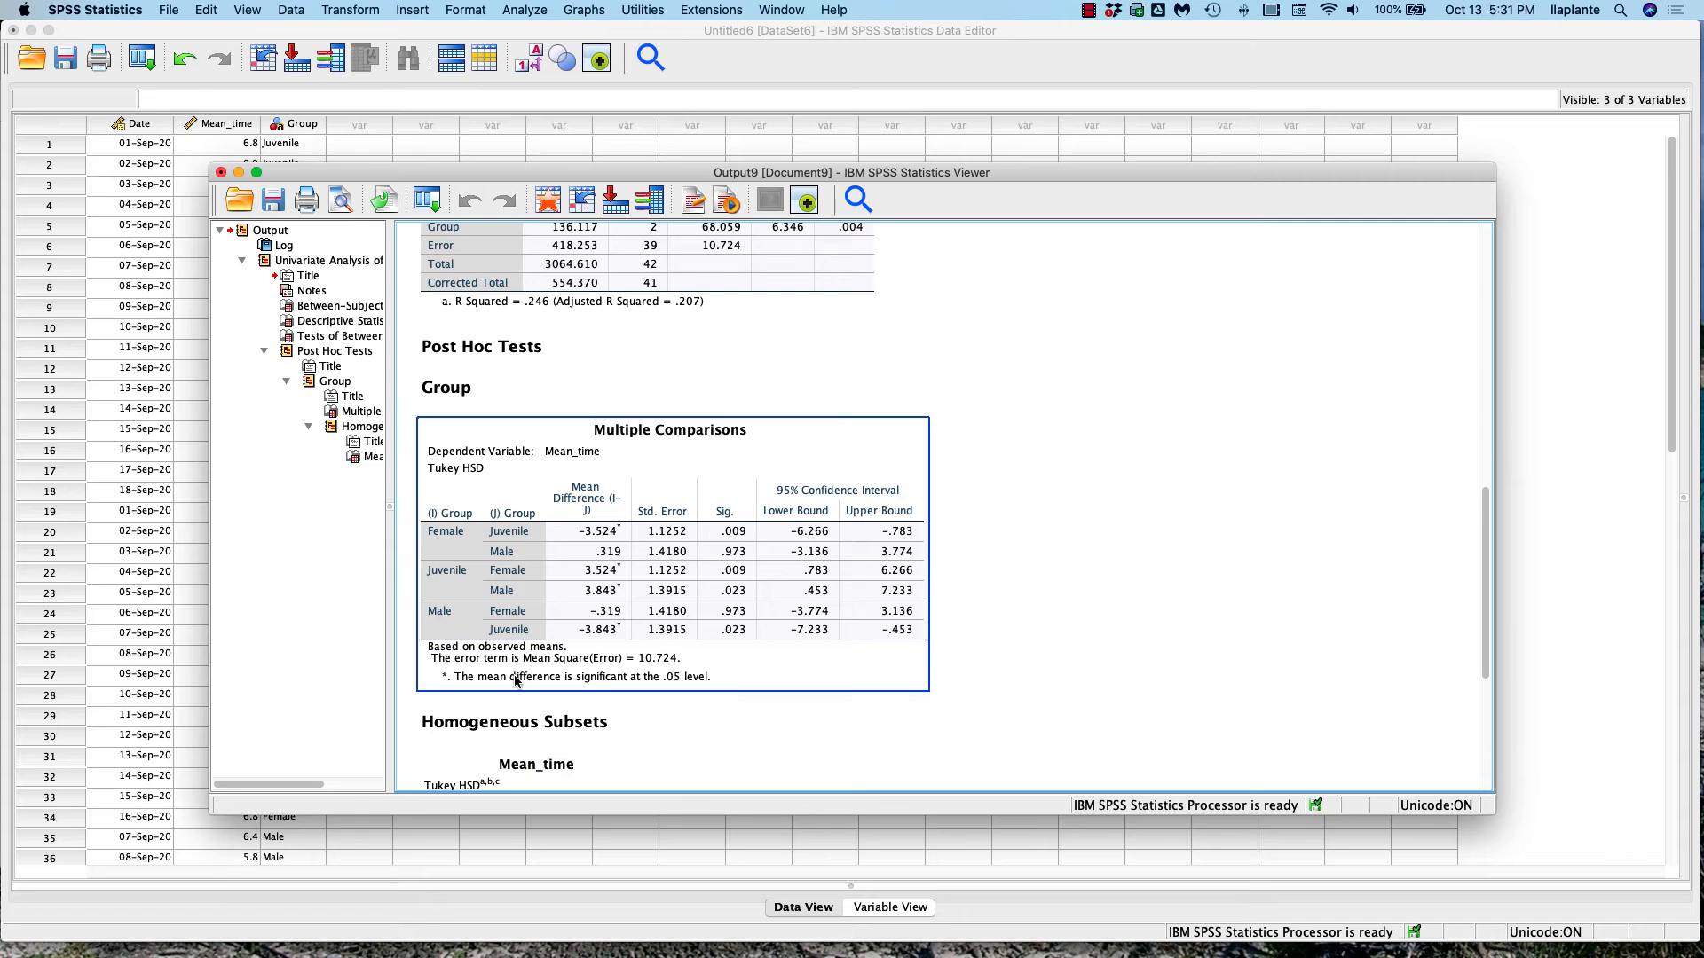
click(707, 679)
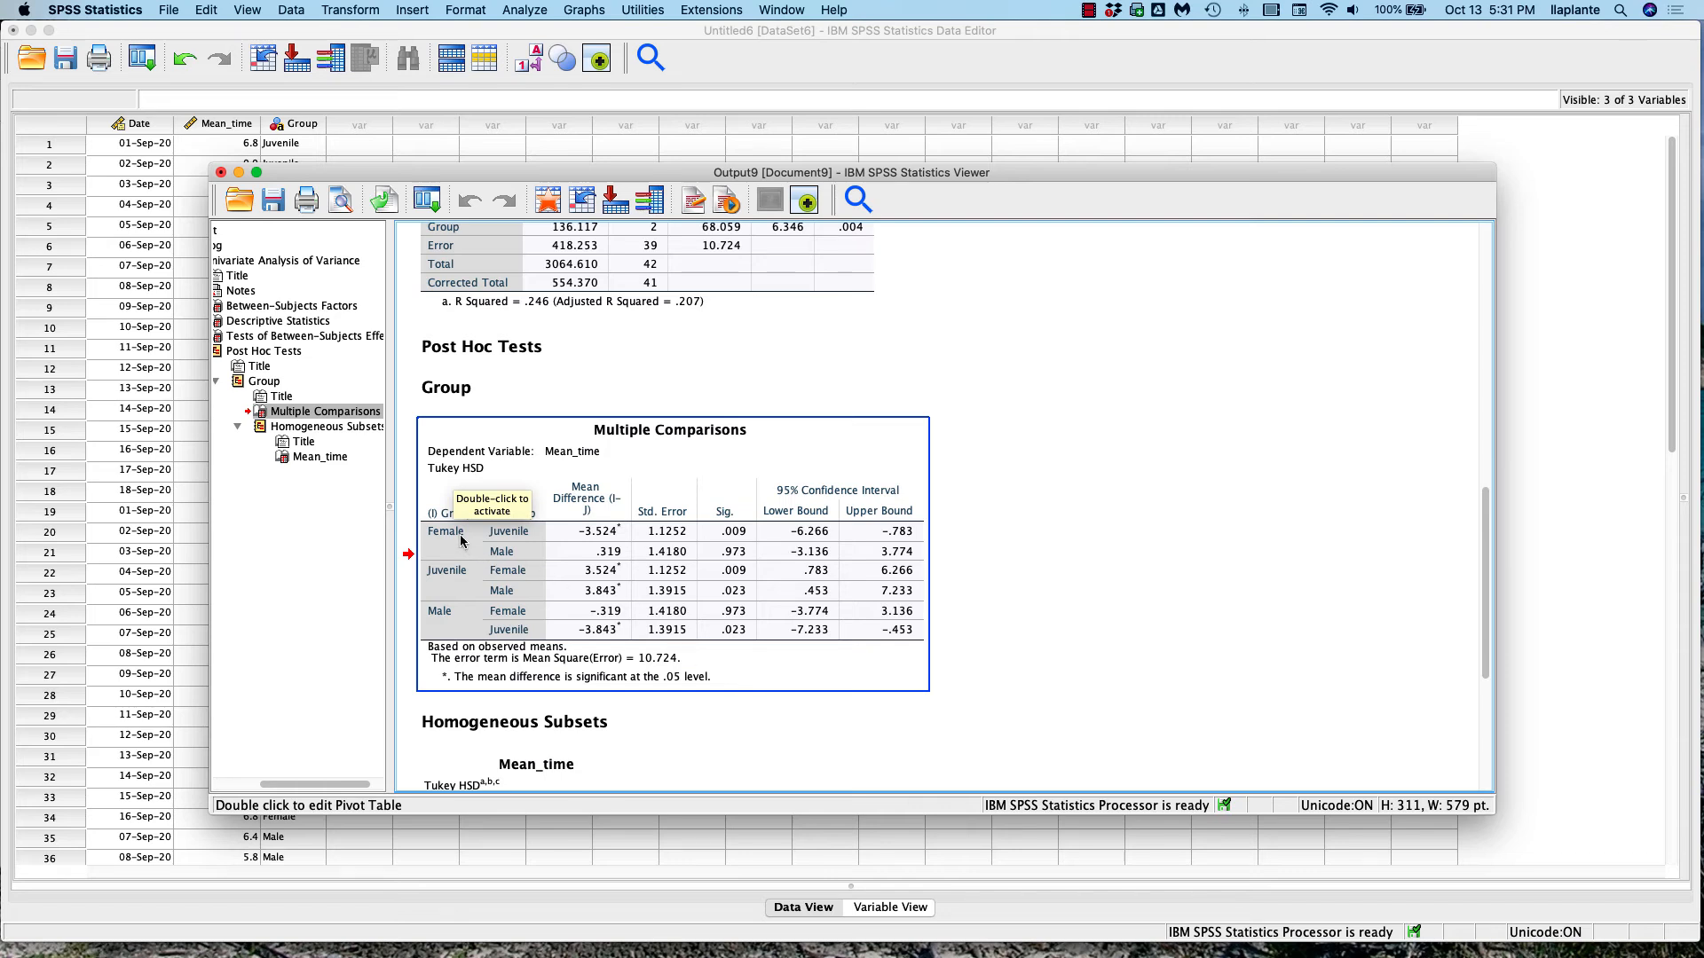
scroll(462, 542, up, 1)
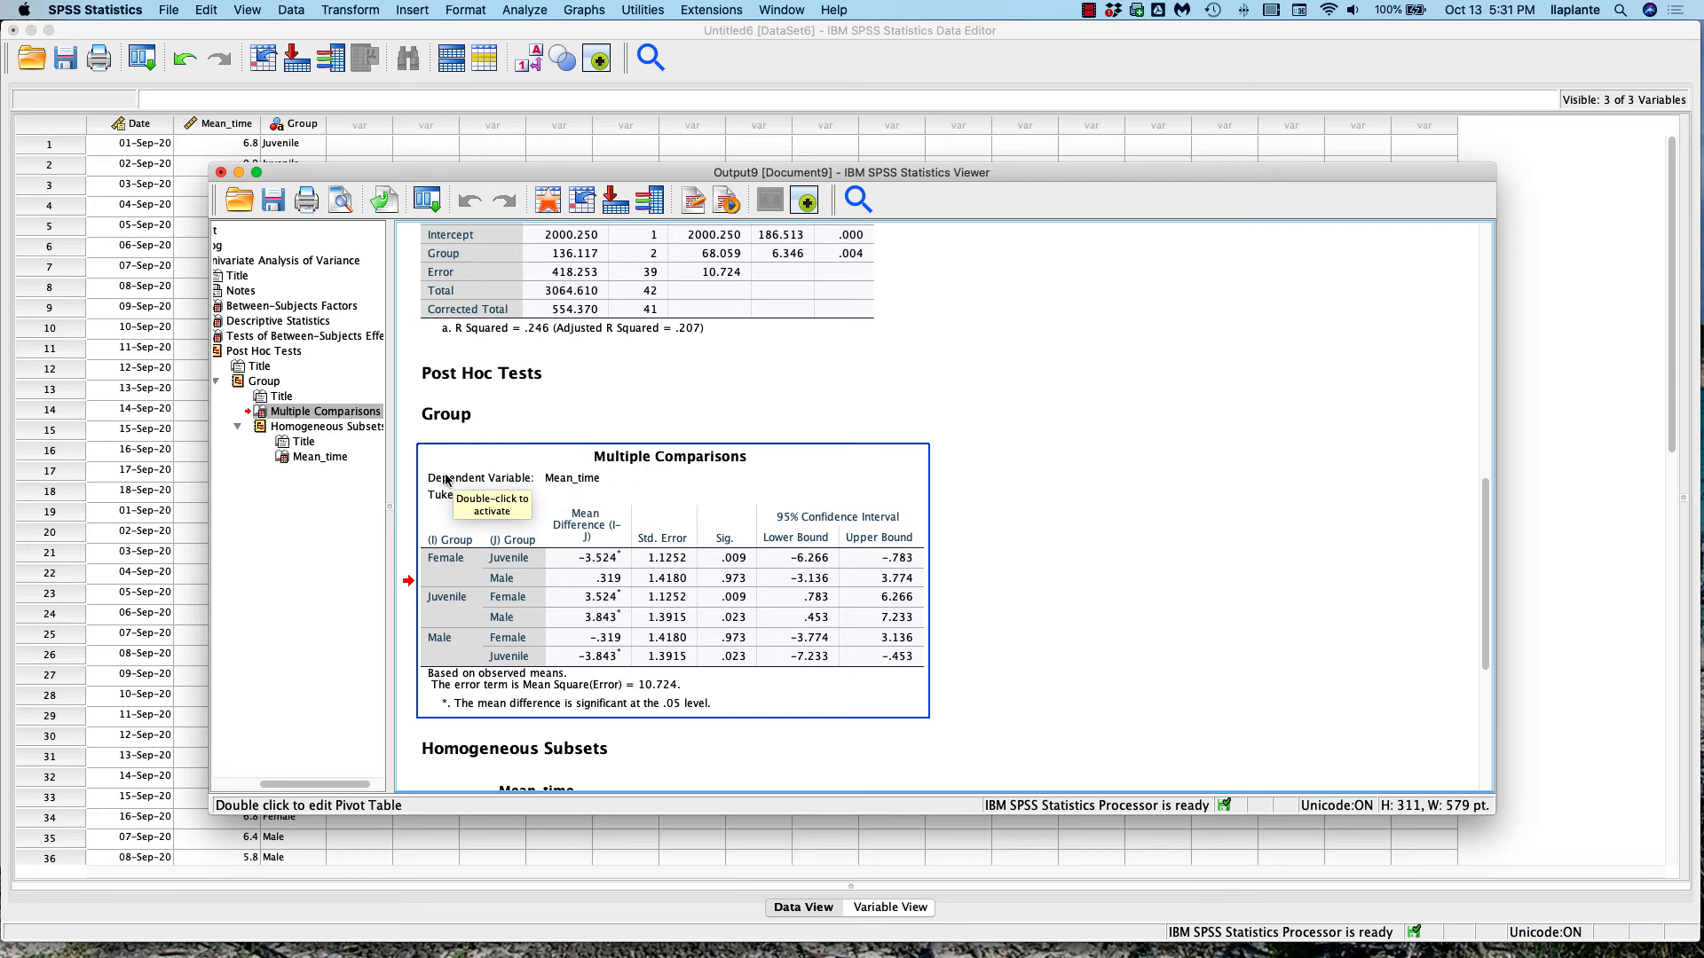
click(827, 394)
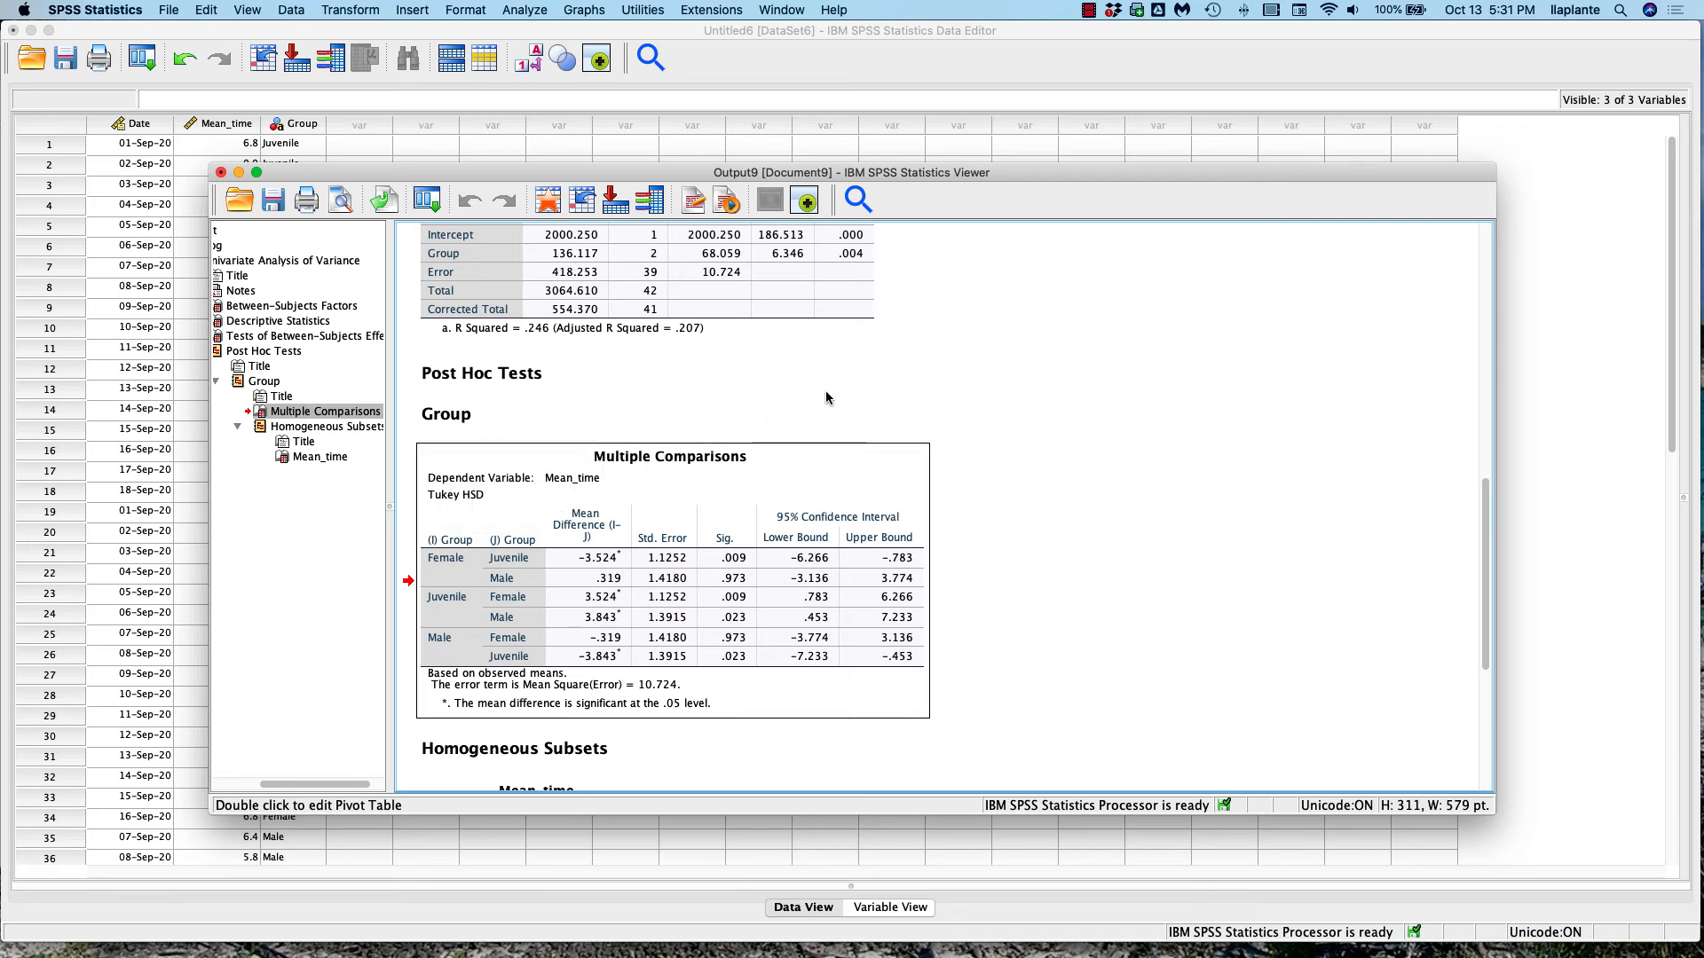
click(649, 475)
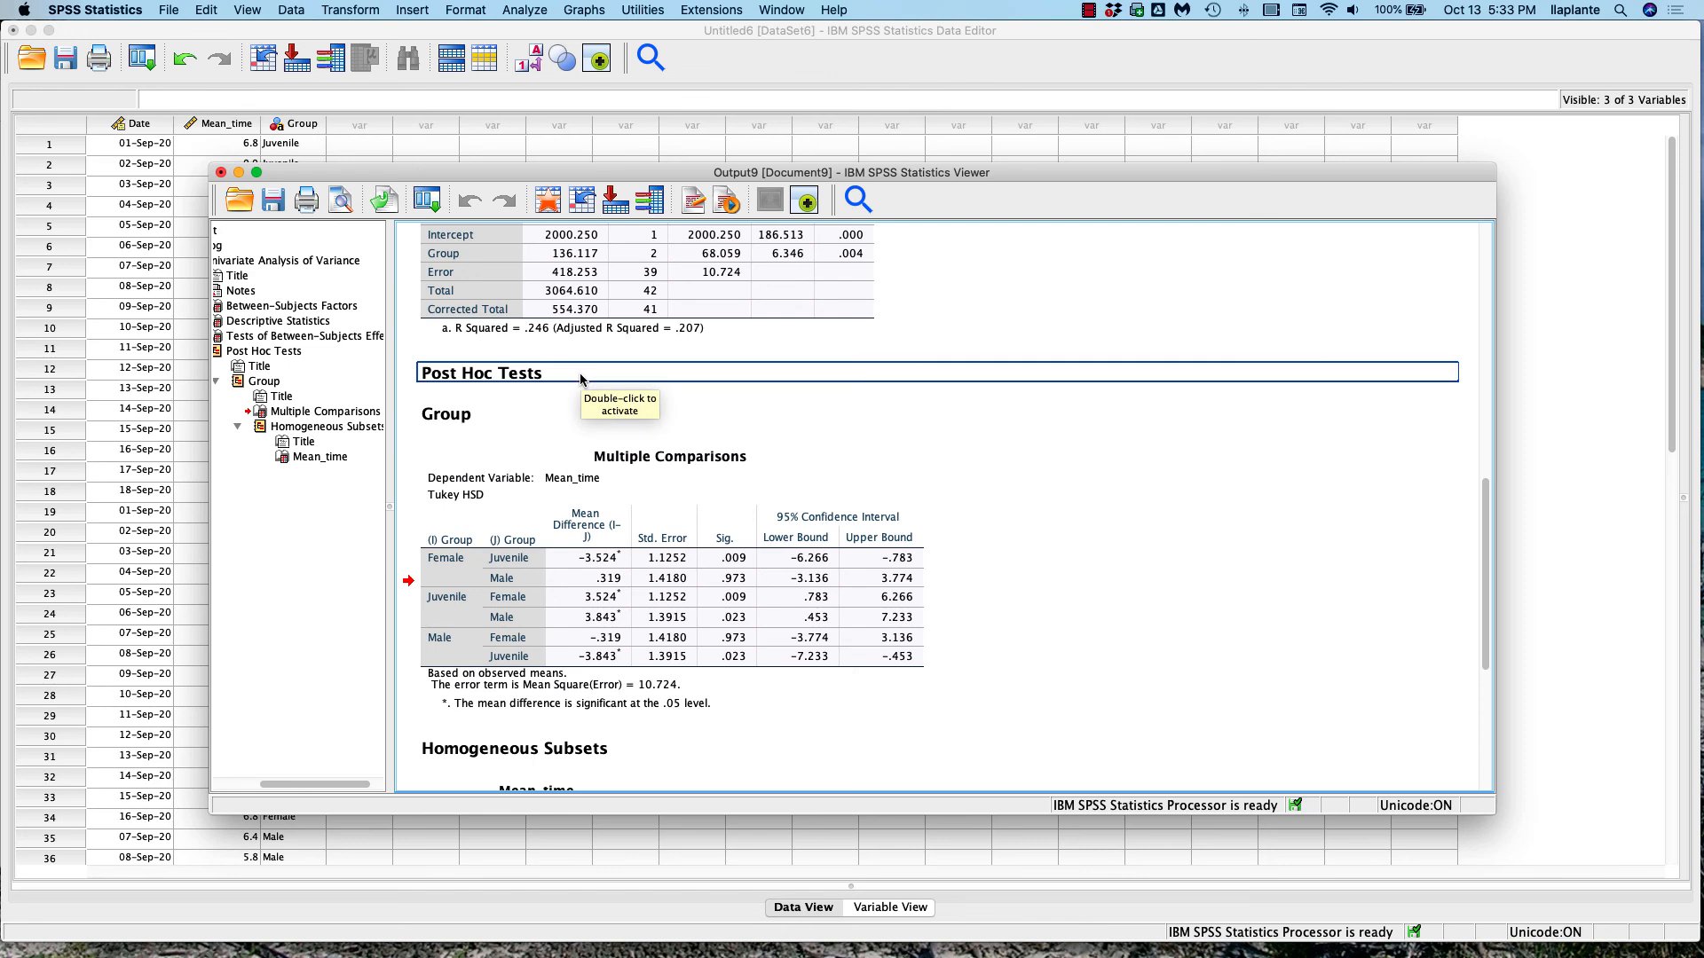
scroll(582, 380, up, 5)
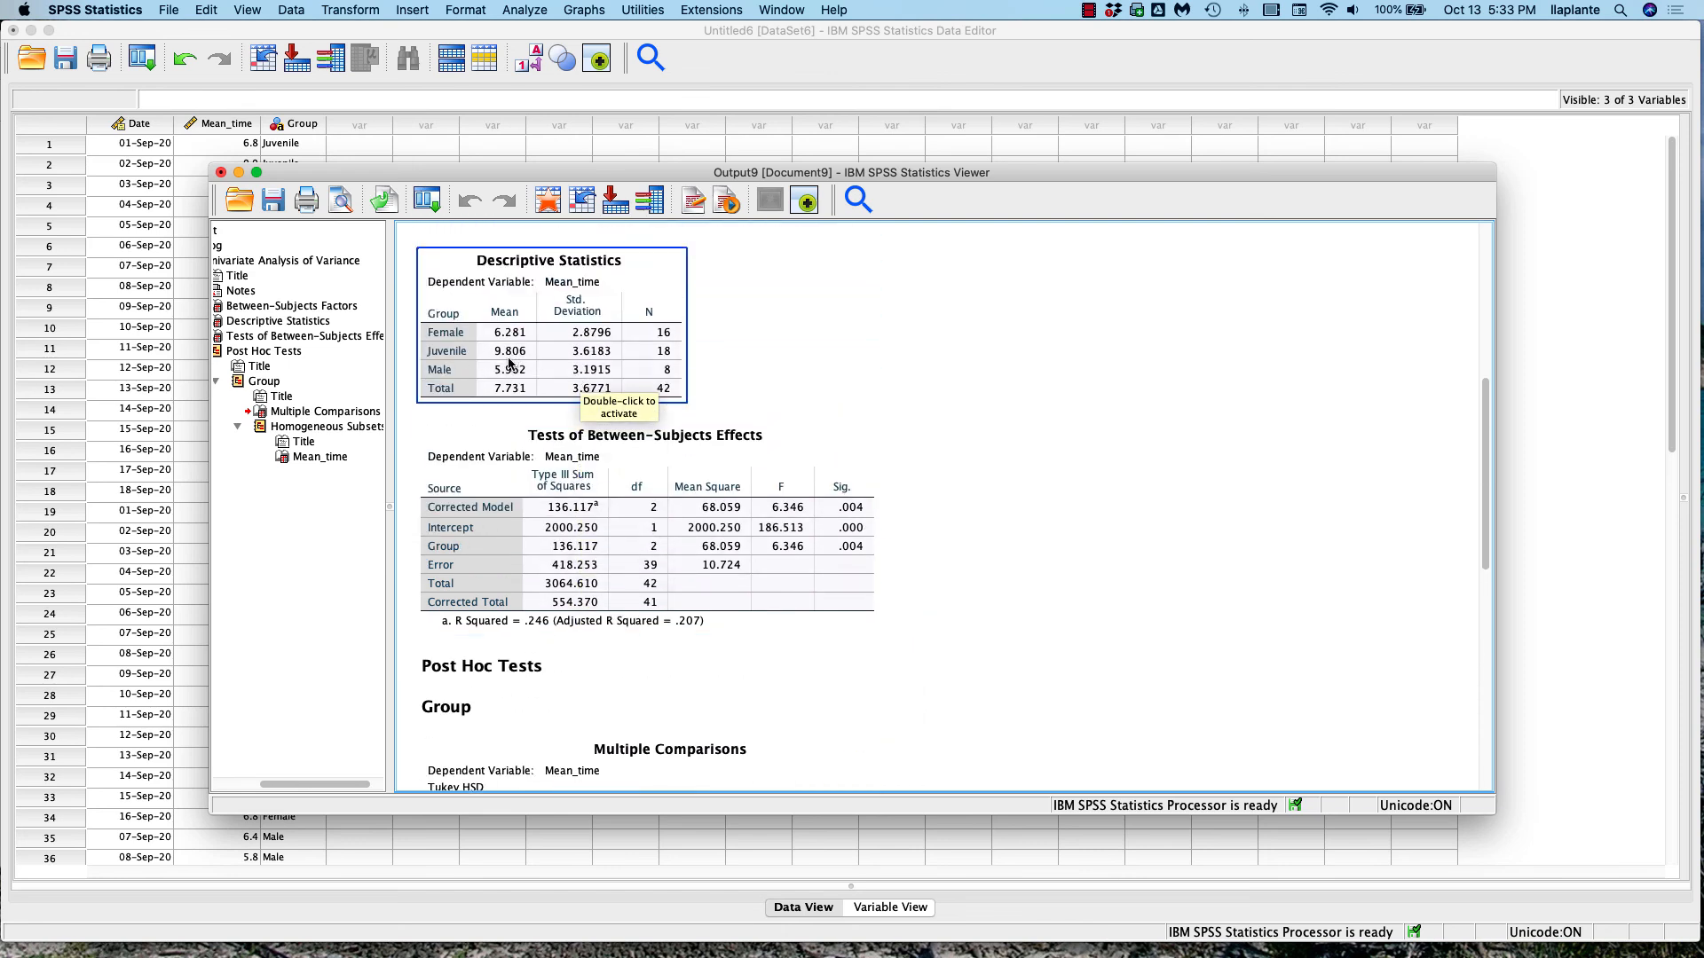
Examine the Tukey HSD Homogeneous Subsets table for Mean_time and compare its grouping of Male, Female and Juvenile with the Multiple Comparisons table.
scroll(510, 364, down, 5)
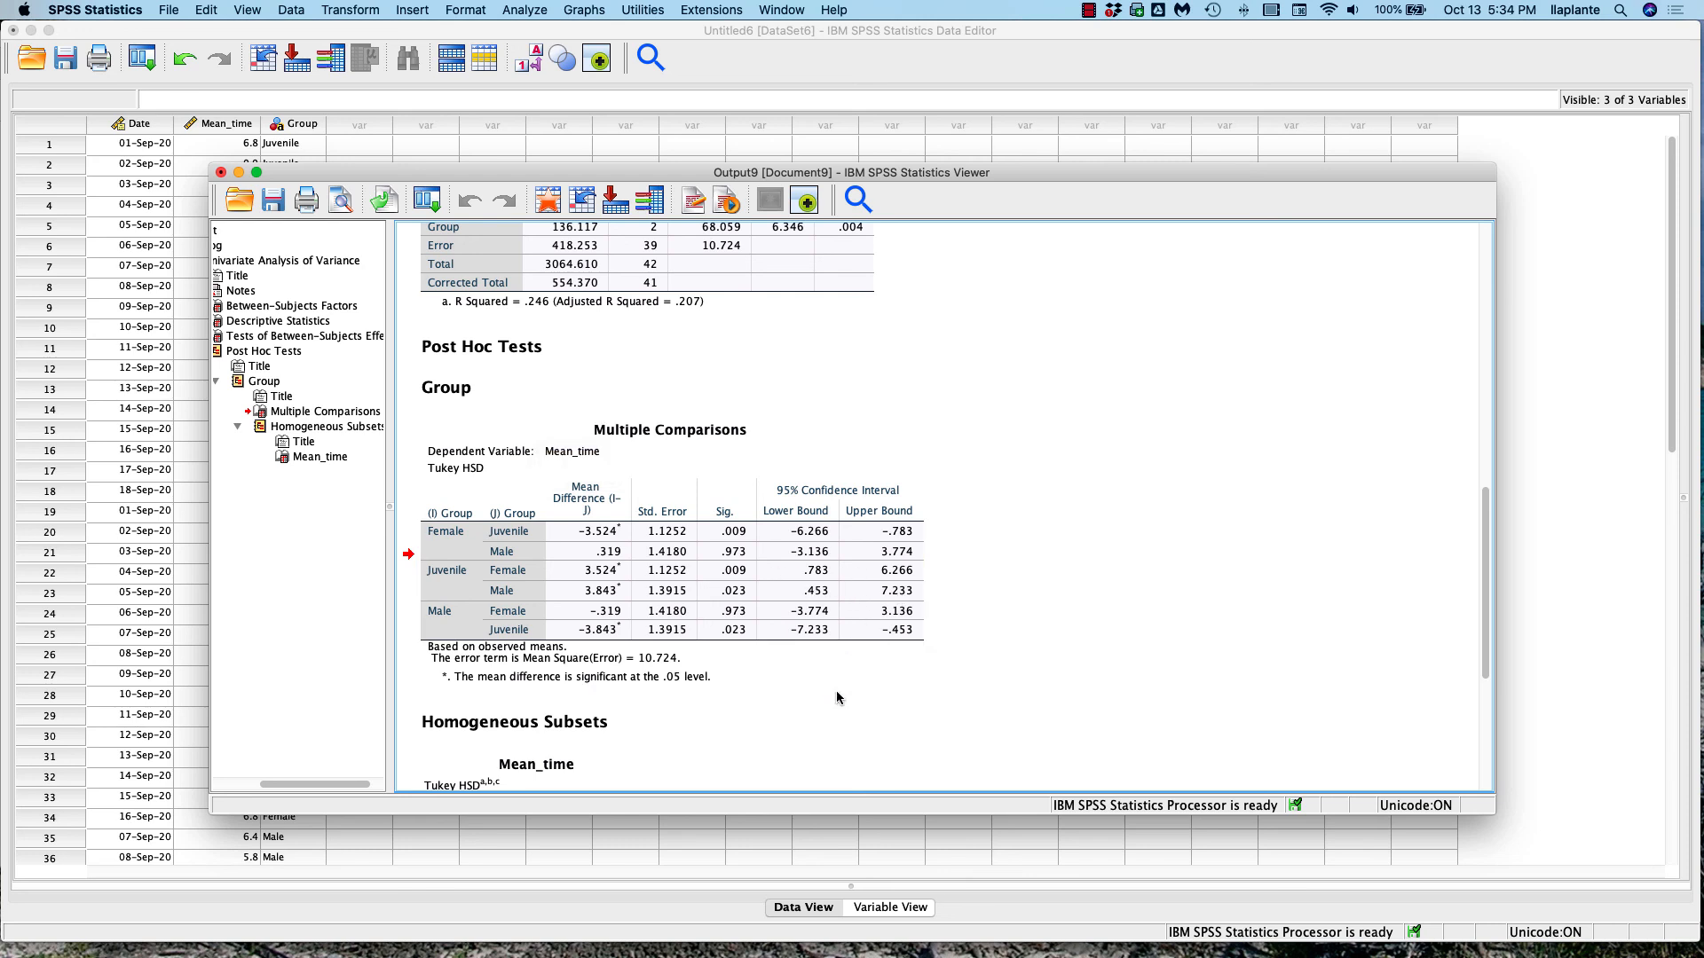
scroll(835, 675, down, 5)
click(442, 502)
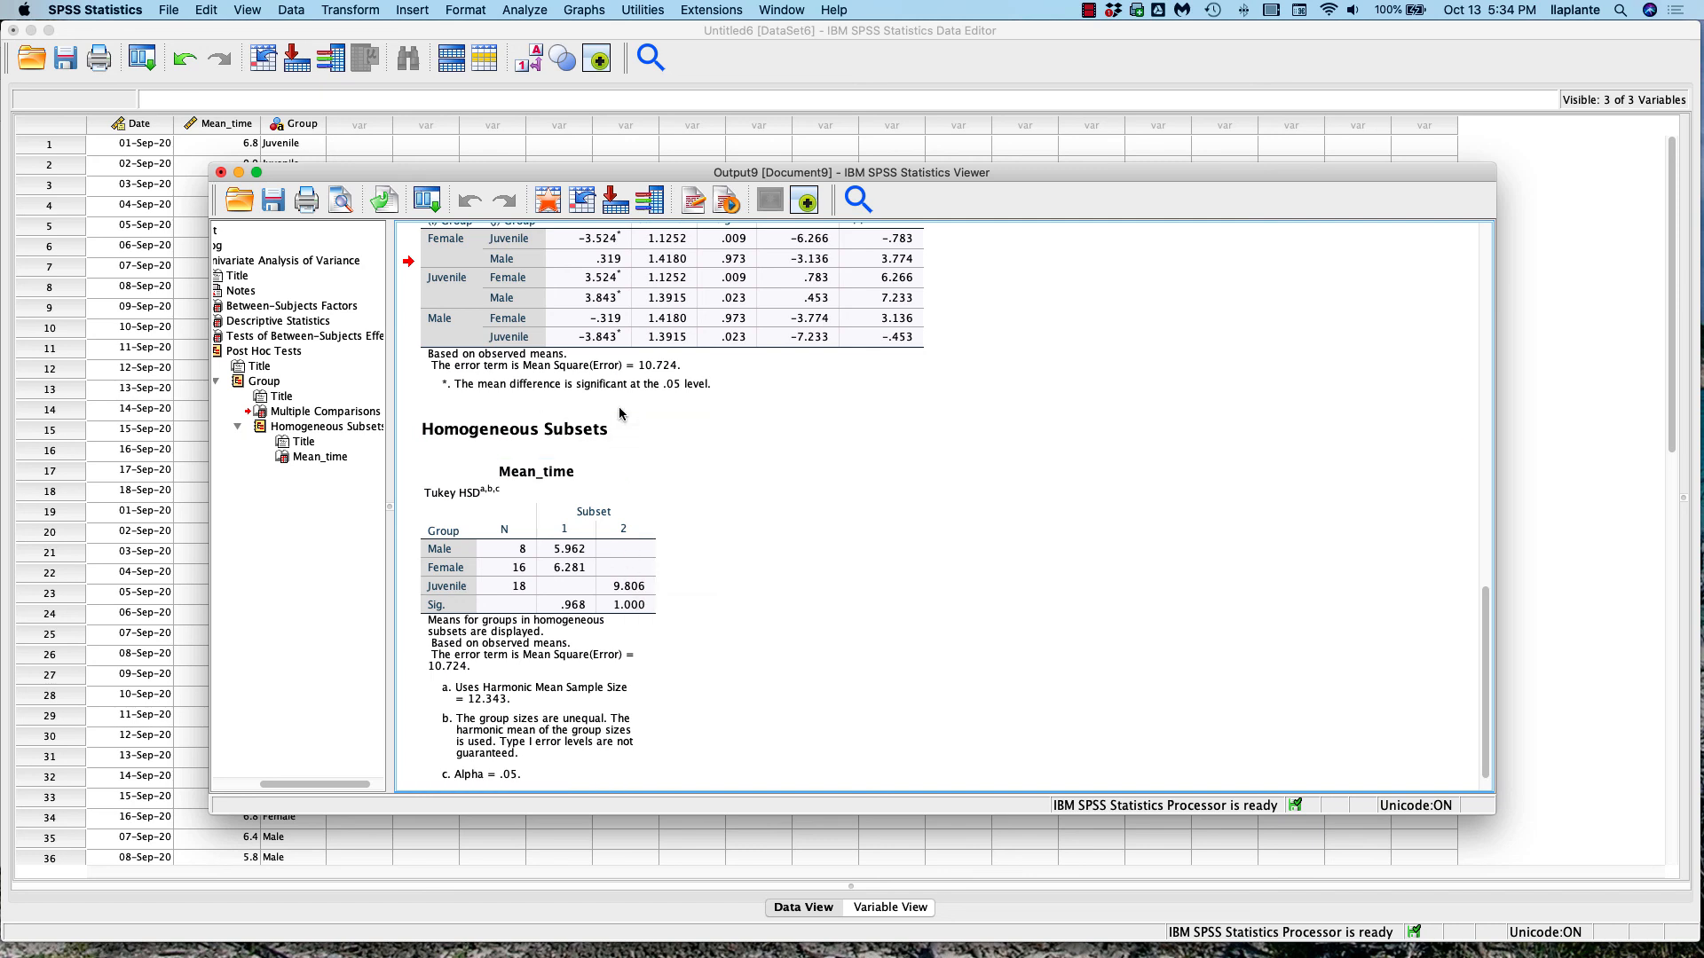
scroll(623, 387, up, 3)
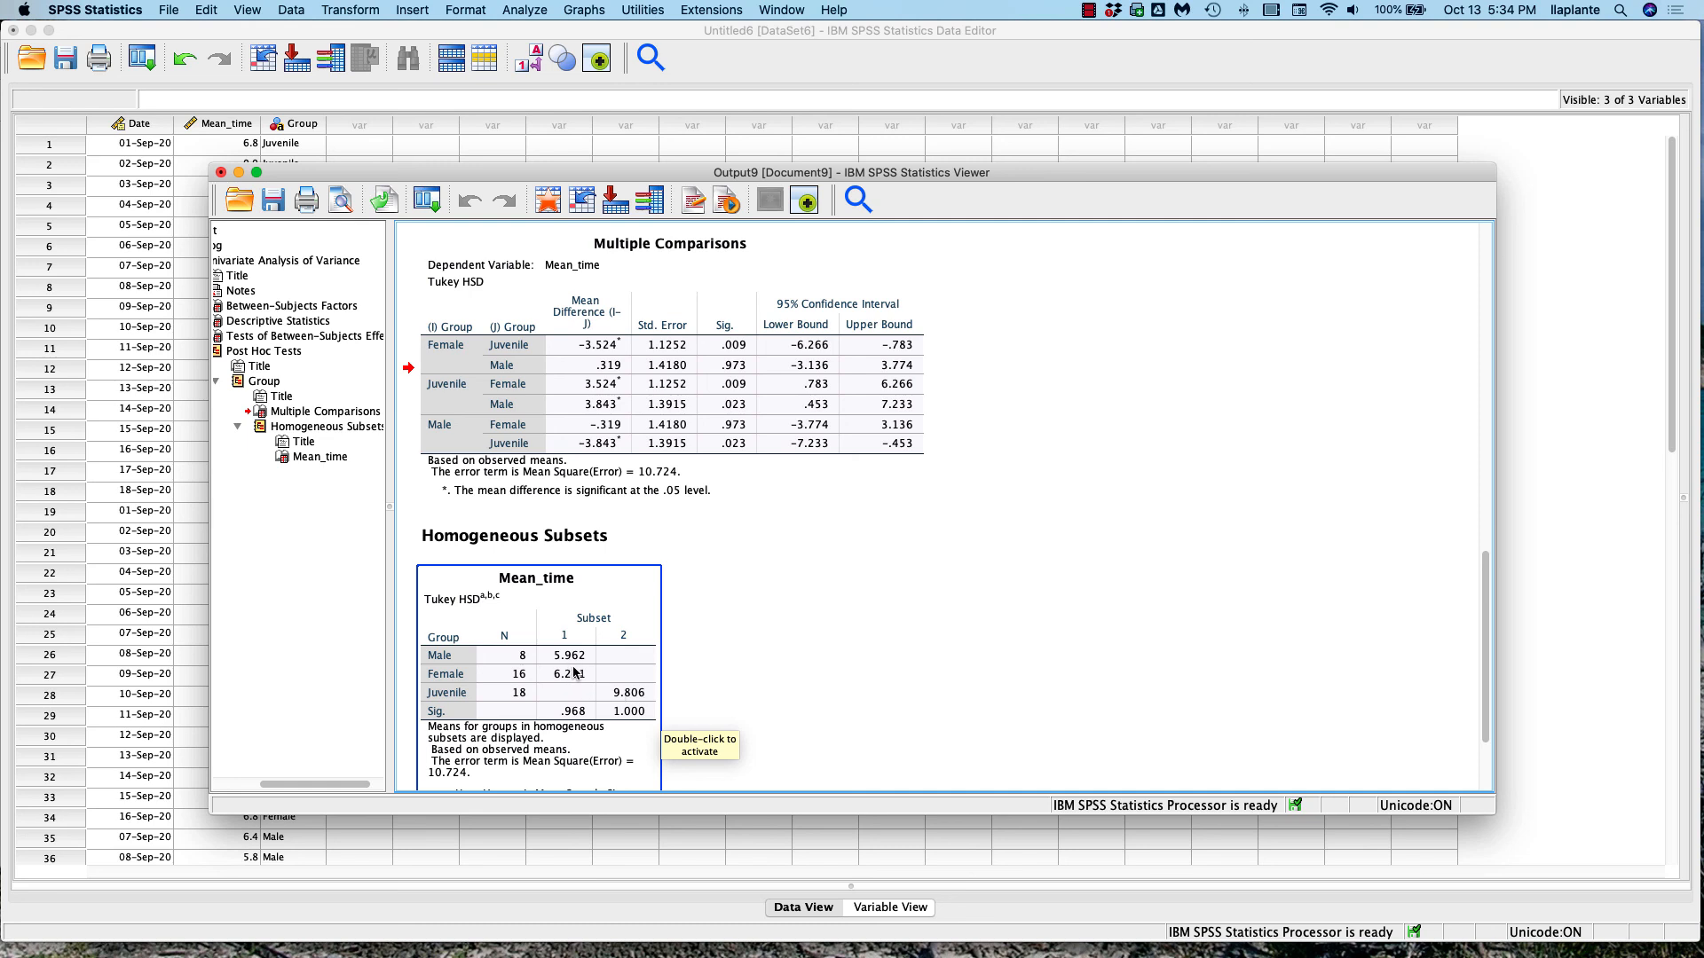
scroll(807, 672, down, 3)
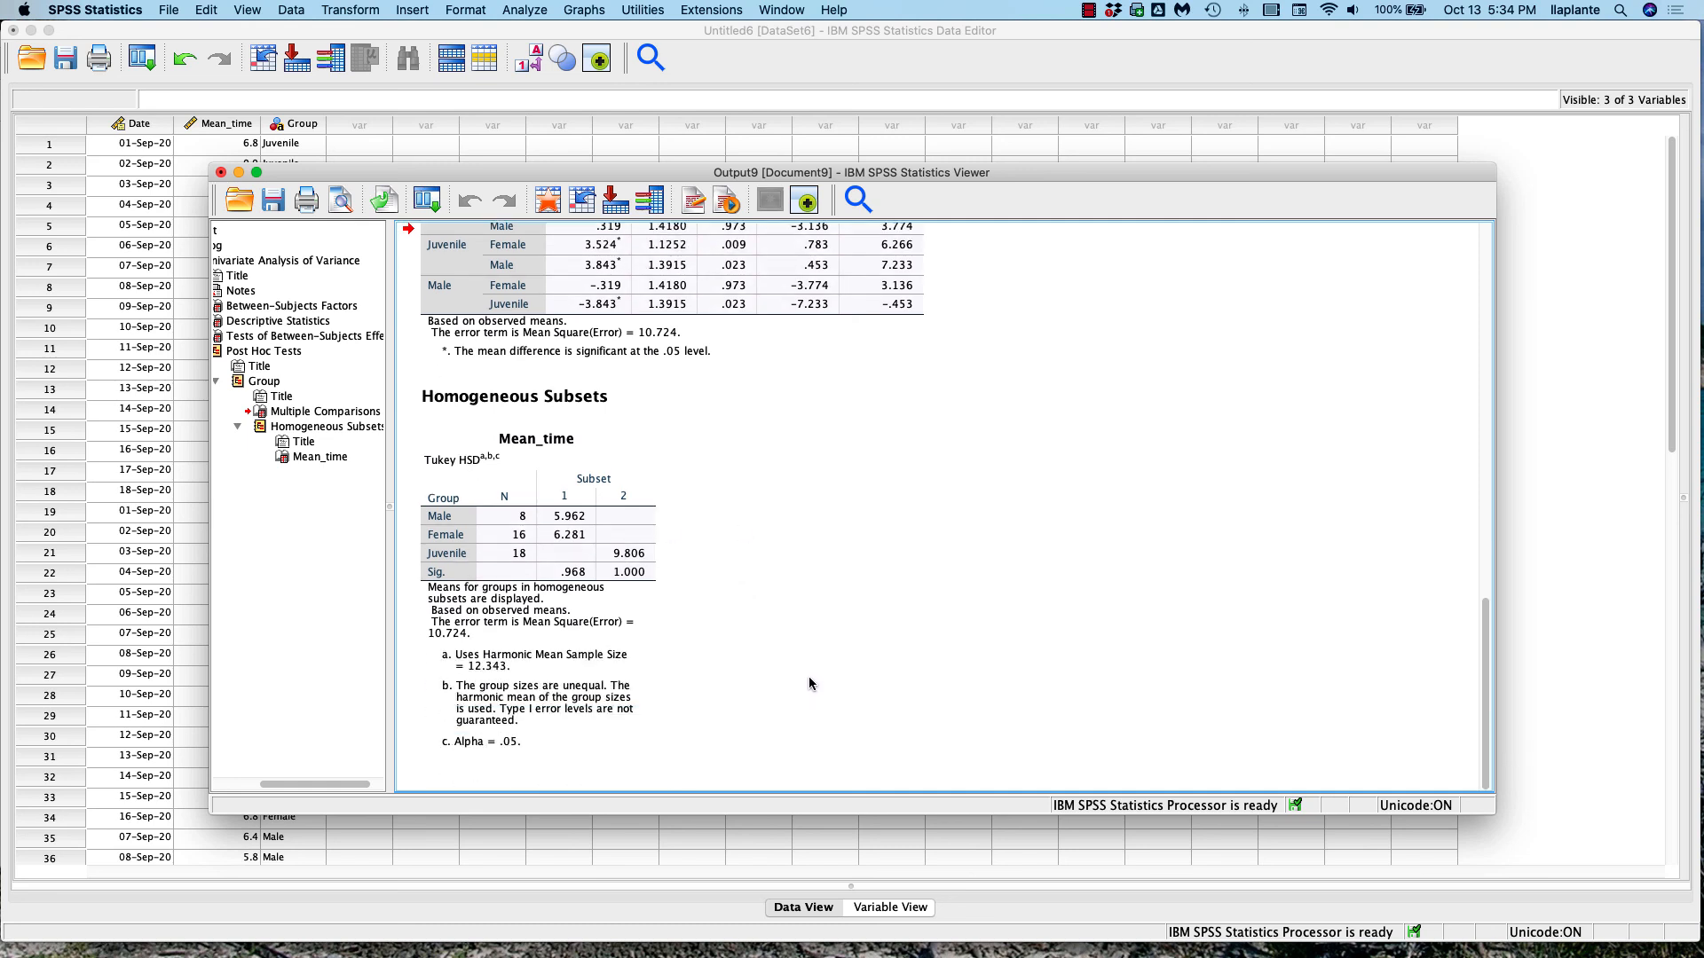
mouse_move(802, 955)
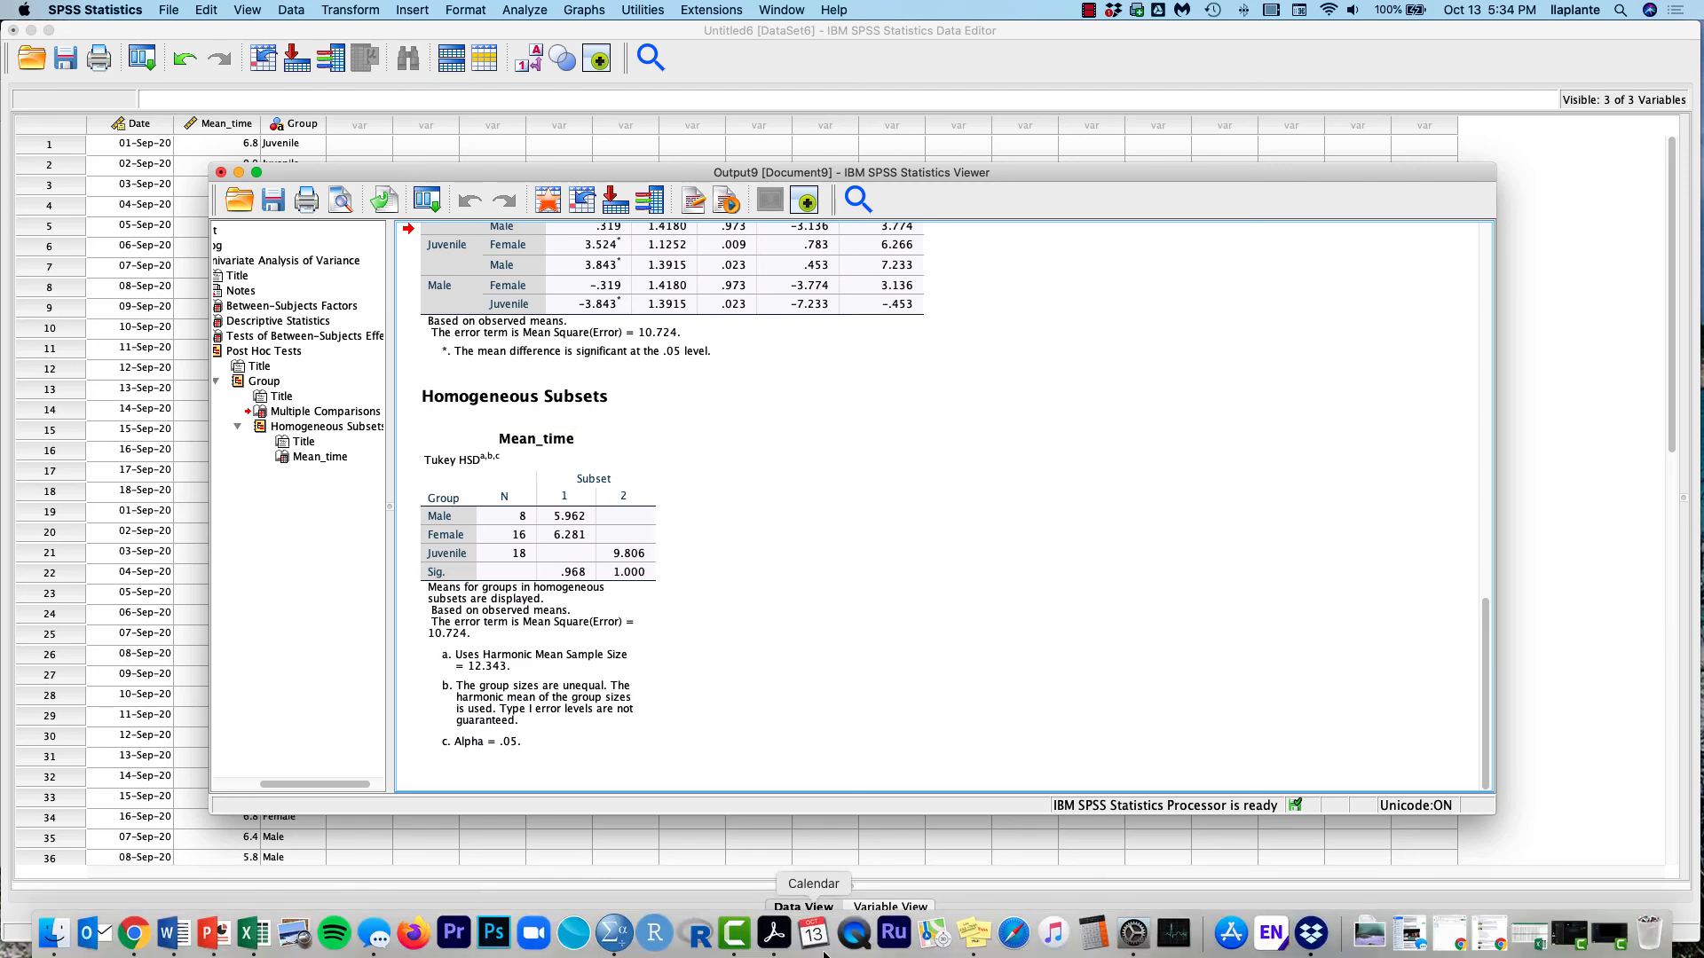
right_click(738, 942)
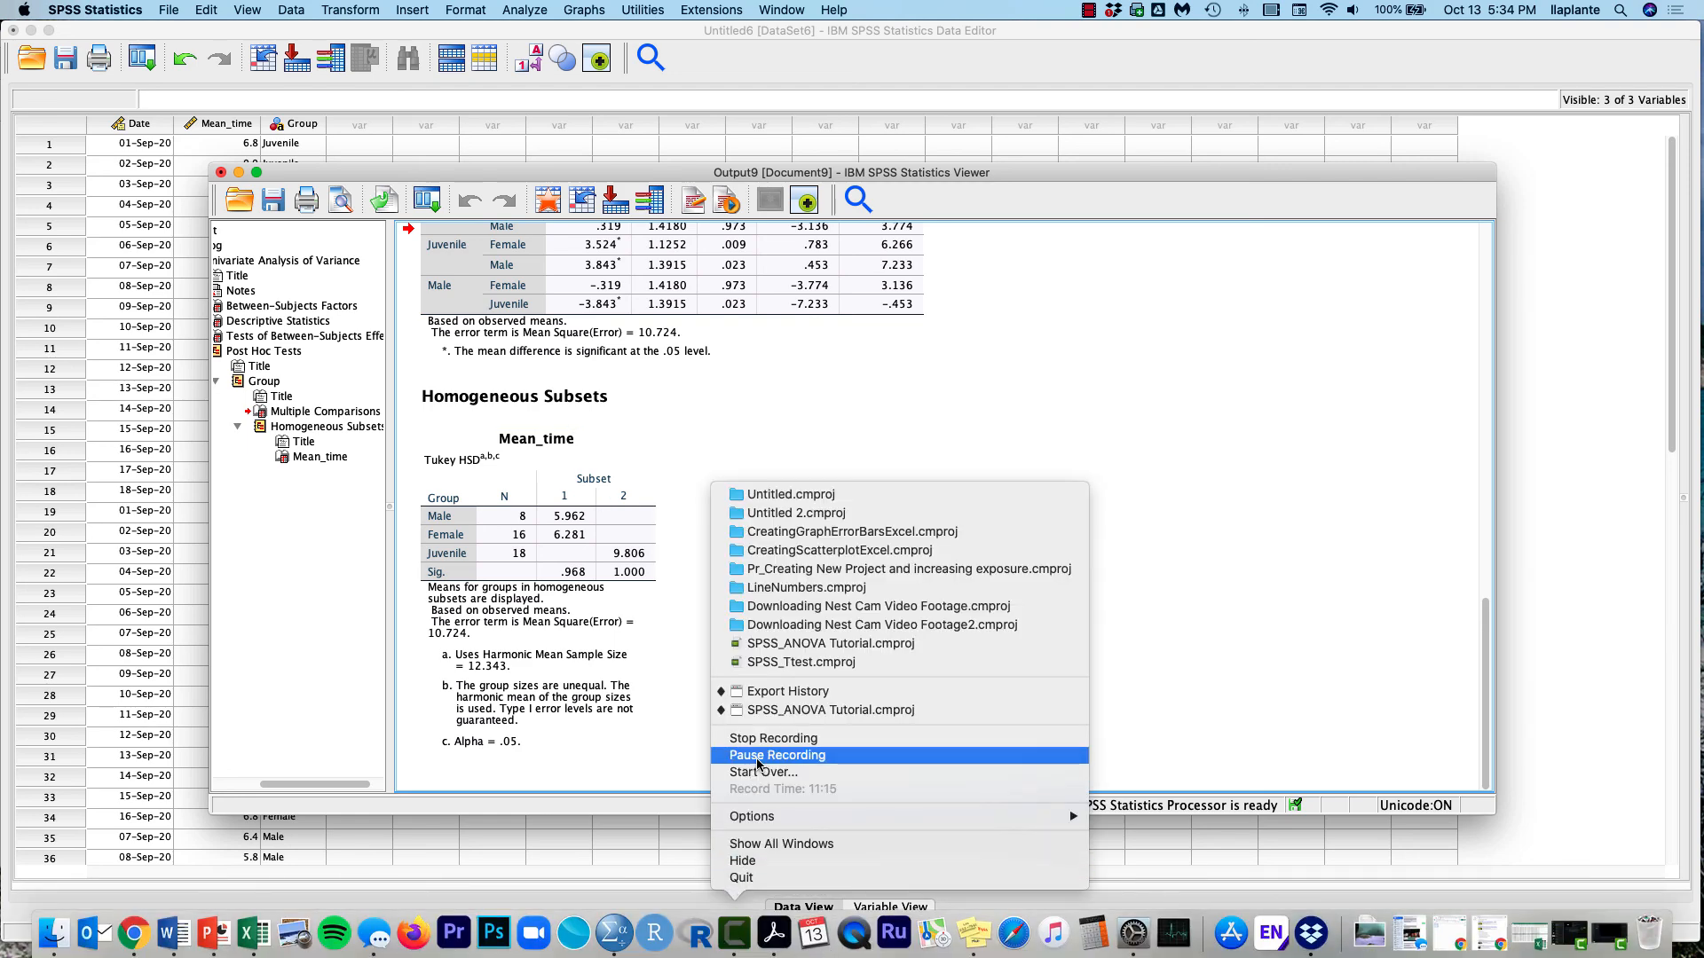